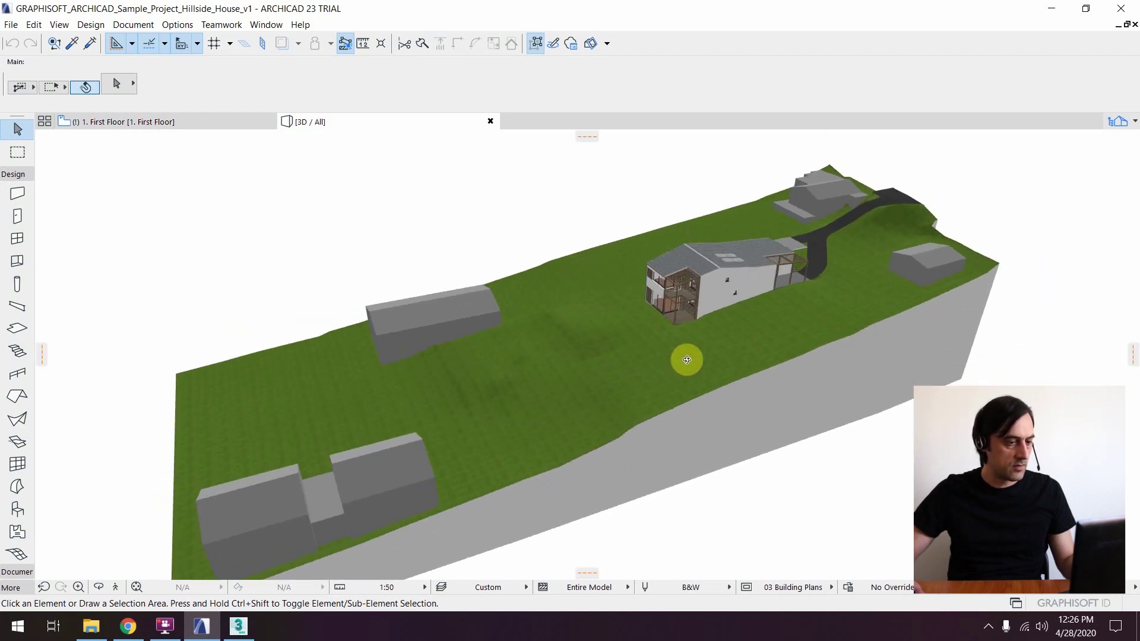
Step: Examine the hillside house model in the 3D view and its 1. First Floor plan
{"action": "scroll", "coordinate": [759, 304], "scroll_direction": "down", "scroll_amount": 2}
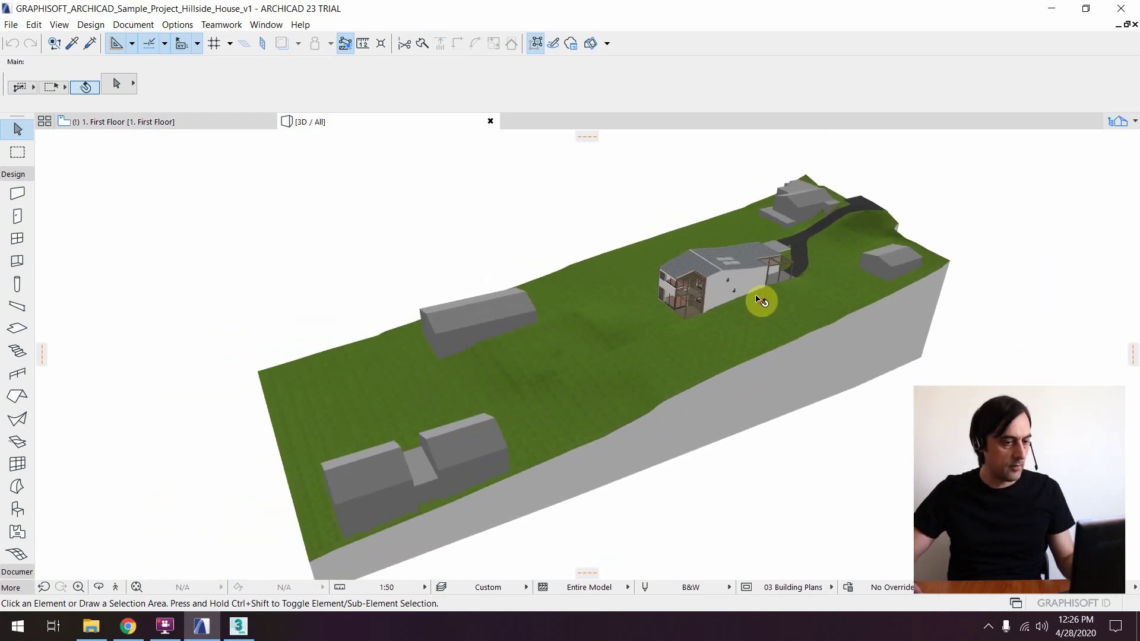
{"action": "middle_click_drag", "start_coordinate": [657, 361], "coordinate": [691, 327]}
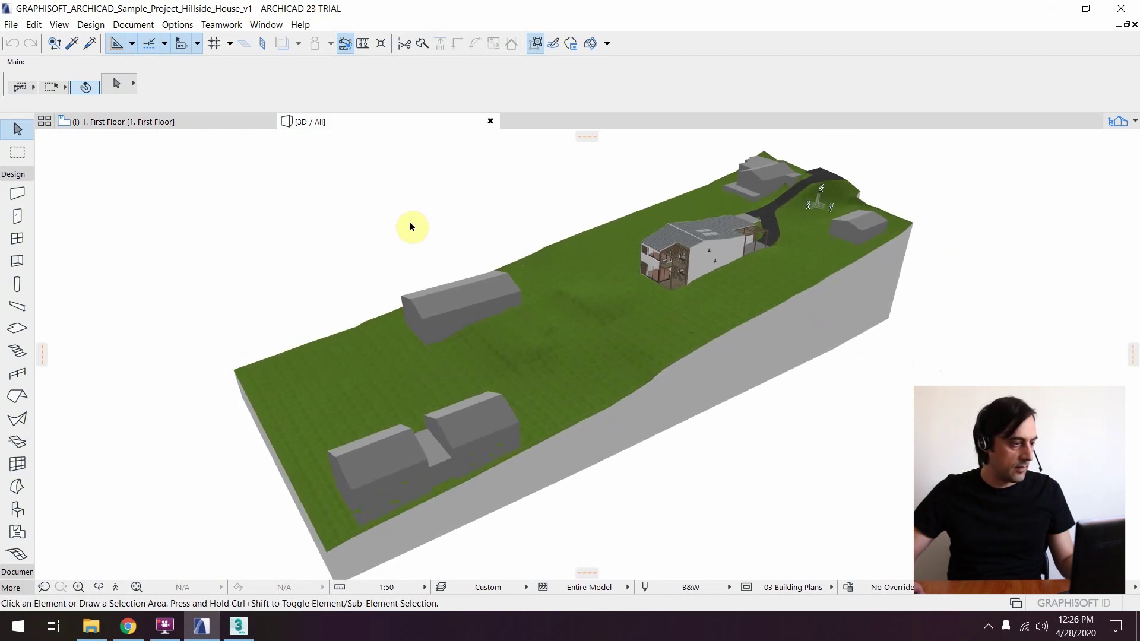
{"action": "left_click", "coordinate": [215, 121]}
{"action": "middle_click_drag", "start_coordinate": [280, 351], "coordinate": [373, 344]}
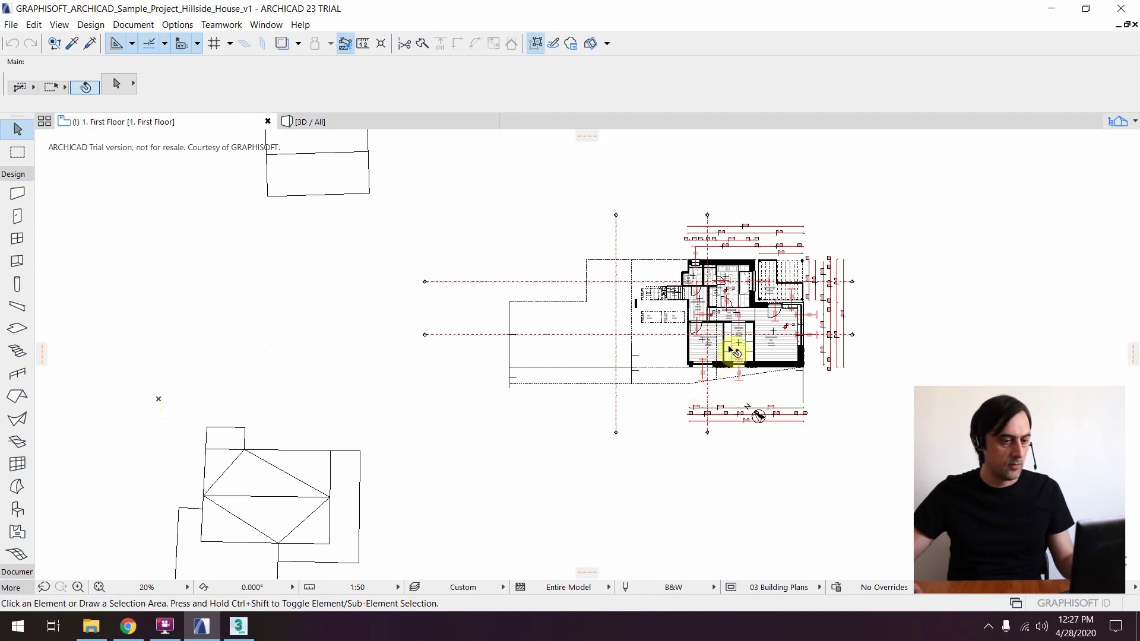
{"action": "left_click", "coordinate": [377, 126]}
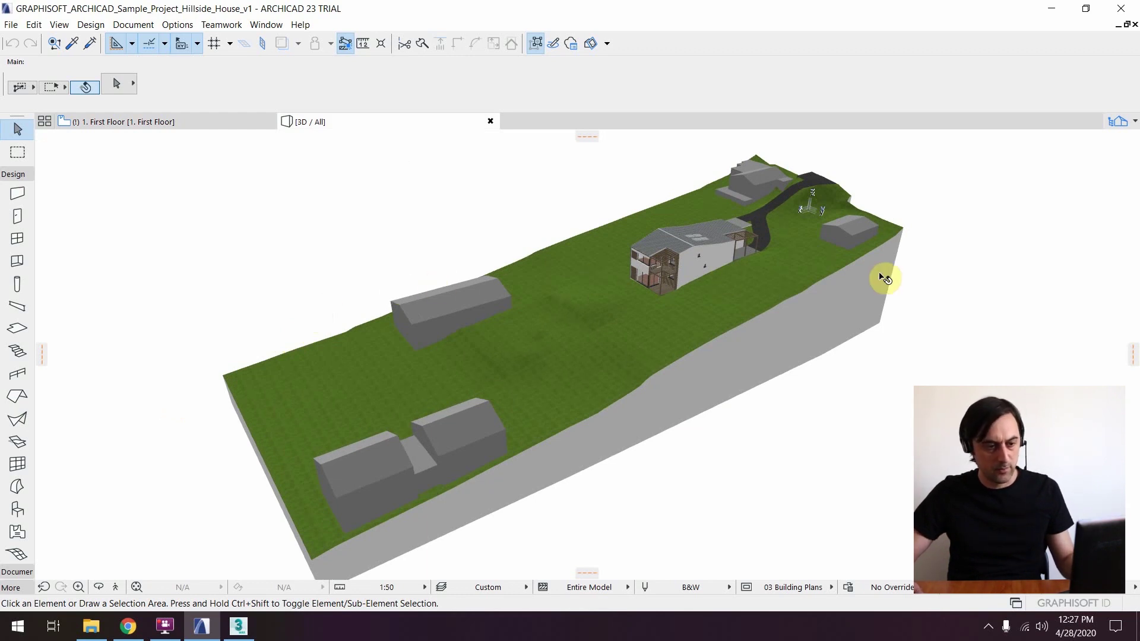
{"action": "middle_click_drag", "start_coordinate": [880, 275], "coordinate": [860, 279]}
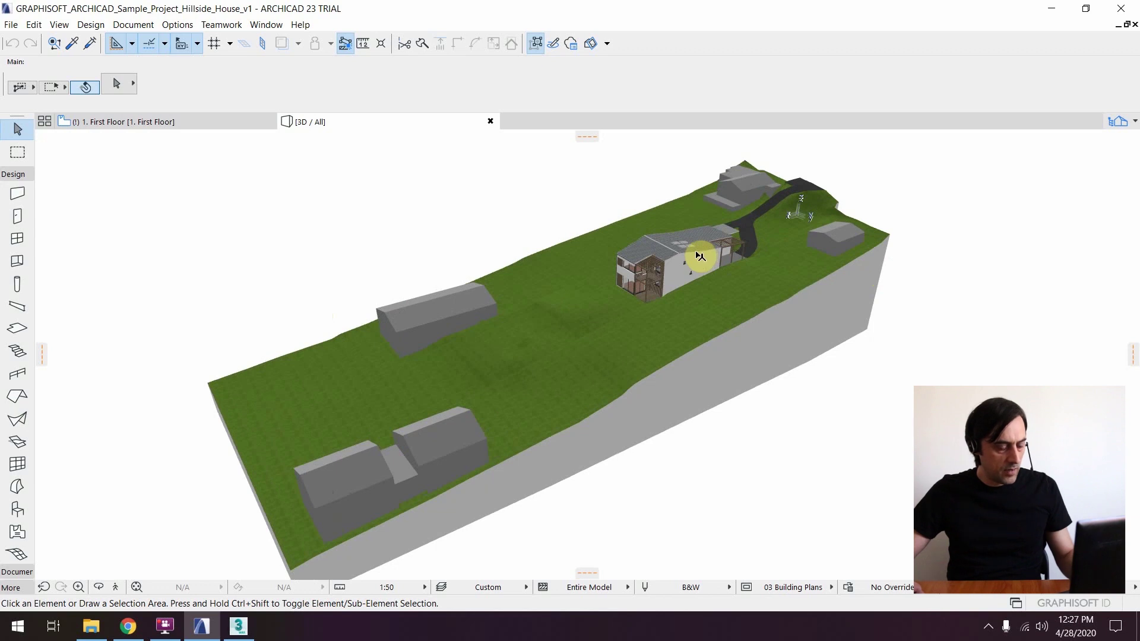
Step: Show the site Trees layer and the interior Mobile Furniture and Lights layers in the model
{"action": "key", "text": "ctrl+l"}
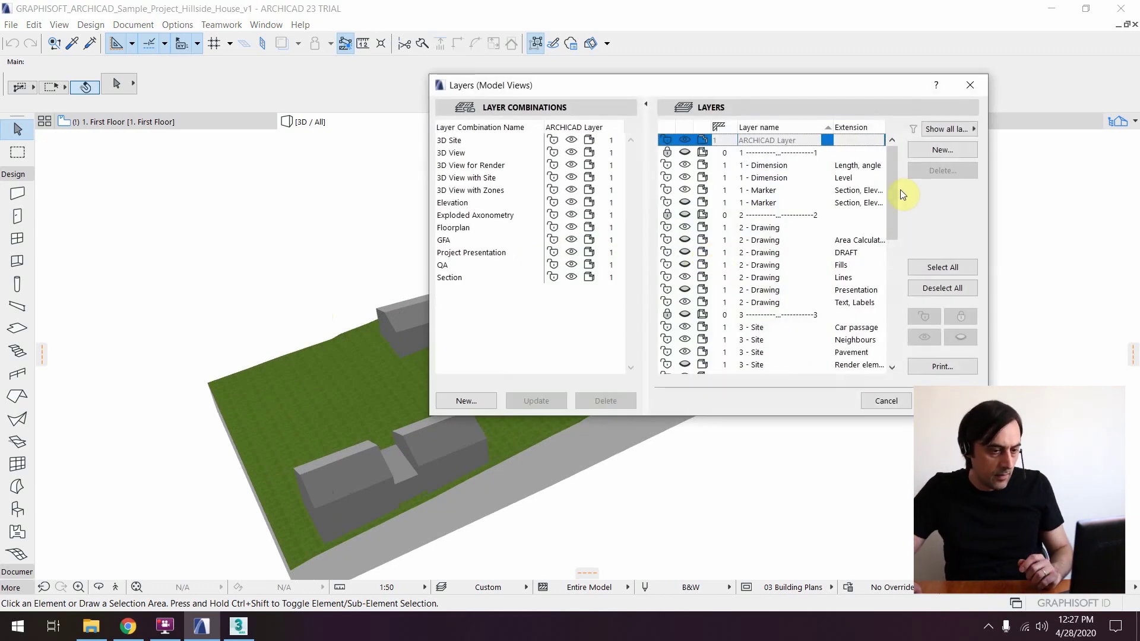
{"action": "mouse_move", "coordinate": [889, 194]}
{"action": "left_mouse_down"}
{"action": "mouse_move", "coordinate": [889, 266]}
{"action": "mouse_move", "coordinate": [894, 190]}
{"action": "mouse_move", "coordinate": [896, 218]}
{"action": "left_mouse_up"}
{"action": "left_click", "coordinate": [684, 318]}
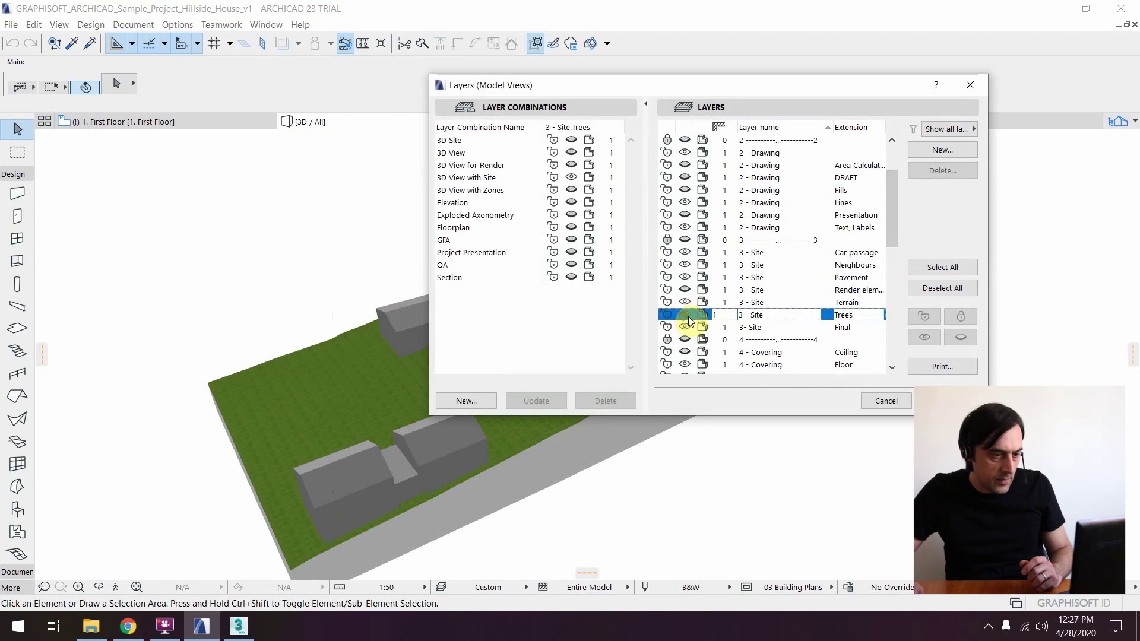
{"action": "left_click_drag", "start_coordinate": [894, 214], "coordinate": [894, 323]}
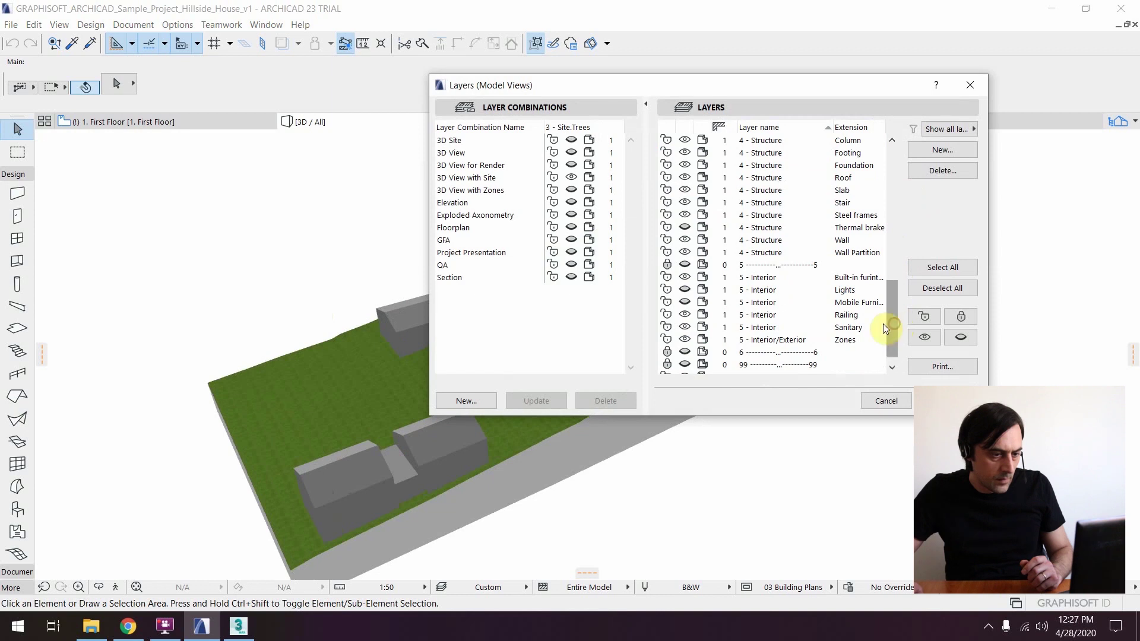
{"action": "left_click", "coordinate": [683, 298]}
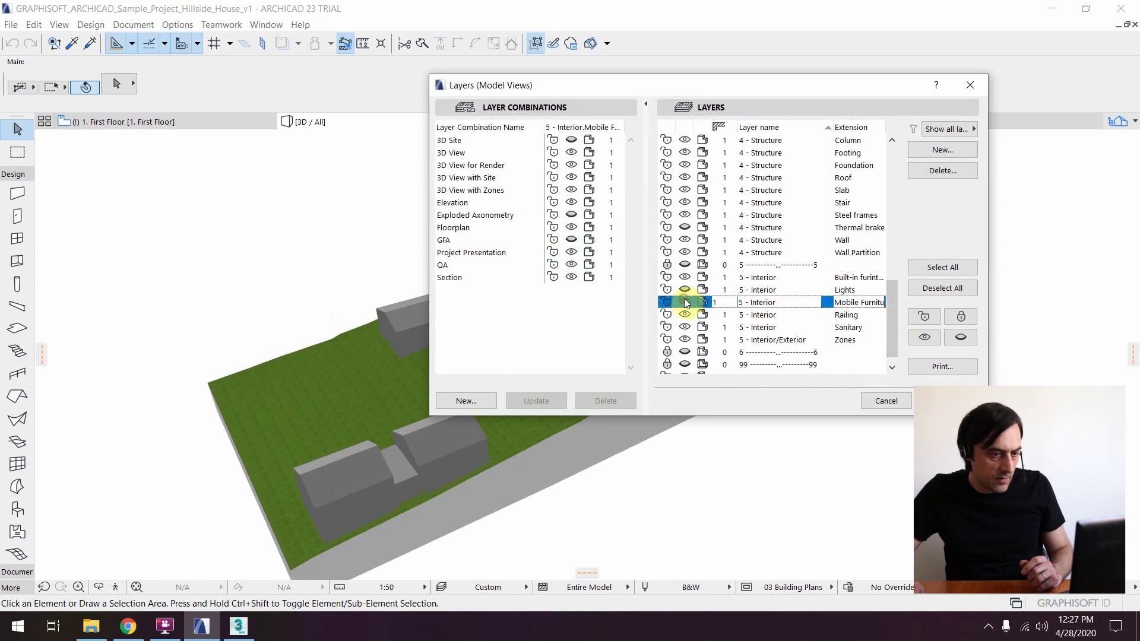
{"action": "left_click", "coordinate": [685, 289]}
{"action": "left_click", "coordinate": [941, 398]}
Step: Examine the trees around the house and the furniture and lamps inside its glazed rooms in 3D
{"action": "middle_click_drag", "start_coordinate": [768, 328], "coordinate": [802, 315], "text": "shift"}
{"action": "middle_click_drag", "start_coordinate": [923, 346], "coordinate": [888, 336], "text": "shift"}
{"action": "scroll", "coordinate": [644, 290], "scroll_direction": "up", "scroll_amount": 2}
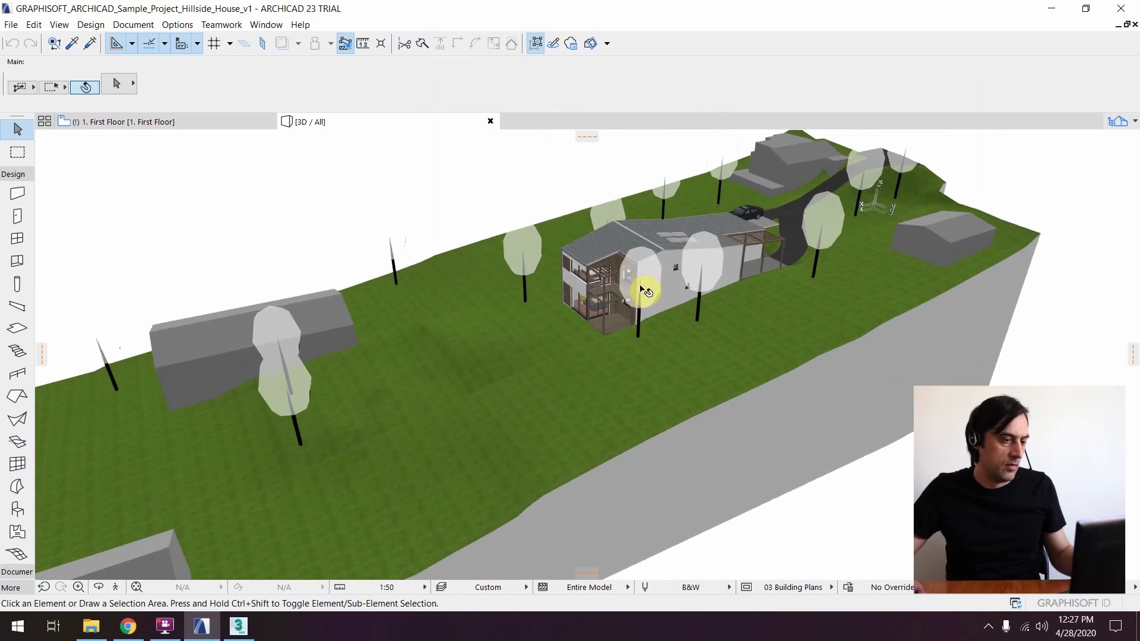
{"action": "scroll", "coordinate": [650, 275], "scroll_direction": "up", "scroll_amount": 4}
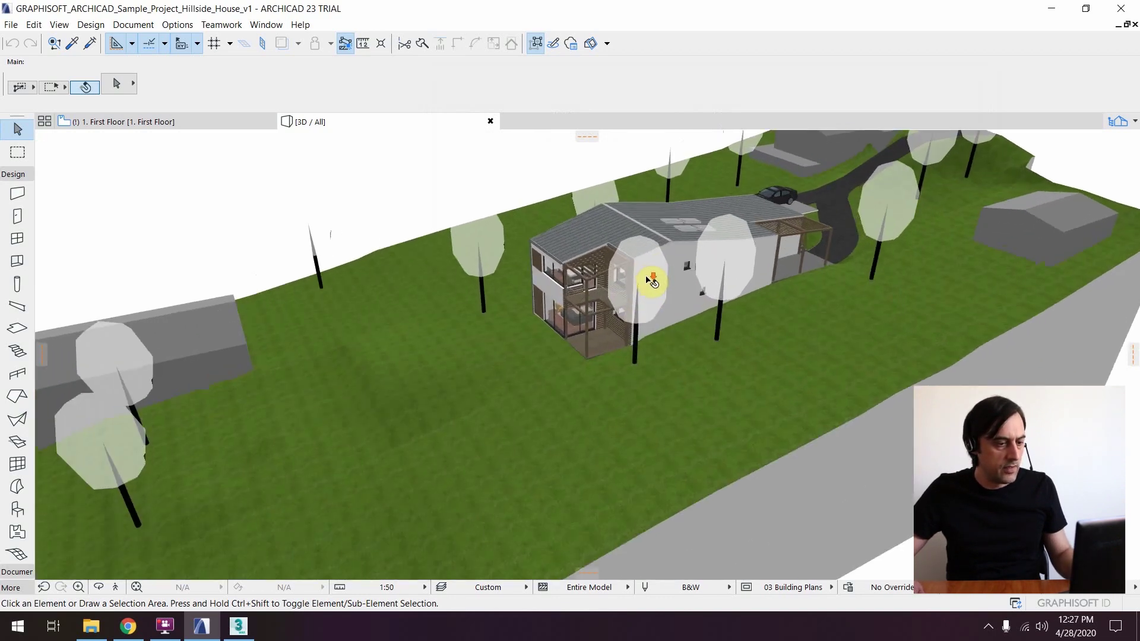
{"action": "middle_click_drag", "start_coordinate": [364, 326], "coordinate": [517, 273], "text": "shift"}
{"action": "scroll", "coordinate": [501, 288], "scroll_direction": "up", "scroll_amount": 4}
{"action": "scroll", "coordinate": [499, 293], "scroll_direction": "up", "scroll_amount": 2}
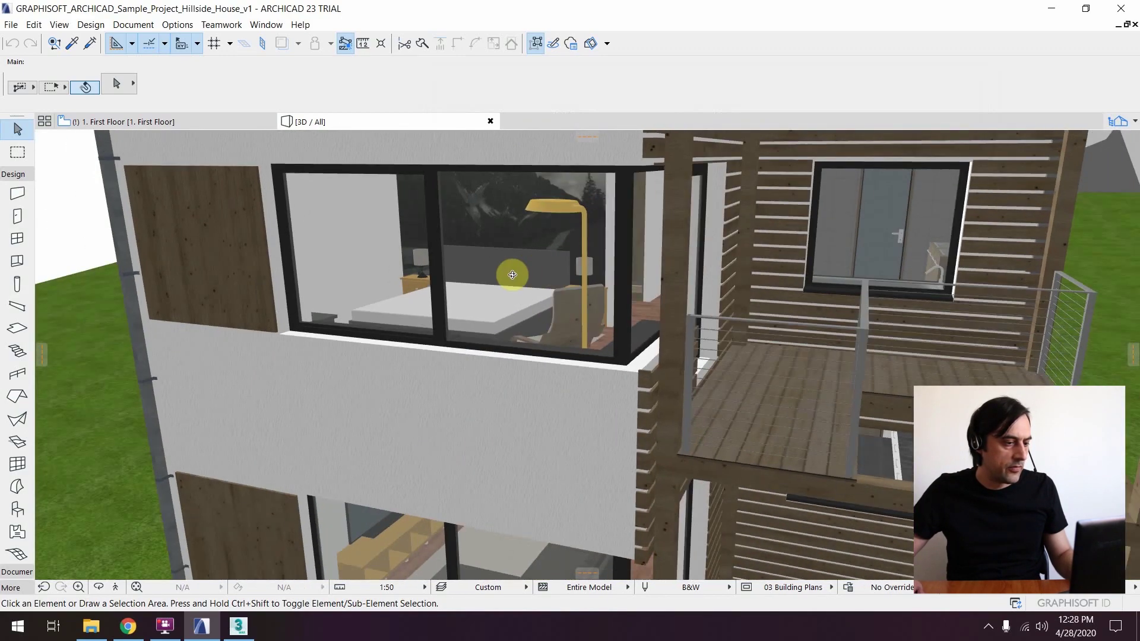
{"action": "scroll", "coordinate": [515, 285], "scroll_direction": "down", "scroll_amount": 3}
{"action": "scroll", "coordinate": [514, 285], "scroll_direction": "down", "scroll_amount": 6}
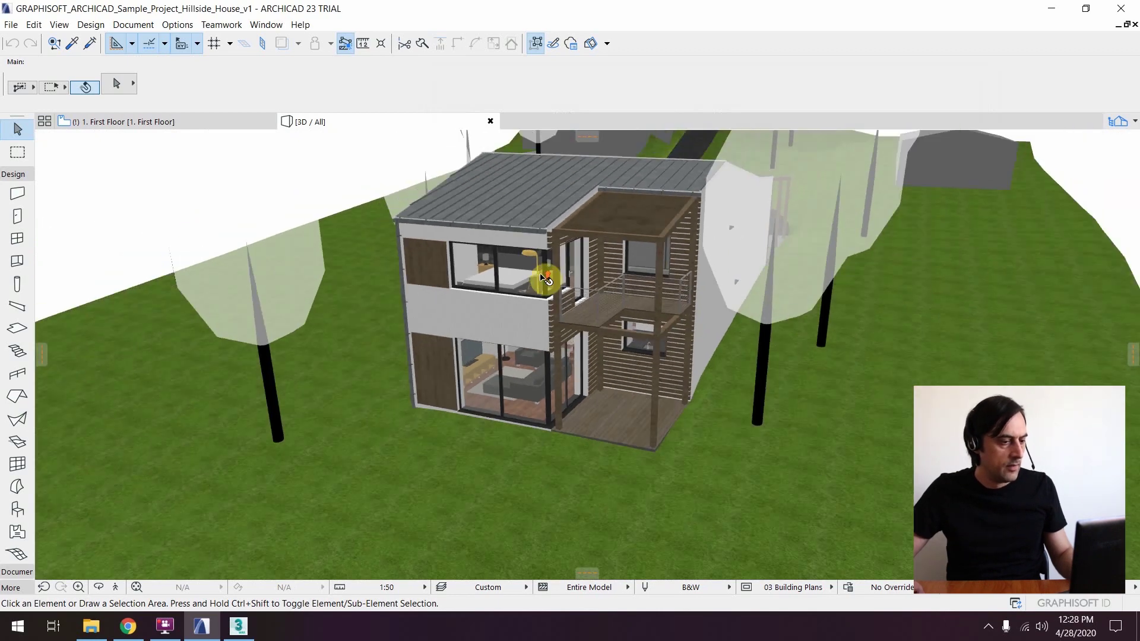
{"action": "middle_click_drag", "start_coordinate": [787, 303], "coordinate": [791, 307], "text": "shift"}
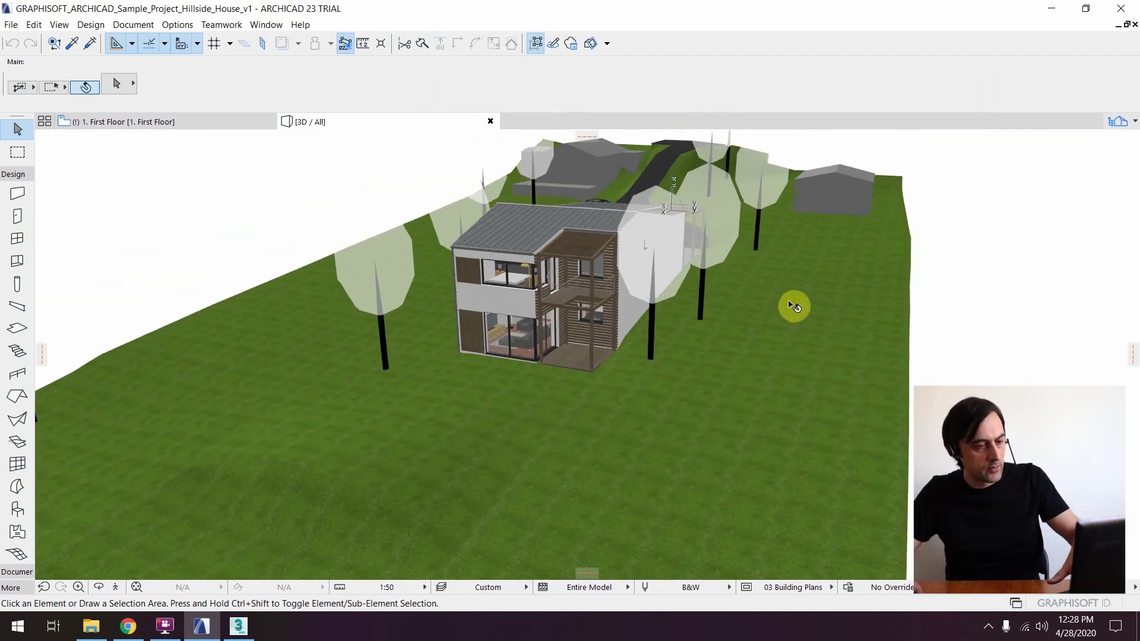
Step: Hide the interior Mobile Furniture and Lights layers and the site Trees layer again
{"action": "key", "text": "ctrl+l"}
{"action": "left_click_drag", "start_coordinate": [893, 187], "coordinate": [897, 336]}
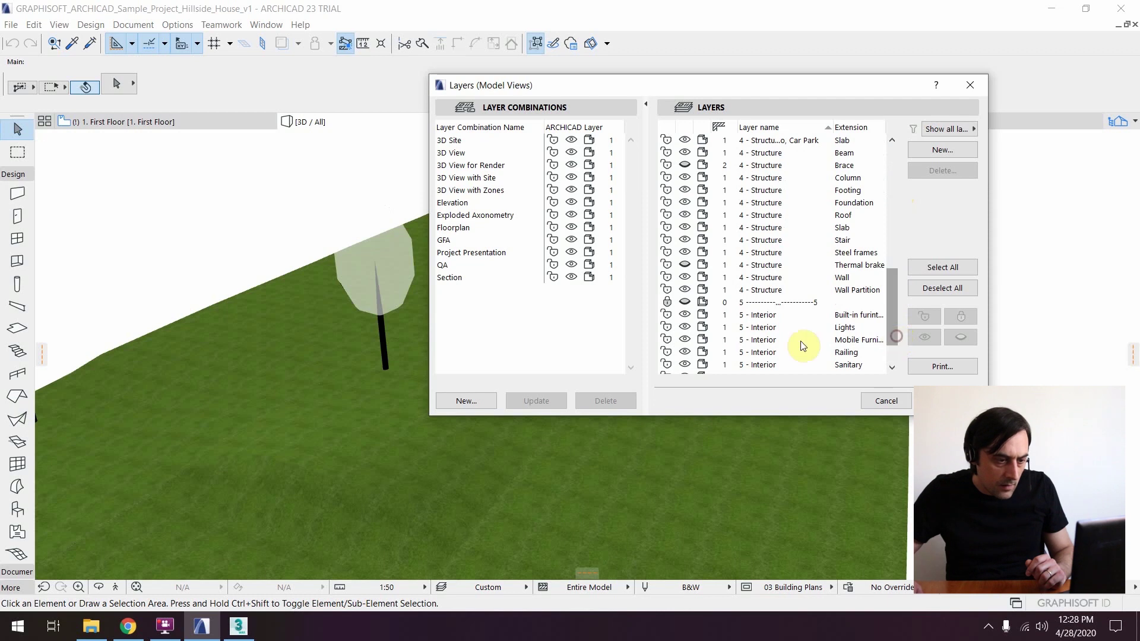
{"action": "left_click", "coordinate": [686, 343]}
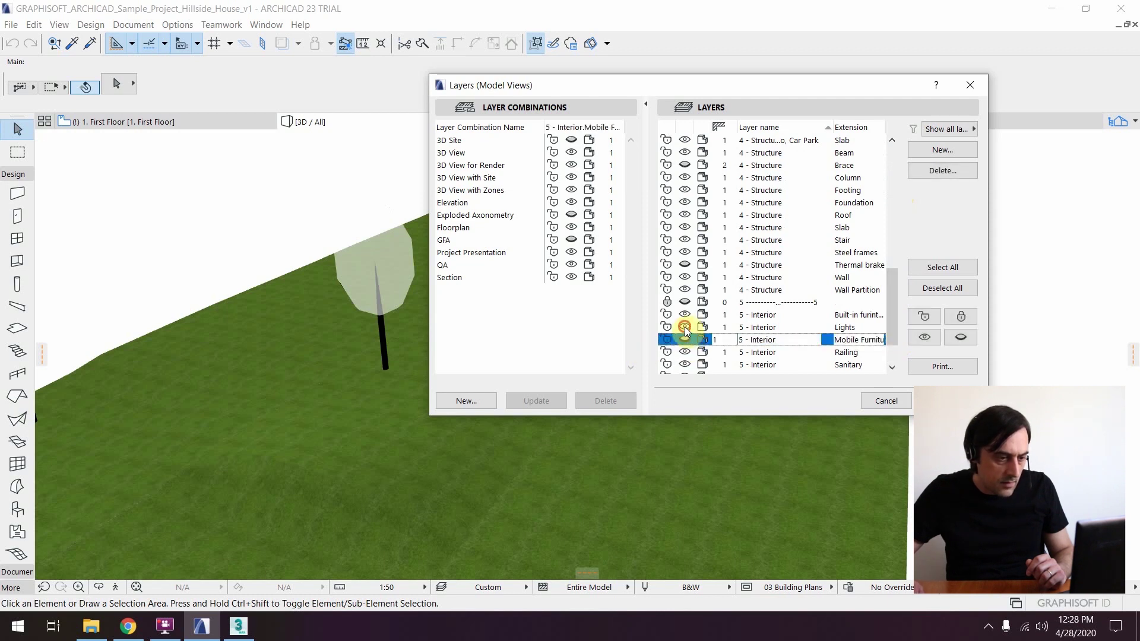
{"action": "key", "text": "Up"}
{"action": "left_click_drag", "start_coordinate": [895, 304], "coordinate": [895, 229]}
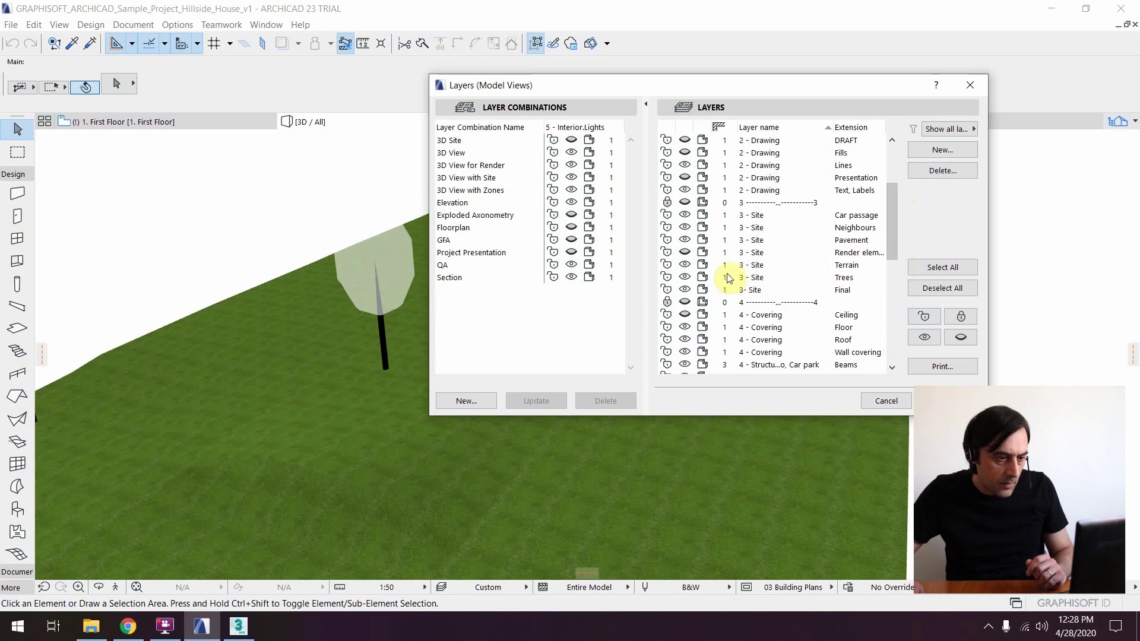
{"action": "left_click", "coordinate": [684, 278]}
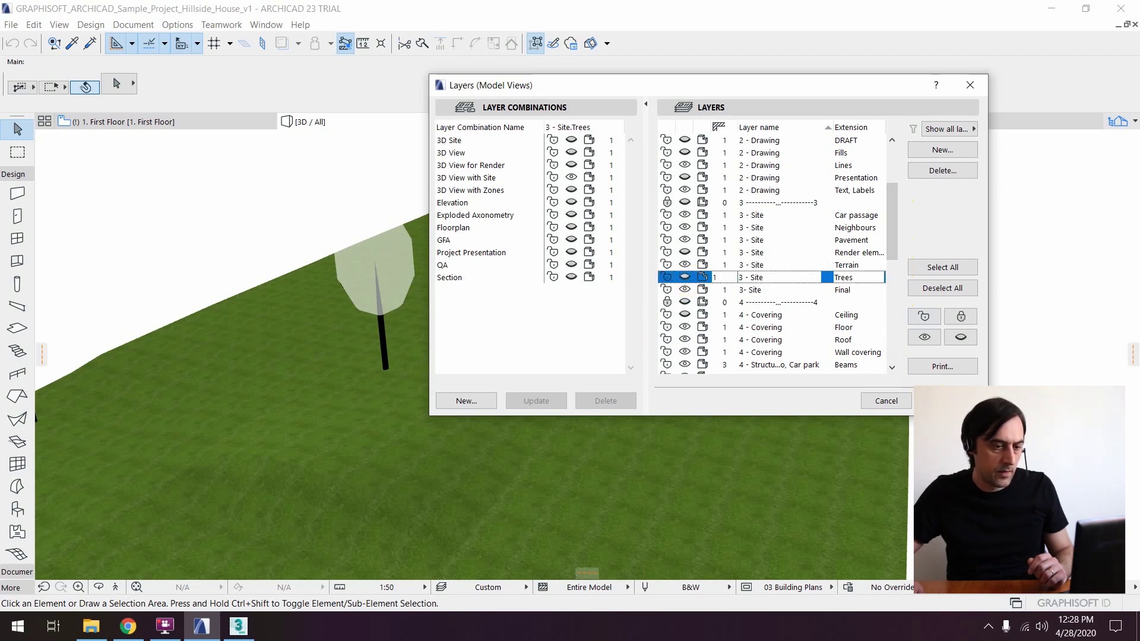
{"action": "left_click", "coordinate": [943, 401]}
Step: Inspect the element information of the ground-floor patio slab at the front of the house
{"action": "left_click_drag", "start_coordinate": [885, 375], "coordinate": [515, 392]}
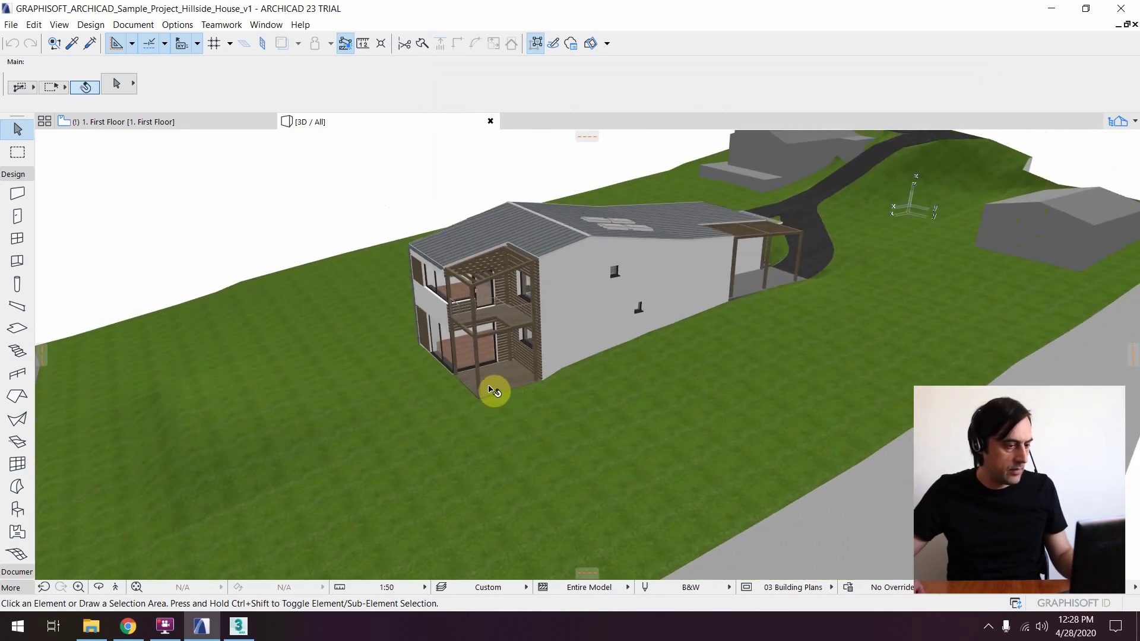
{"action": "left_click", "coordinate": [488, 374]}
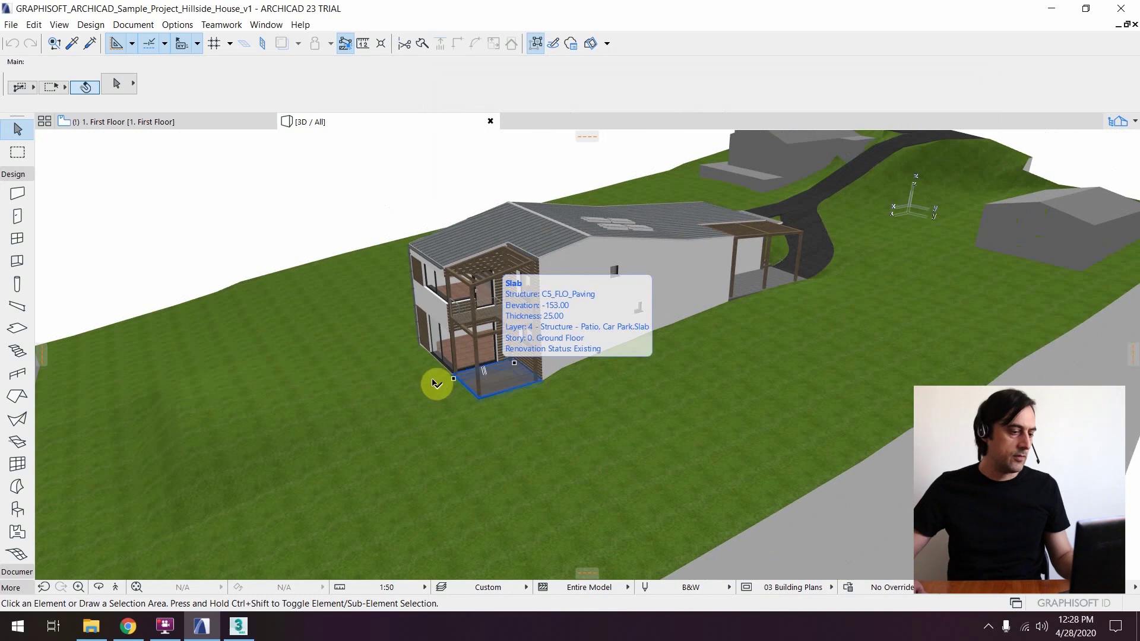
Step: Switch to 3ds Max and check its display unit scale and system unit scale
{"action": "left_click", "coordinate": [248, 628]}
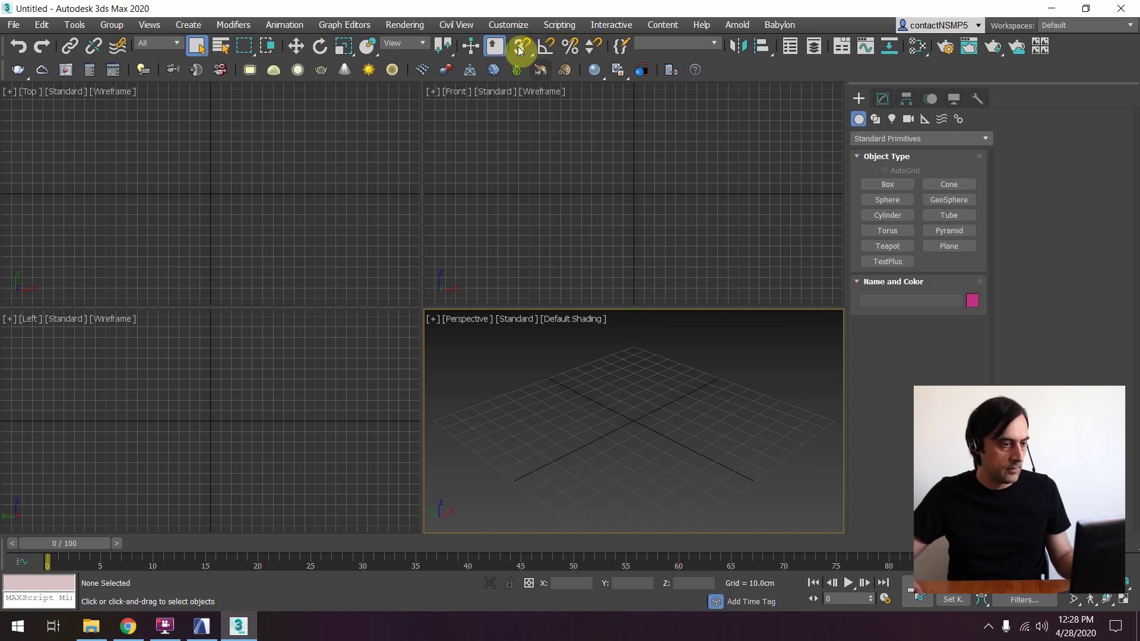
{"action": "left_click", "coordinate": [508, 24]}
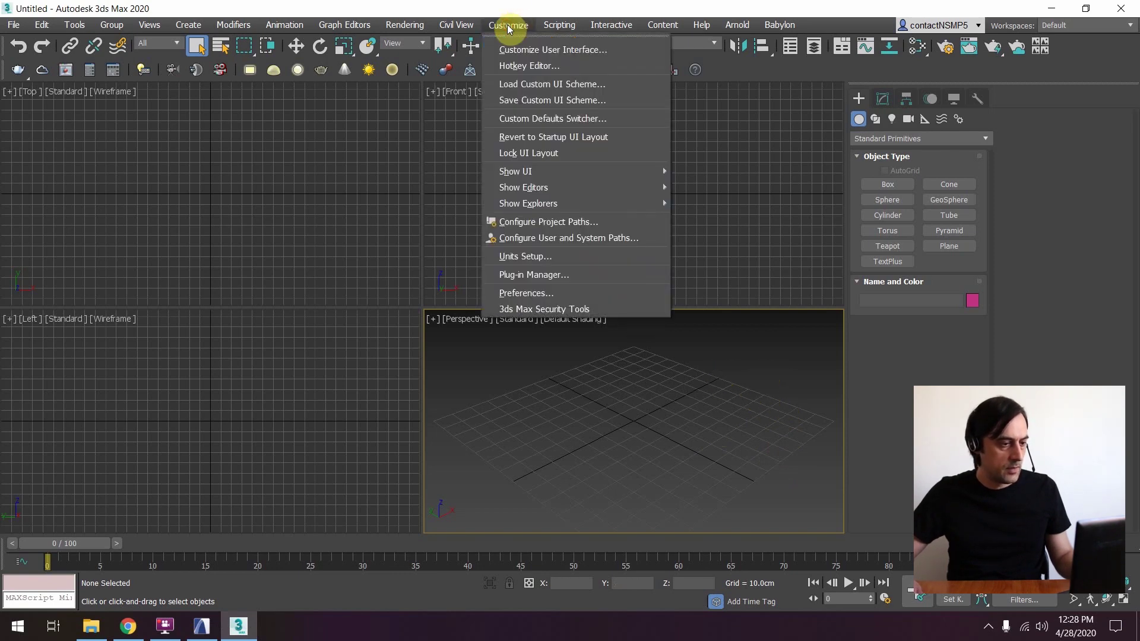
{"action": "left_click", "coordinate": [544, 256]}
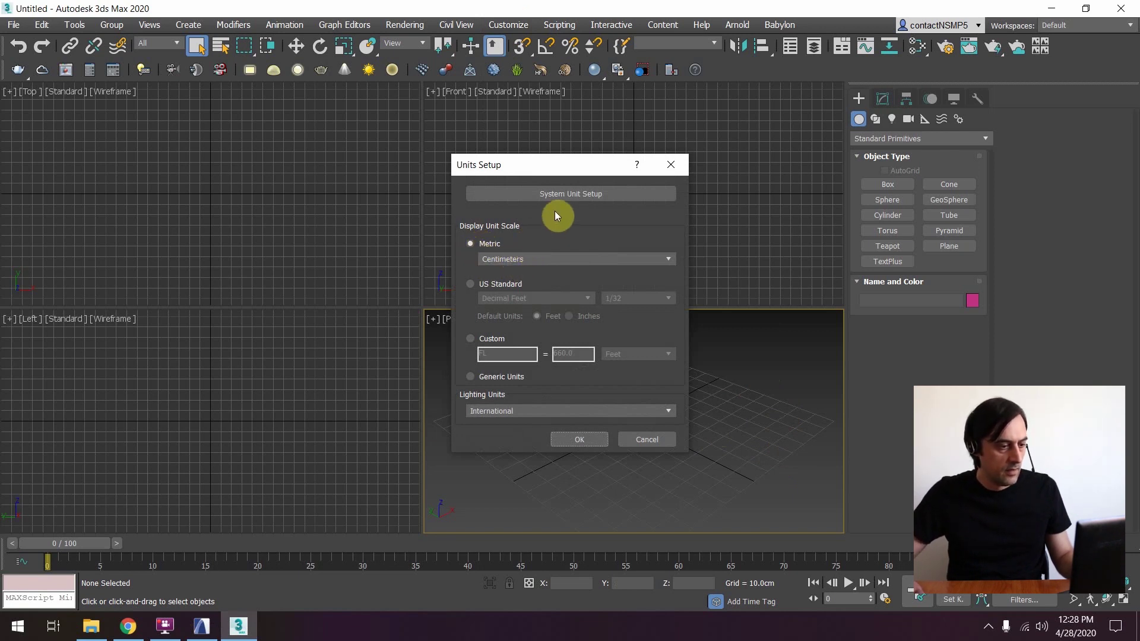
{"action": "left_click", "coordinate": [549, 194]}
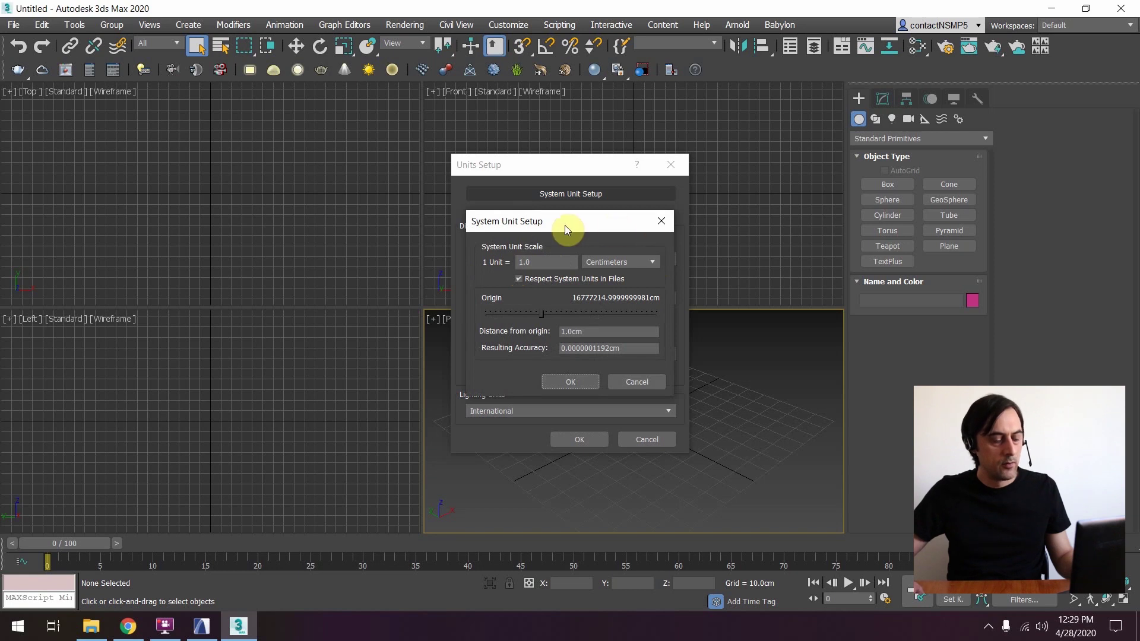
{"action": "left_click", "coordinate": [584, 380]}
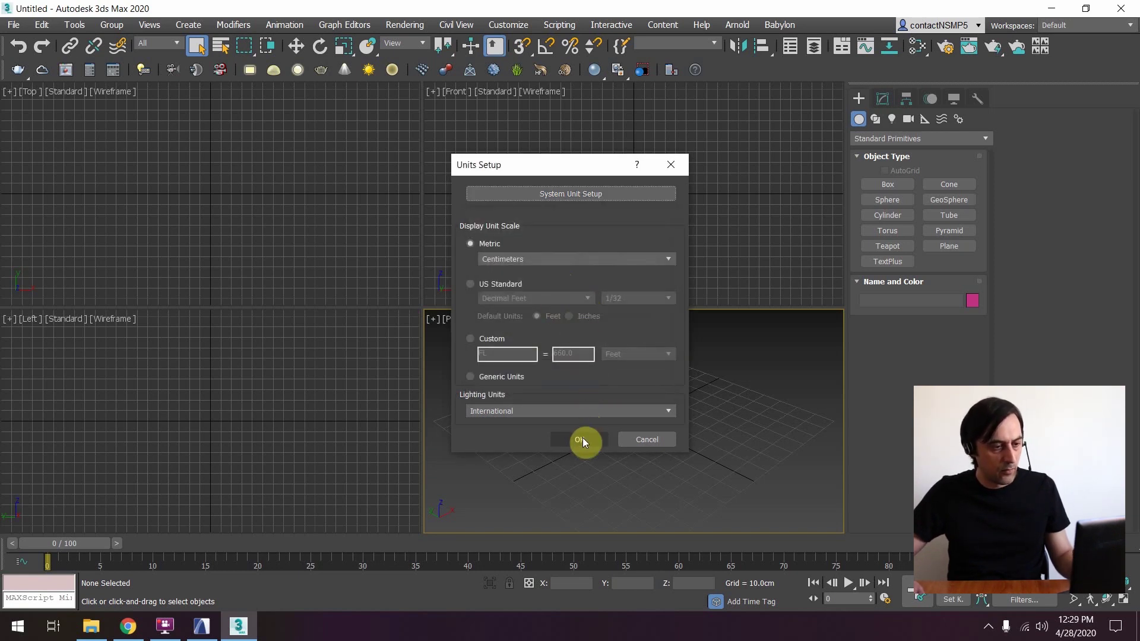
{"action": "left_click", "coordinate": [560, 194]}
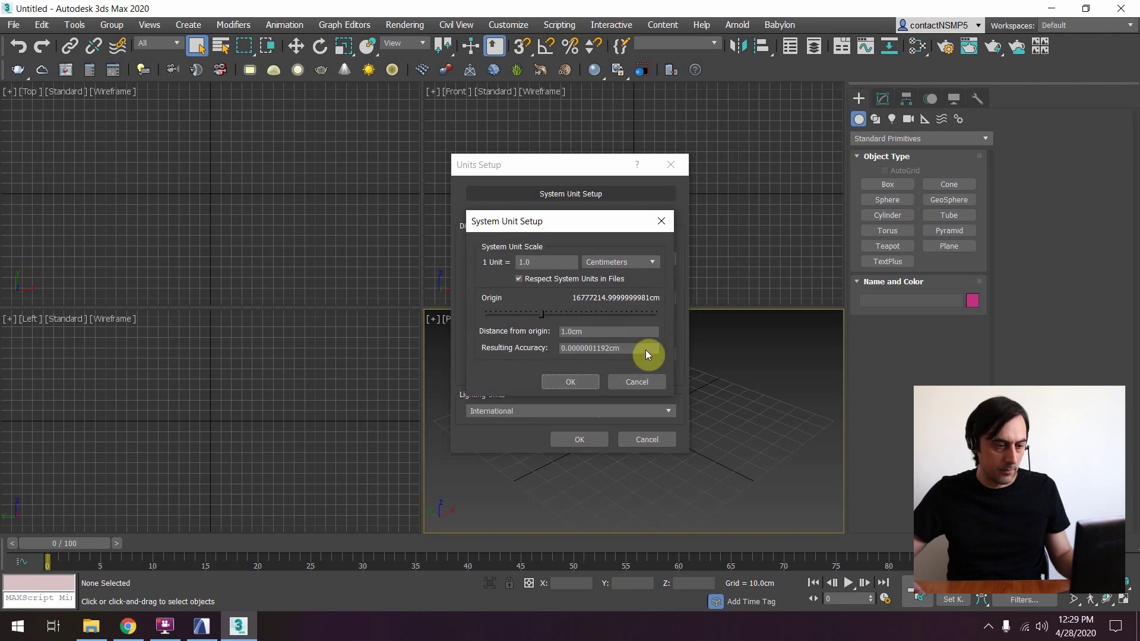
{"action": "left_click", "coordinate": [585, 385]}
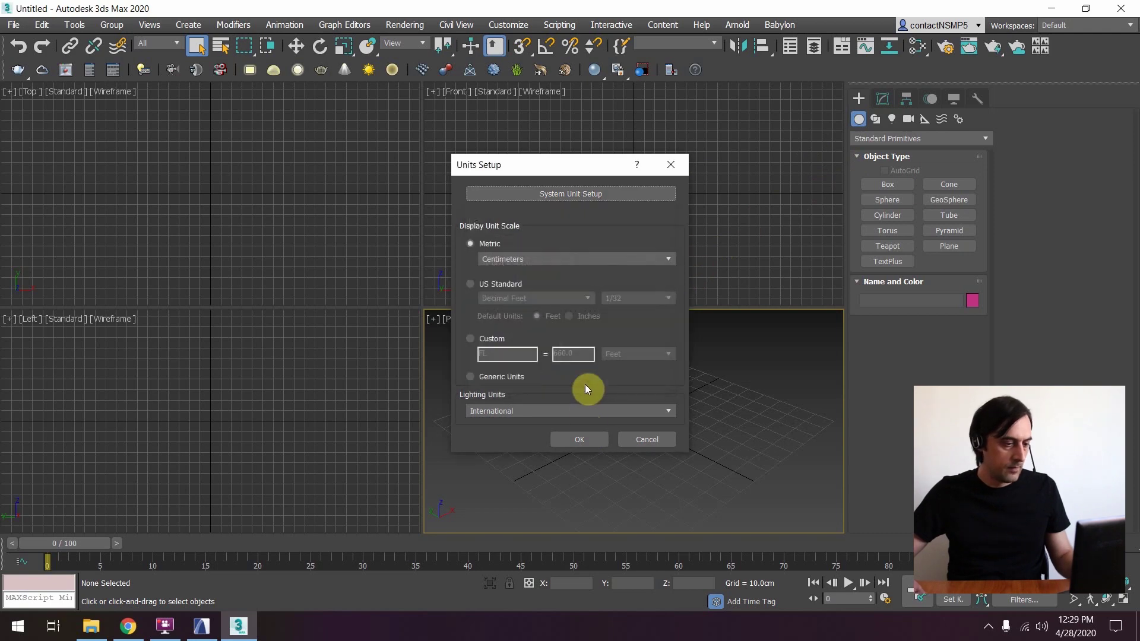
{"action": "left_click", "coordinate": [579, 441]}
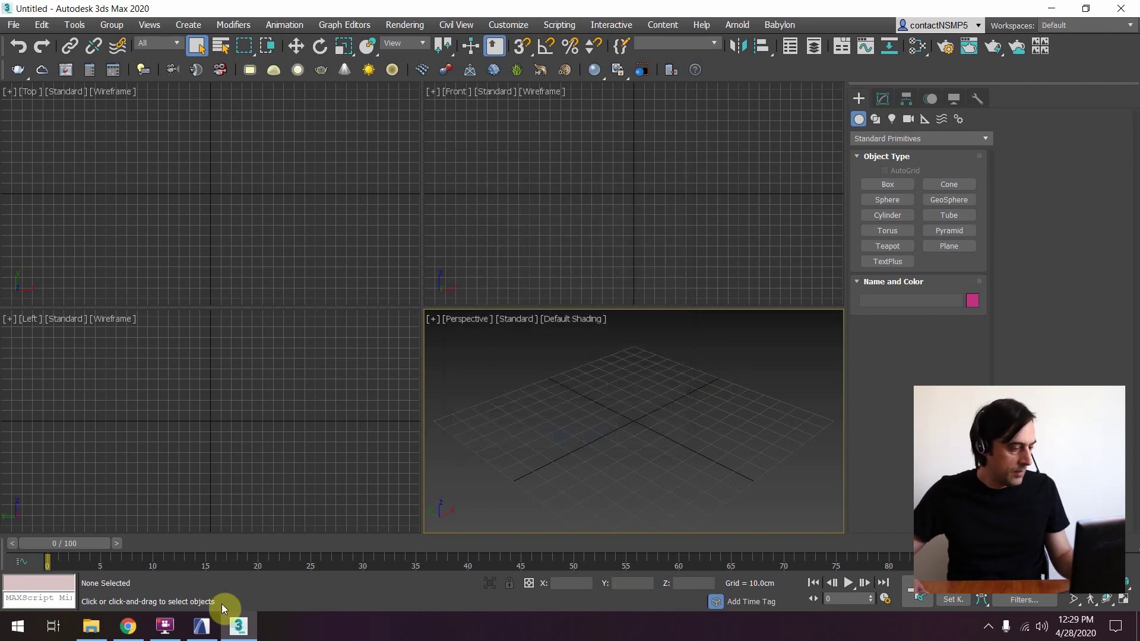
Step: Switch to ARCHICAD and start saving the hillside house 3D view as a Twinmotion (*.fbx) file
{"action": "left_click", "coordinate": [208, 628]}
{"action": "left_click_drag", "start_coordinate": [593, 309], "coordinate": [692, 291]}
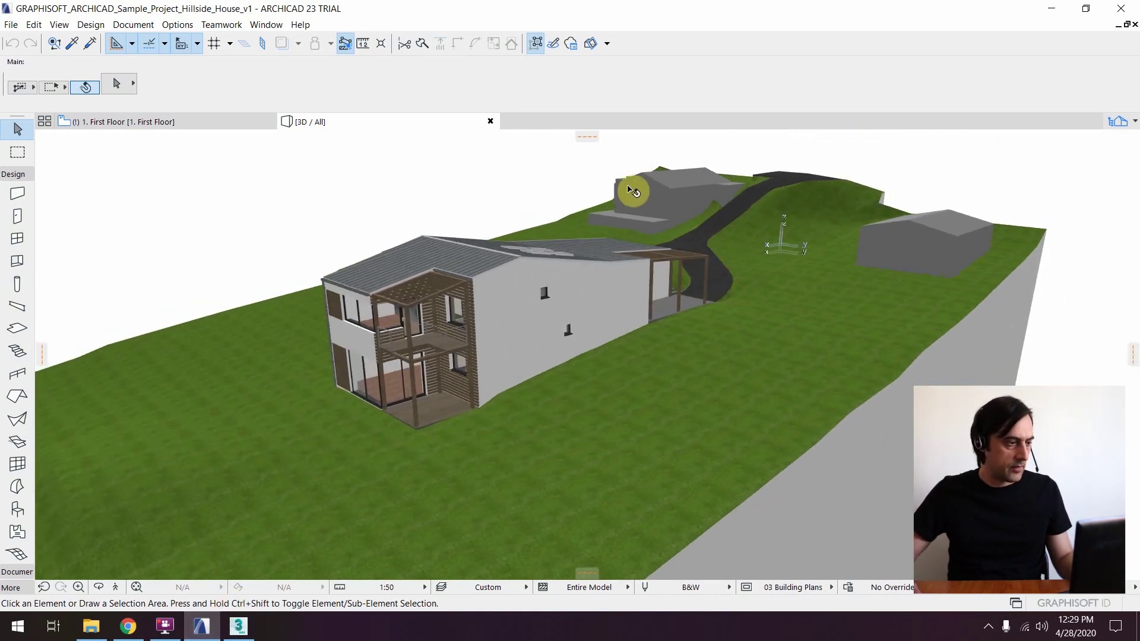
{"action": "left_click_drag", "start_coordinate": [389, 206], "coordinate": [447, 213]}
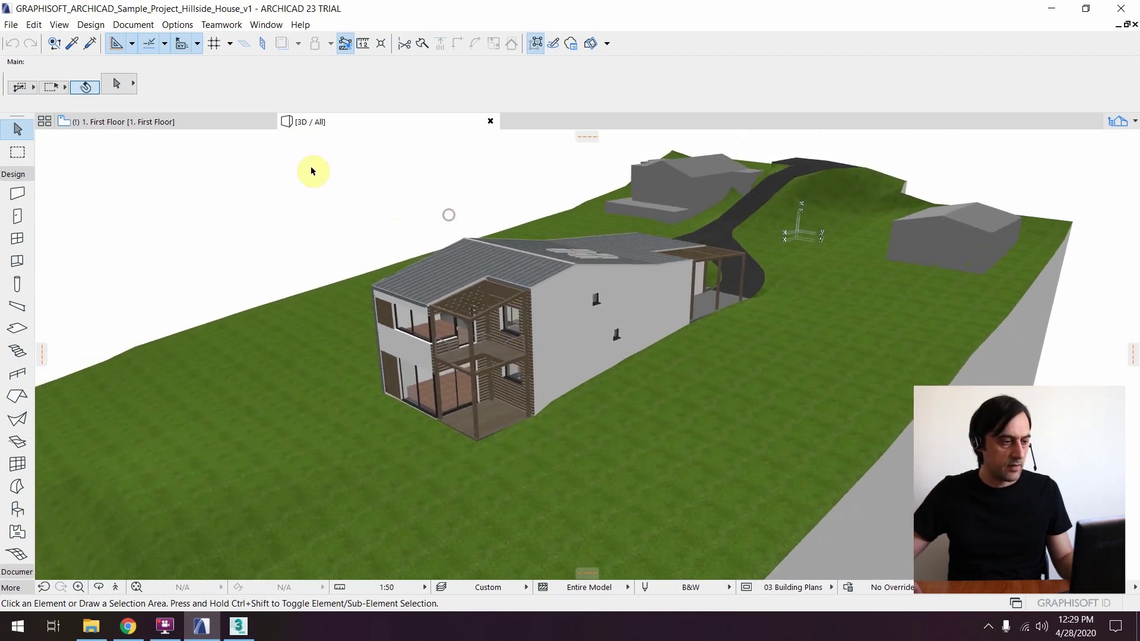
{"action": "left_click", "coordinate": [10, 24]}
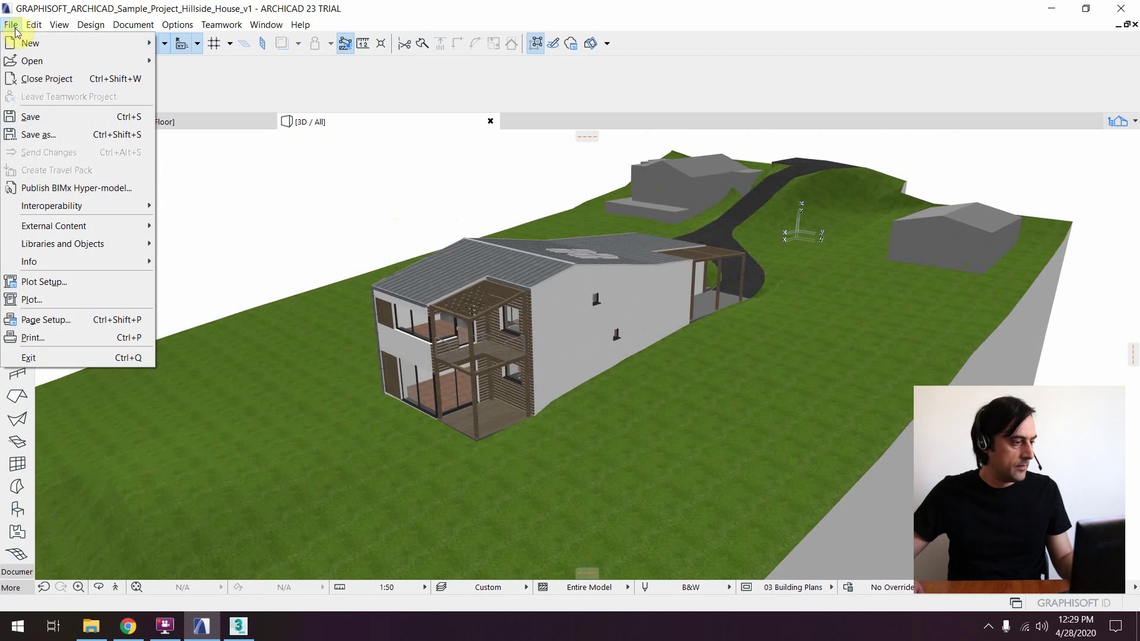
{"action": "left_click", "coordinate": [53, 135]}
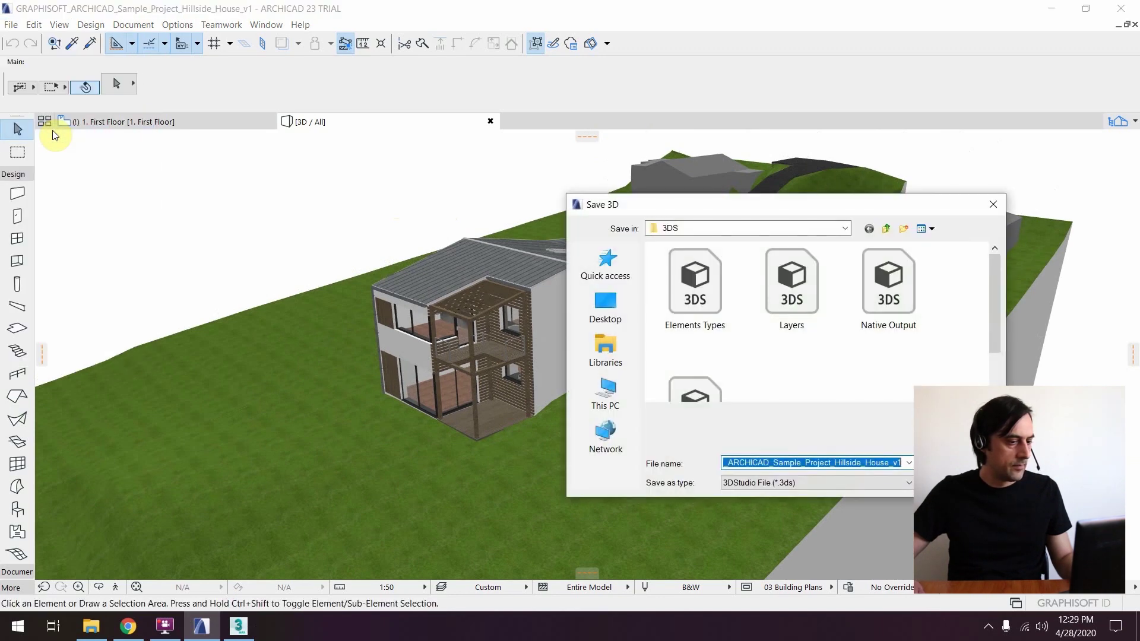
{"action": "left_click_drag", "start_coordinate": [675, 207], "coordinate": [411, 156]}
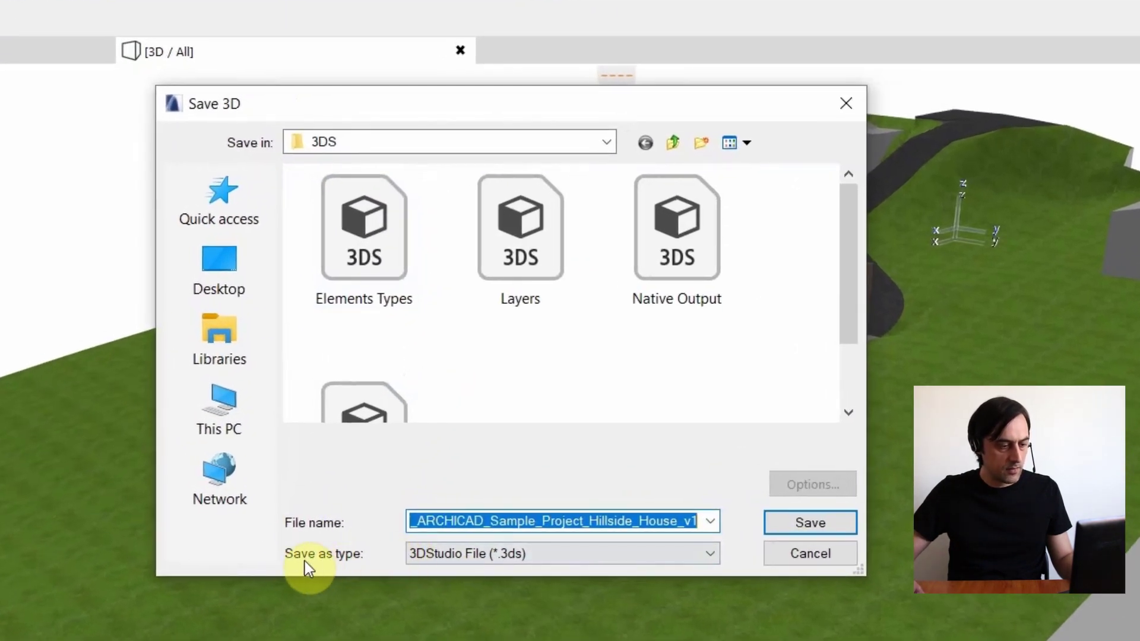
{"action": "left_click", "coordinate": [443, 560]}
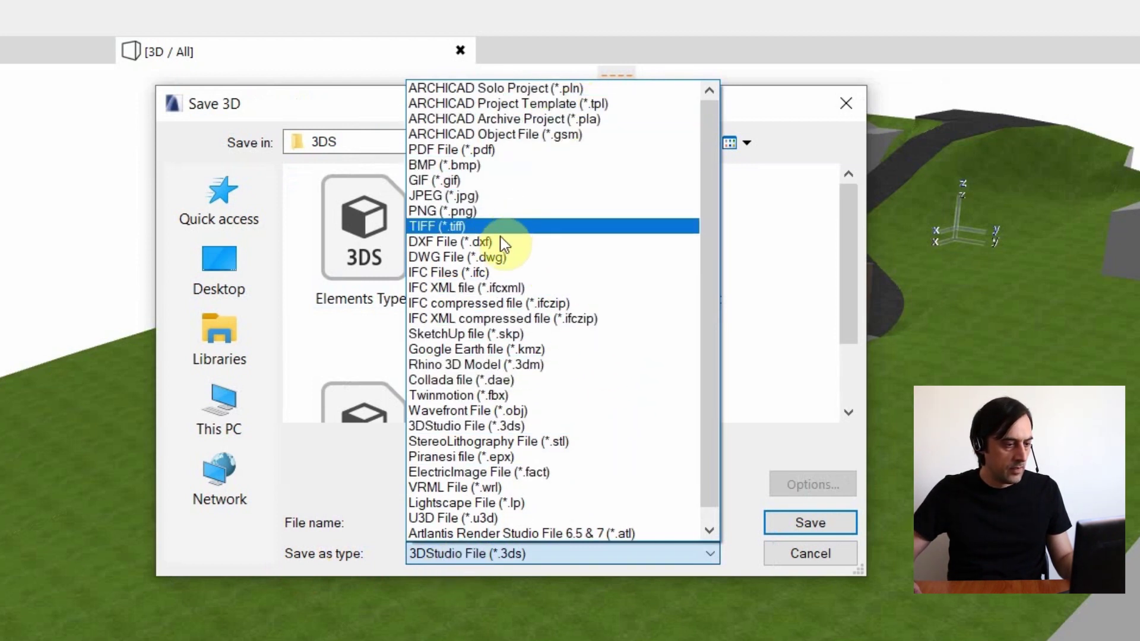
{"action": "left_click", "coordinate": [519, 396]}
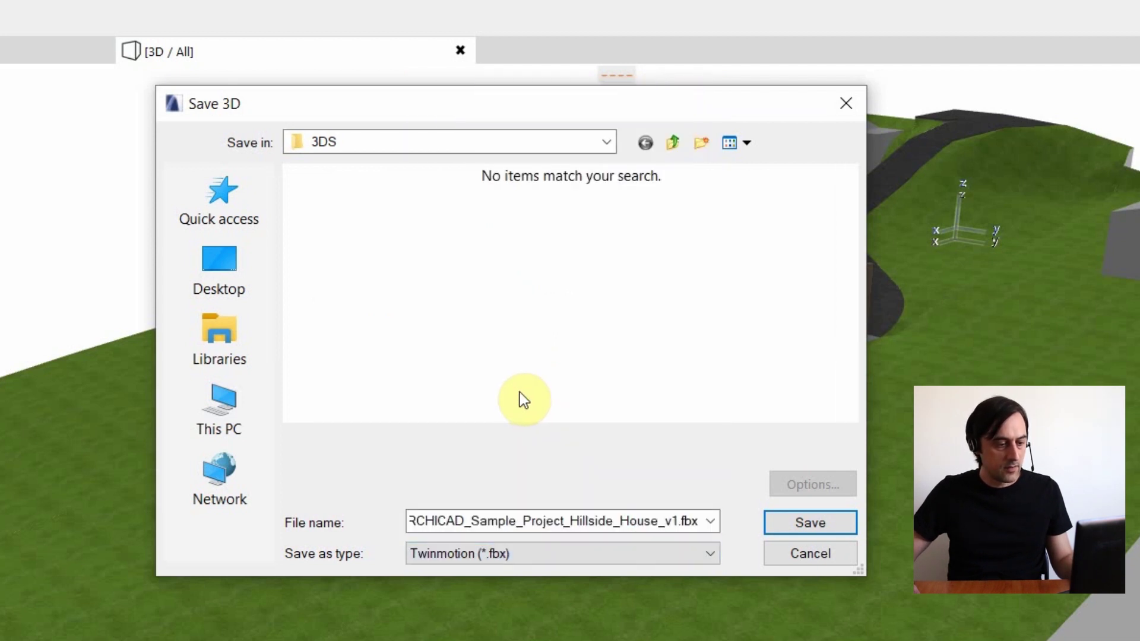
Step: Save the file as Sample Project in the FBX folder inside the Export folder
{"action": "double_click", "coordinate": [495, 527]}
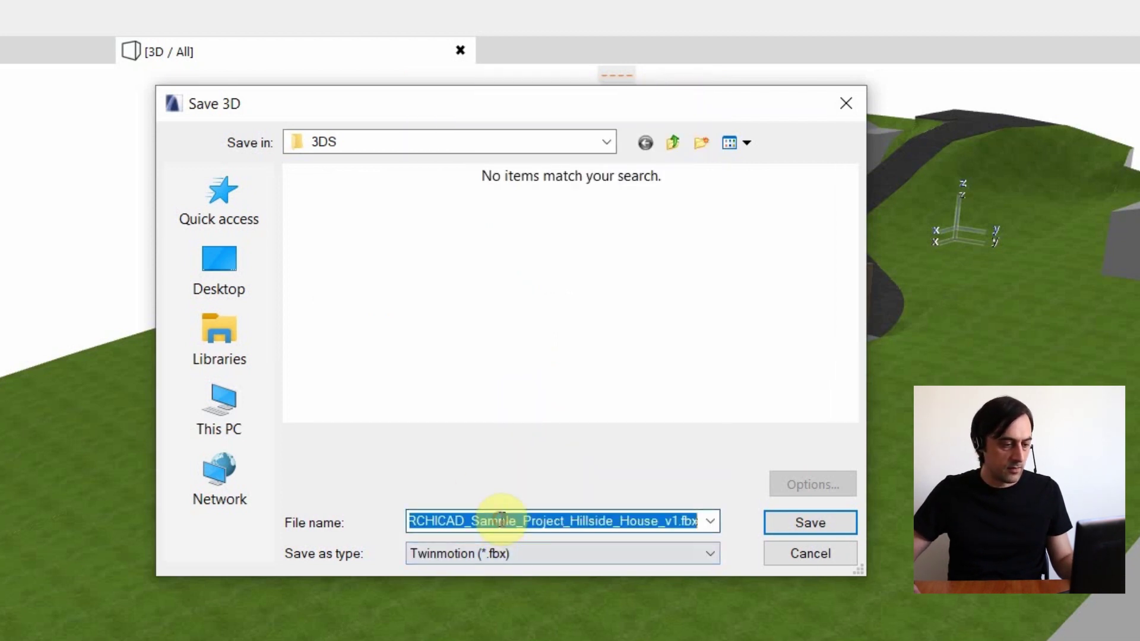
{"action": "left_click", "coordinate": [673, 141]}
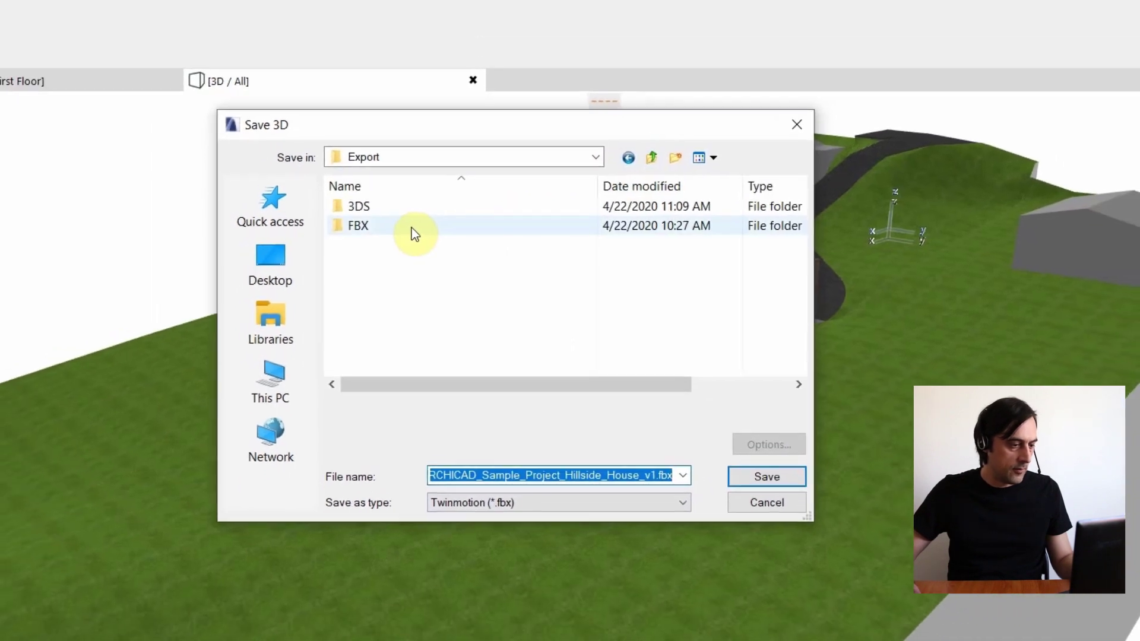
{"action": "double_click", "coordinate": [387, 228]}
{"action": "double_click", "coordinate": [564, 426]}
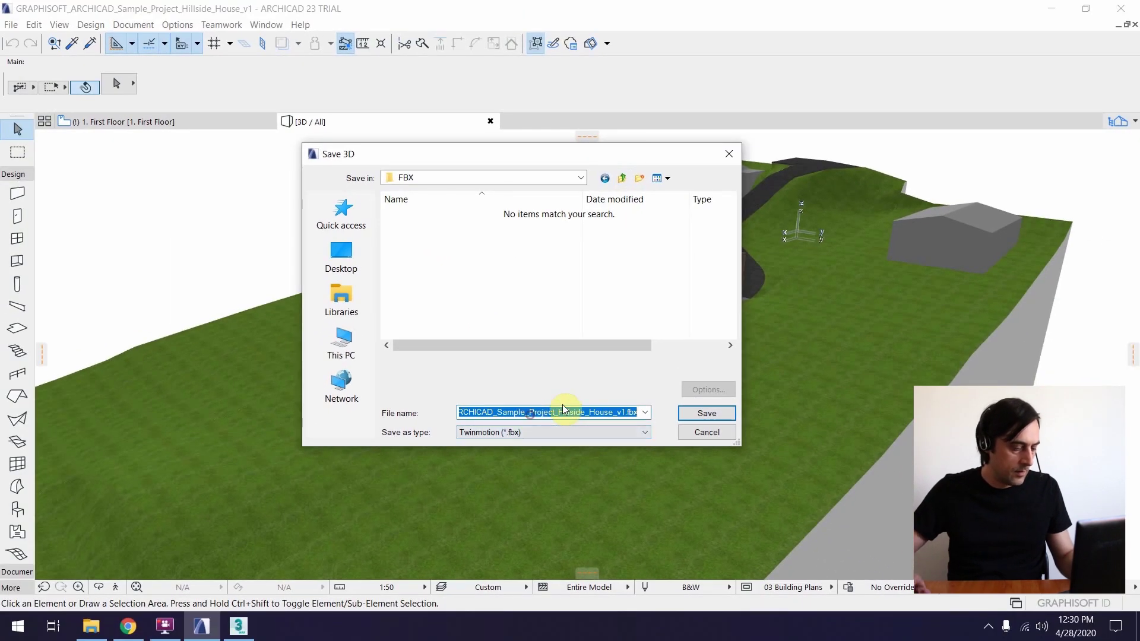
{"action": "type", "text": "Sample"}
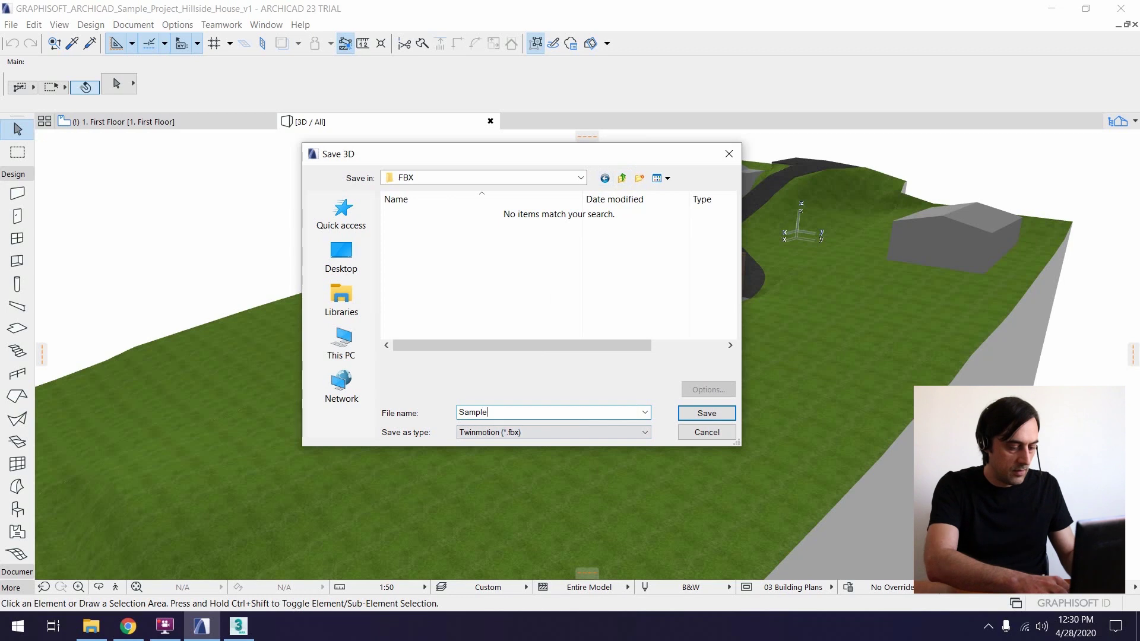
{"action": "type", "text": " Project"}
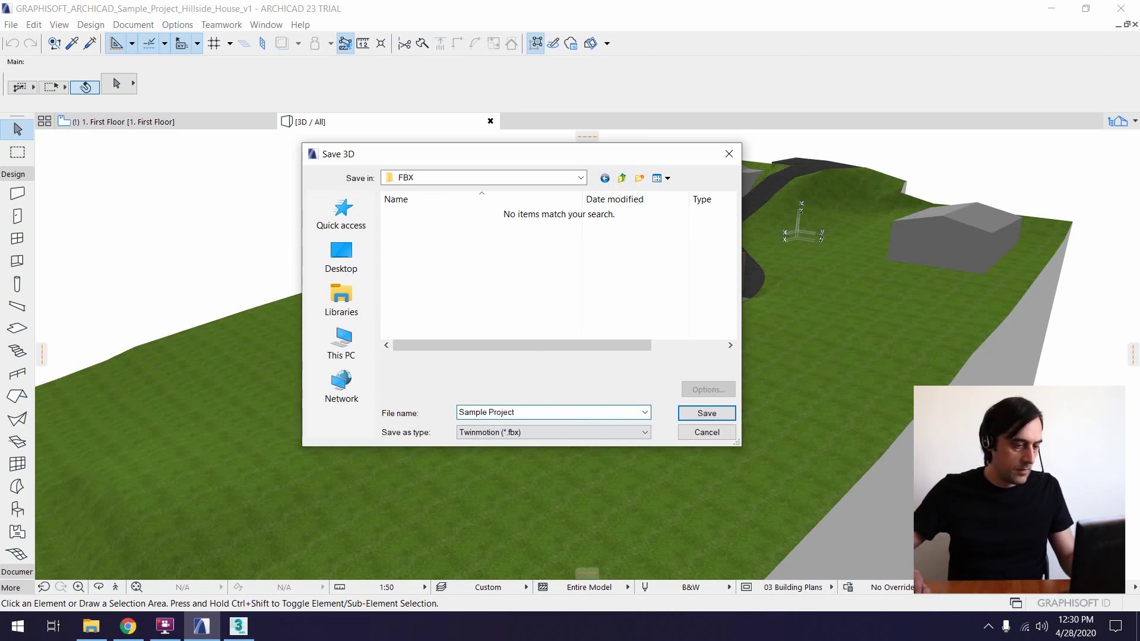
{"action": "left_click", "coordinate": [716, 413]}
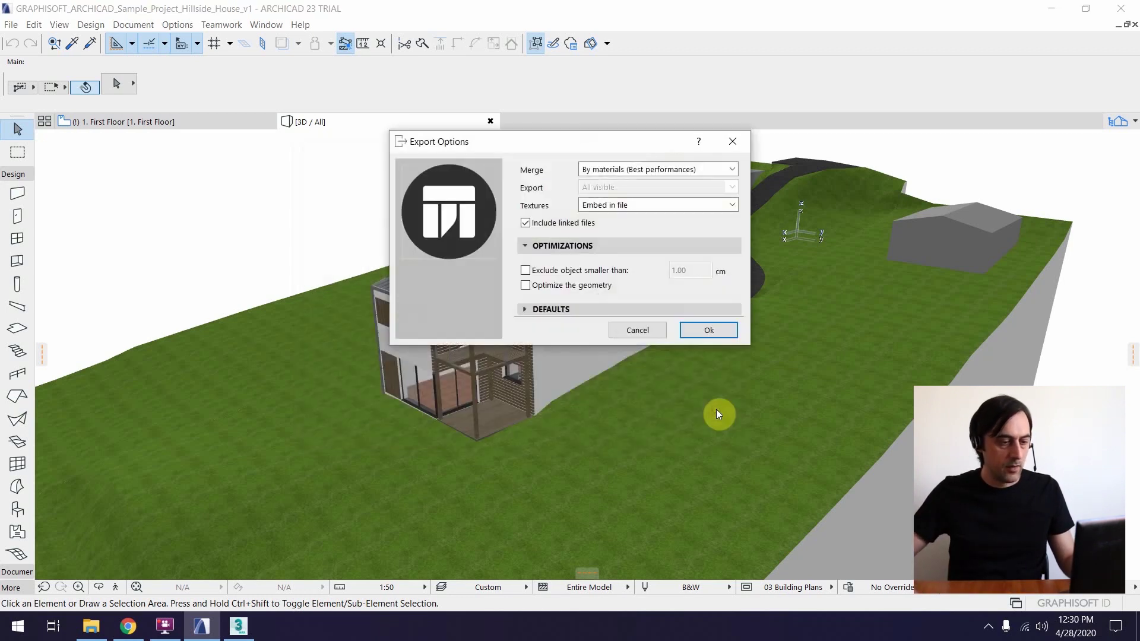
Step: Merge the exported objects by materials (best performances) and run the FBX export
{"action": "left_click_drag", "start_coordinate": [555, 143], "coordinate": [536, 166]}
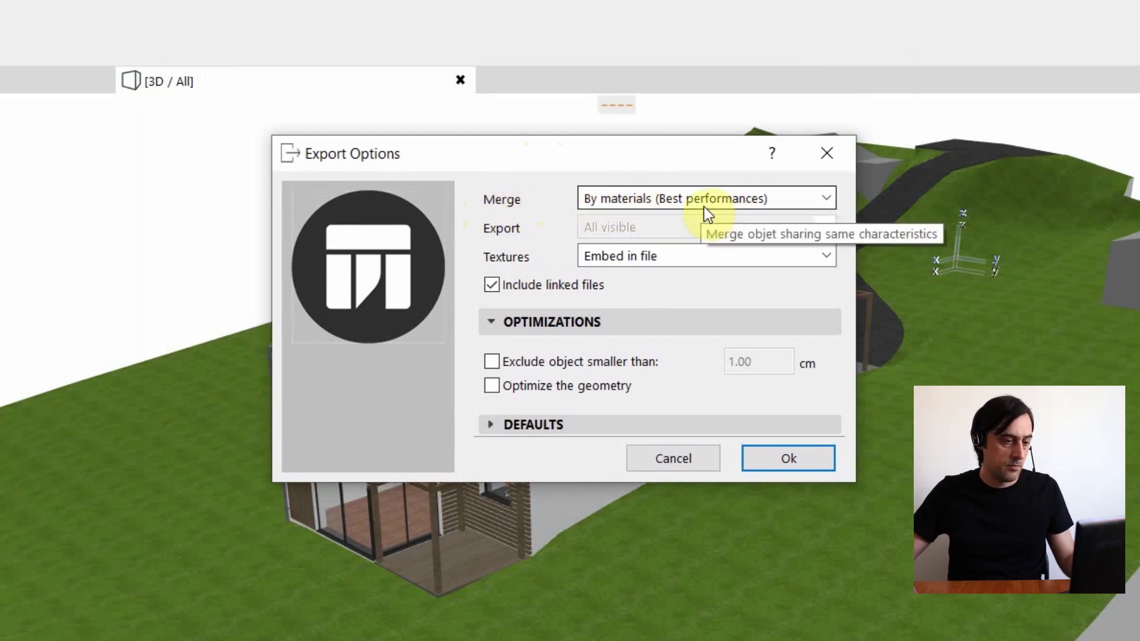
{"action": "left_click", "coordinate": [739, 203]}
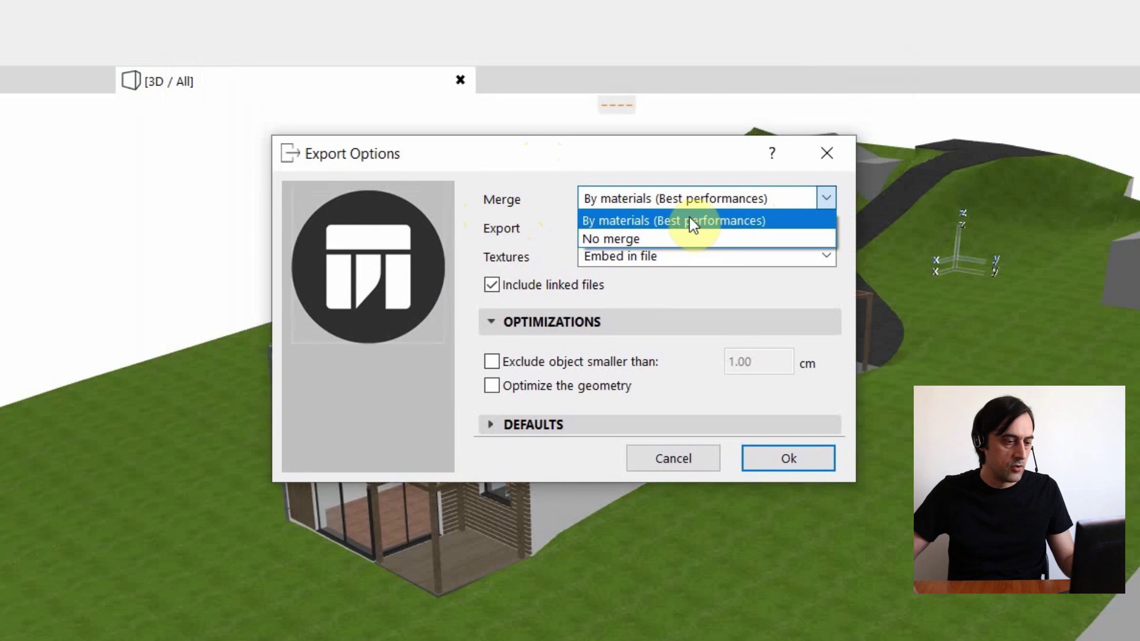
{"action": "left_click", "coordinate": [647, 219]}
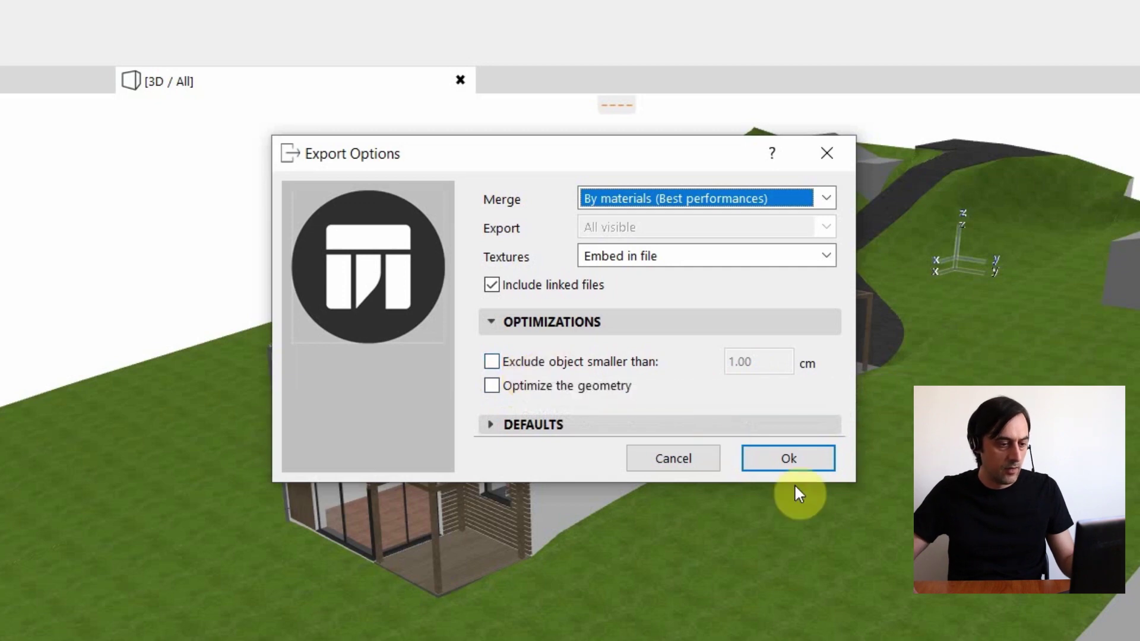
{"action": "left_click", "coordinate": [789, 458]}
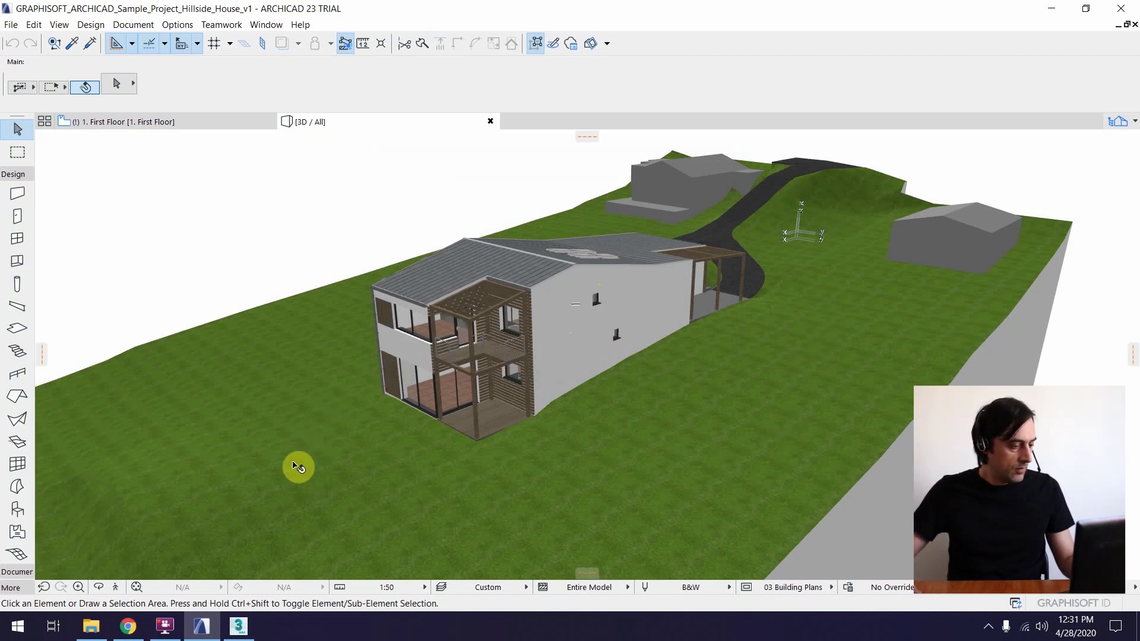
Step: Switch to 3ds Max, start a file import and select Sample Project in the Export folder's FBX subfolder
{"action": "left_click", "coordinate": [242, 627]}
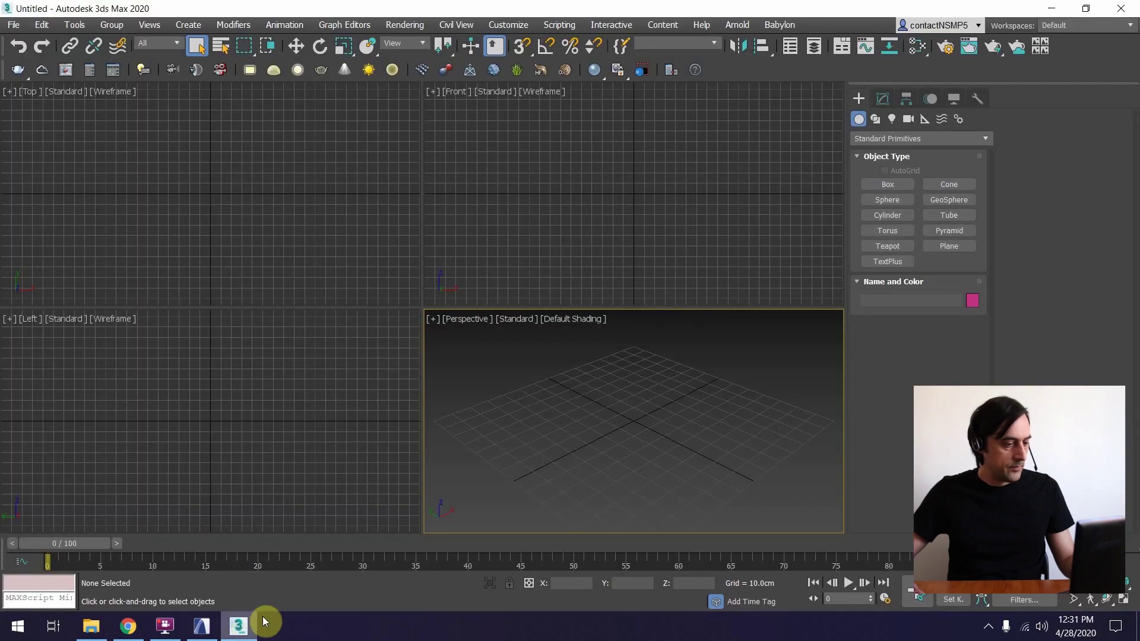
{"action": "left_click", "coordinate": [13, 27]}
{"action": "mouse_move", "coordinate": [31, 216]}
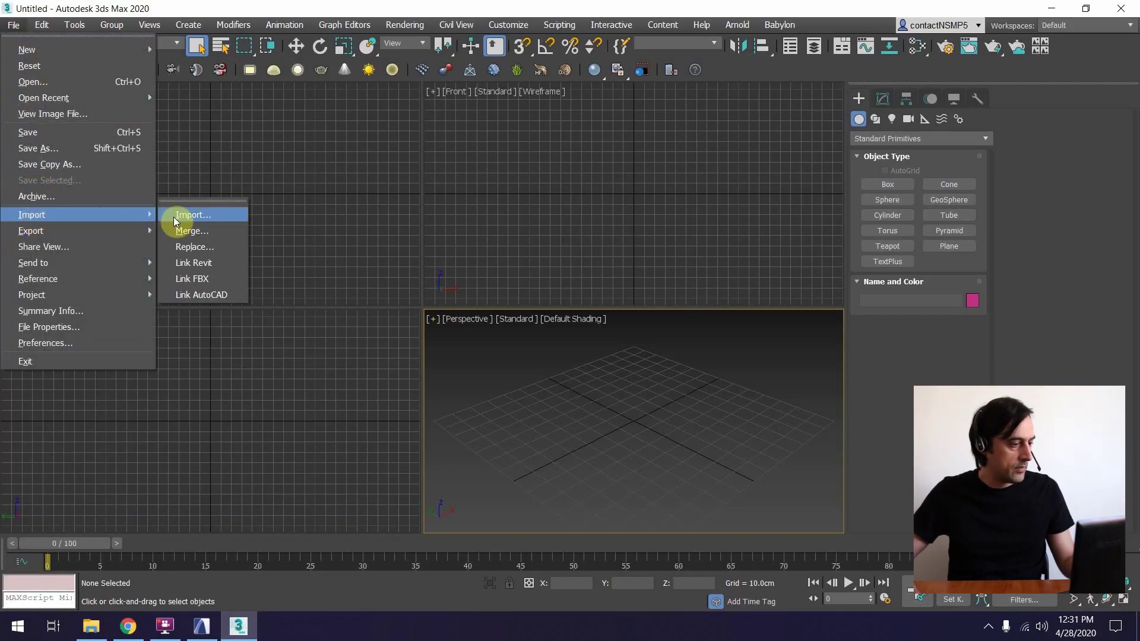
{"action": "left_click", "coordinate": [195, 217]}
{"action": "left_click", "coordinate": [141, 117]}
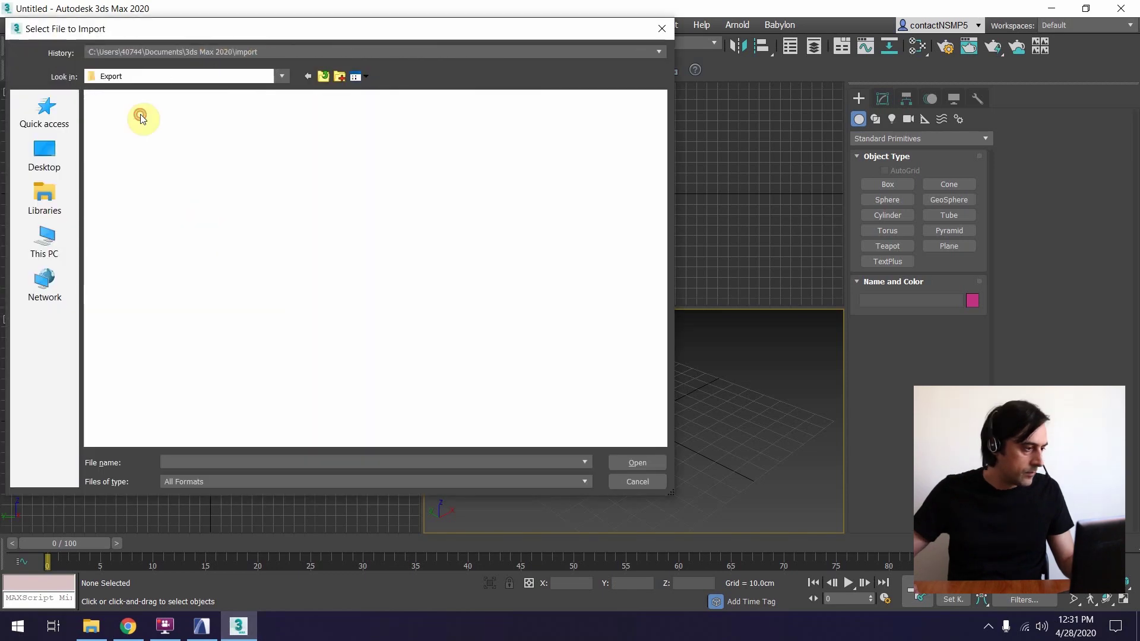
{"action": "double_click", "coordinate": [143, 126]}
{"action": "left_click", "coordinate": [131, 112]}
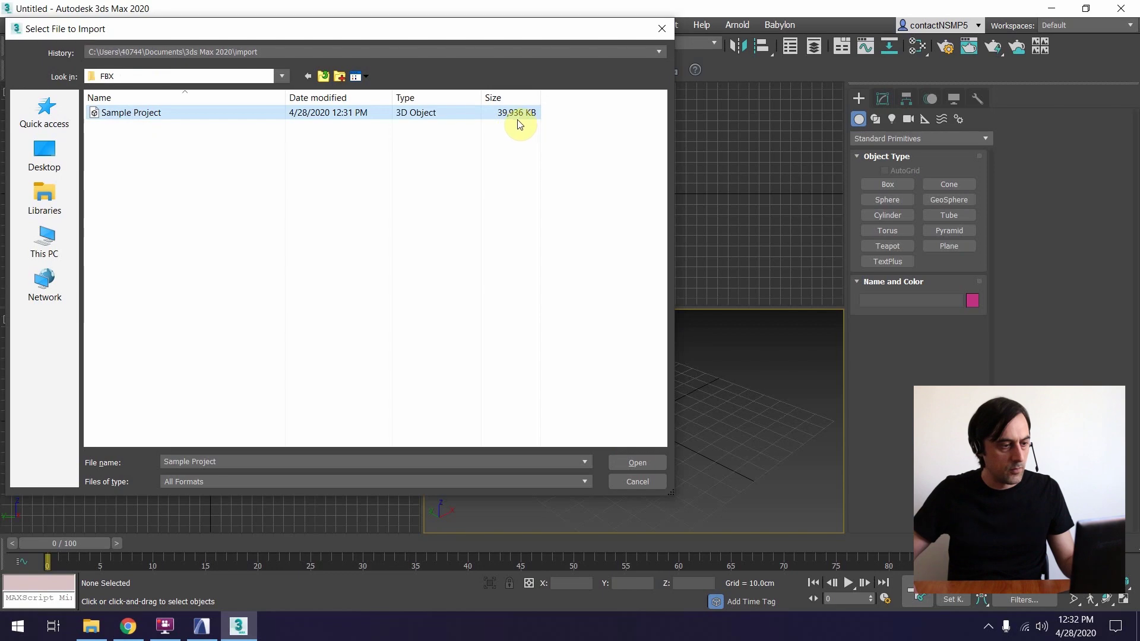
Step: Check the contents of the exported FBX folder in File Explorer, then return to the 3ds Max import
{"action": "left_click", "coordinate": [90, 625]}
{"action": "left_click_drag", "start_coordinate": [268, 98], "coordinate": [475, 88]}
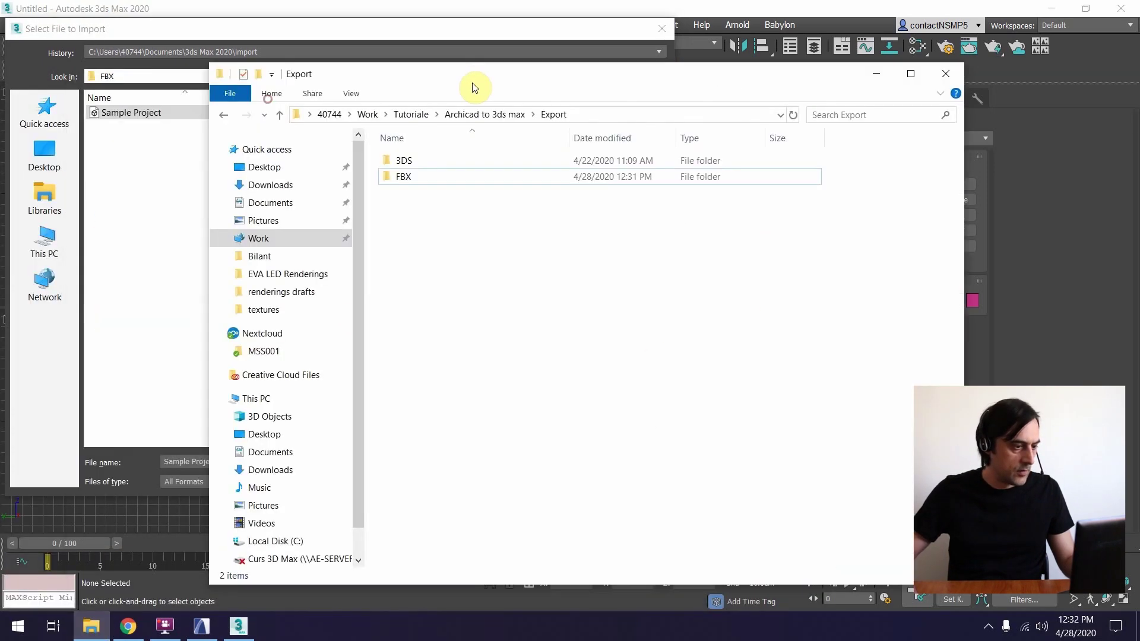
{"action": "double_click", "coordinate": [401, 177]}
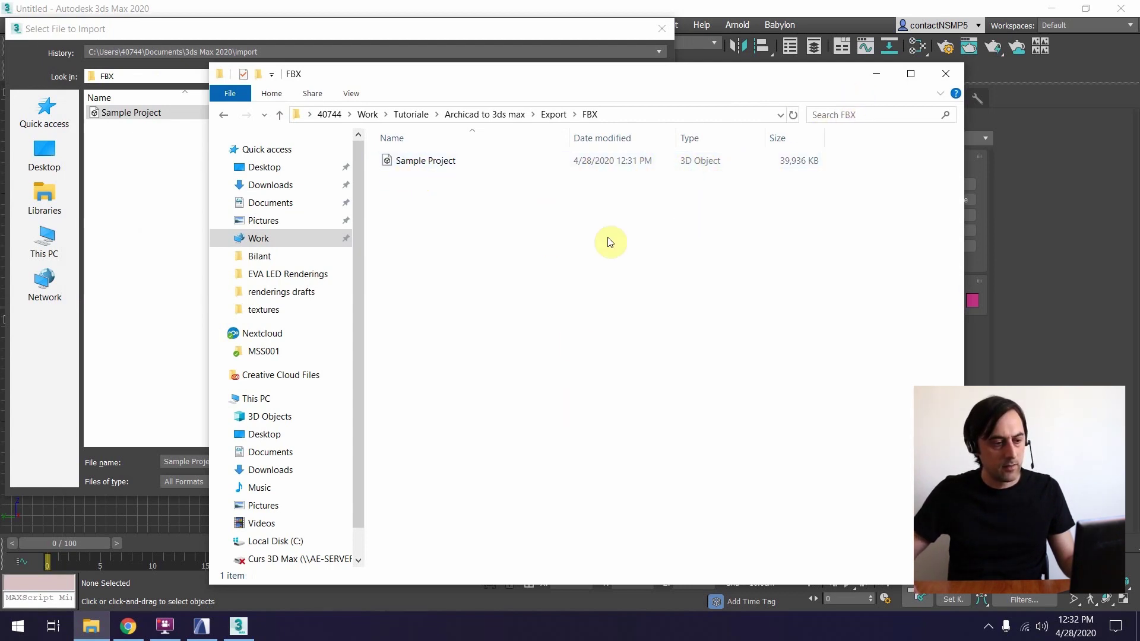
{"action": "left_click", "coordinate": [872, 76]}
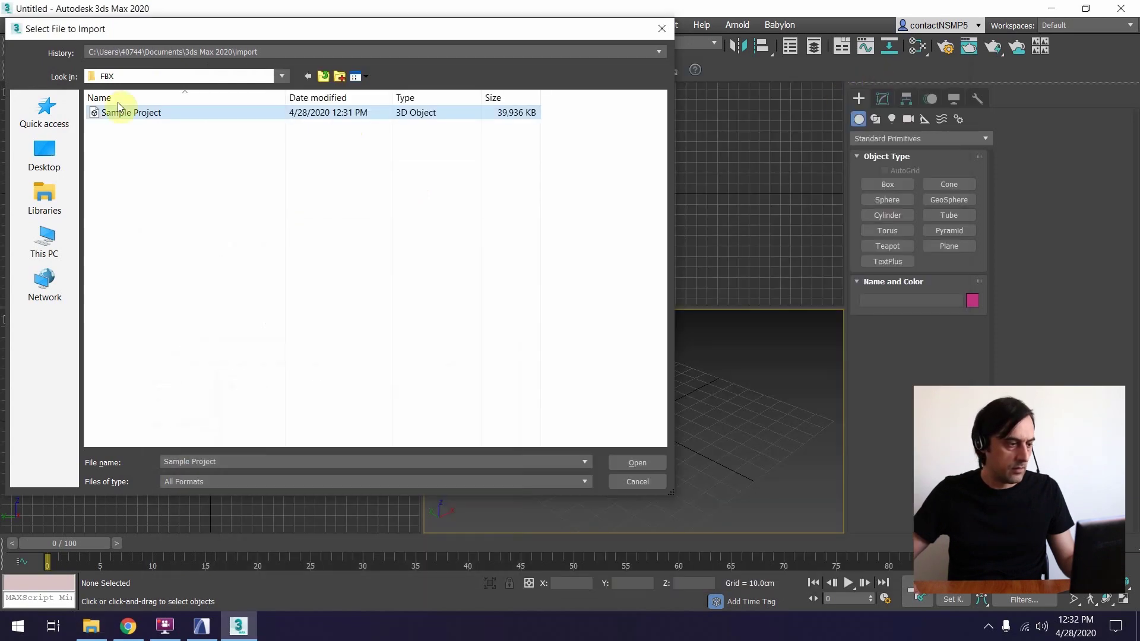
Step: Import the Sample Project FBX file with the current import settings and view the model in perspective
{"action": "left_click", "coordinate": [637, 463]}
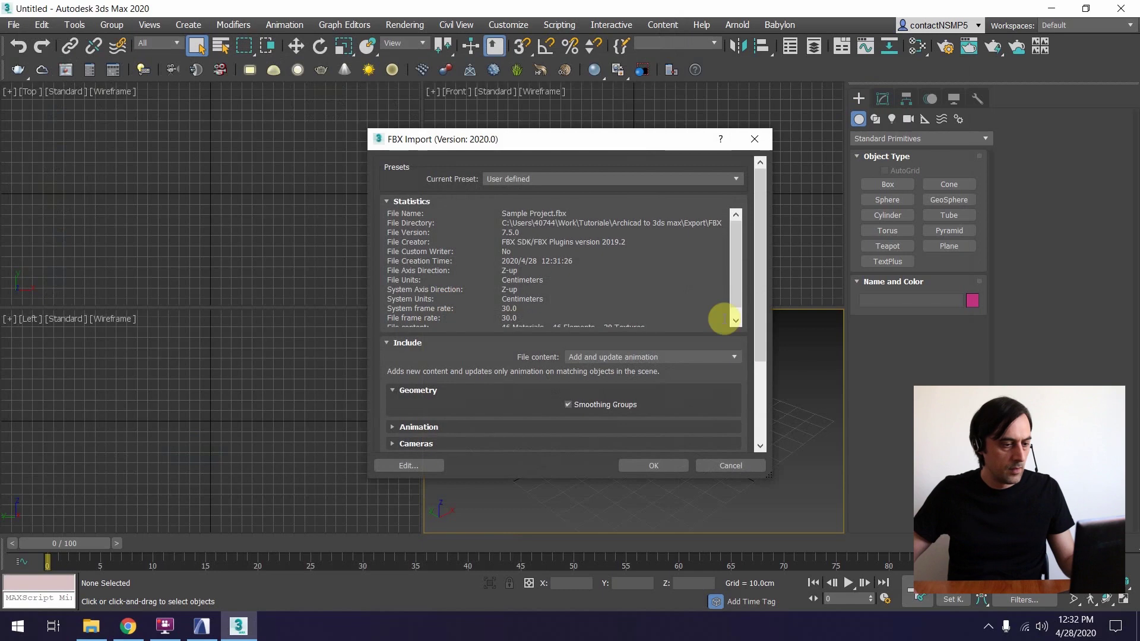
{"action": "mouse_move", "coordinate": [755, 216]}
{"action": "left_mouse_down"}
{"action": "mouse_move", "coordinate": [764, 319]}
{"action": "mouse_move", "coordinate": [750, 212]}
{"action": "left_mouse_up"}
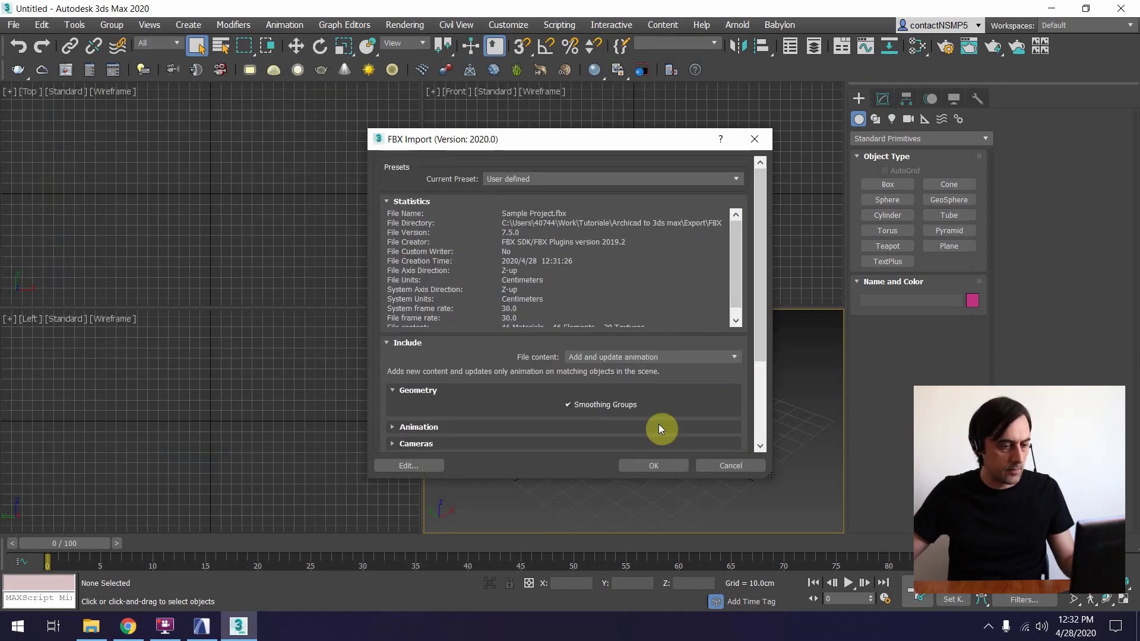
{"action": "left_click", "coordinate": [656, 469]}
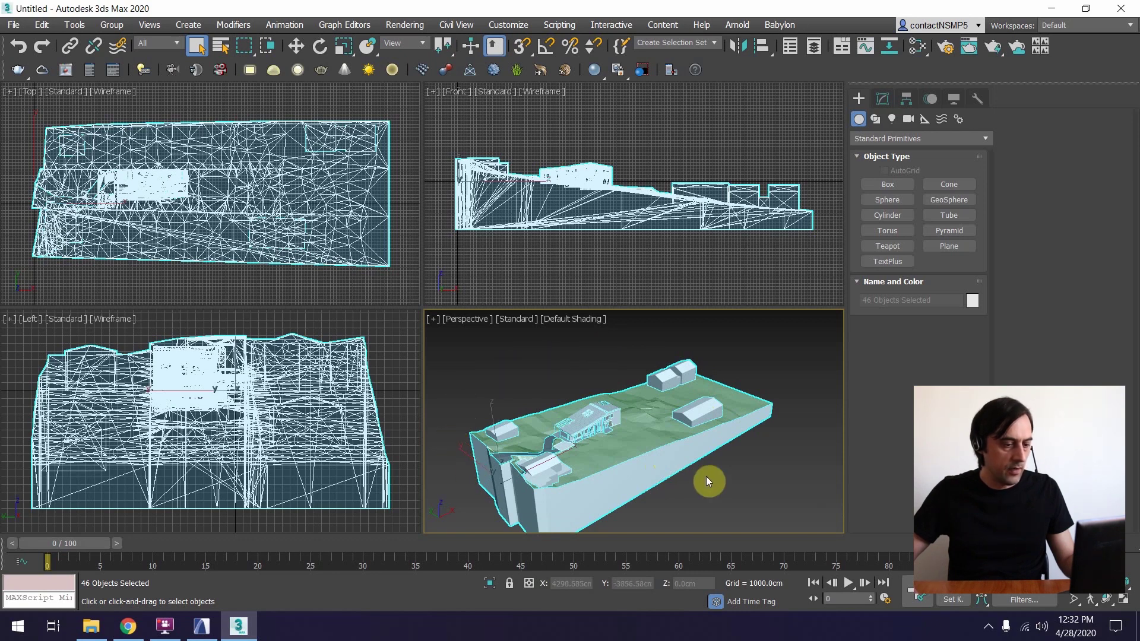
{"action": "middle_click_drag", "start_coordinate": [743, 465], "coordinate": [668, 458], "text": "alt"}
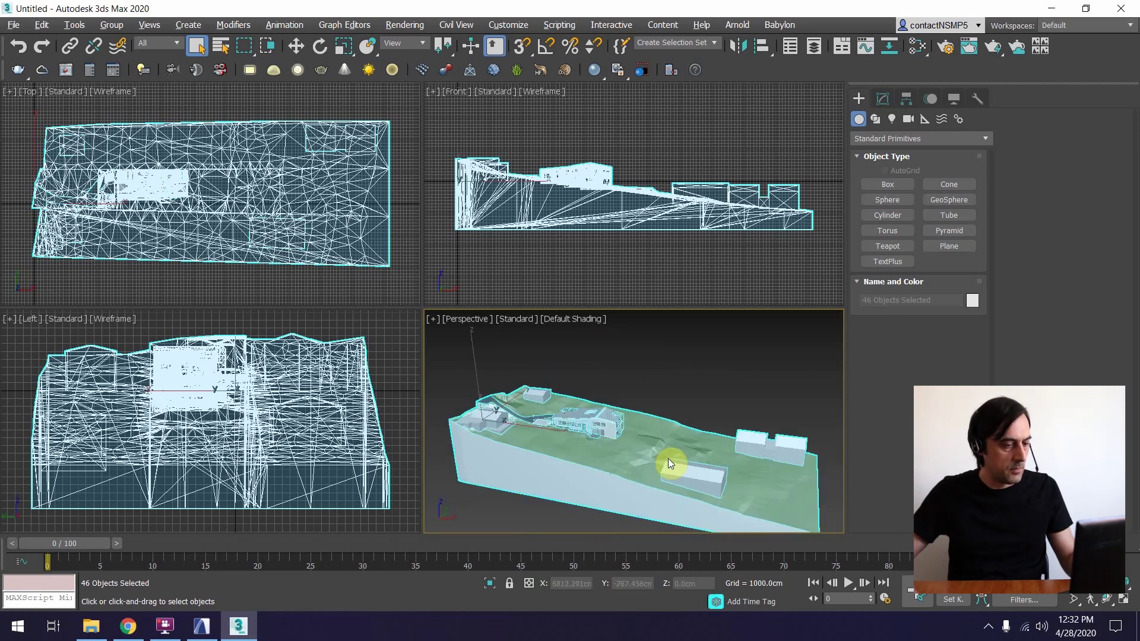
Step: Examine the texture images in the Sample Project.fbm folder in File Explorer, then return to 3ds Max
{"action": "left_click", "coordinate": [92, 627]}
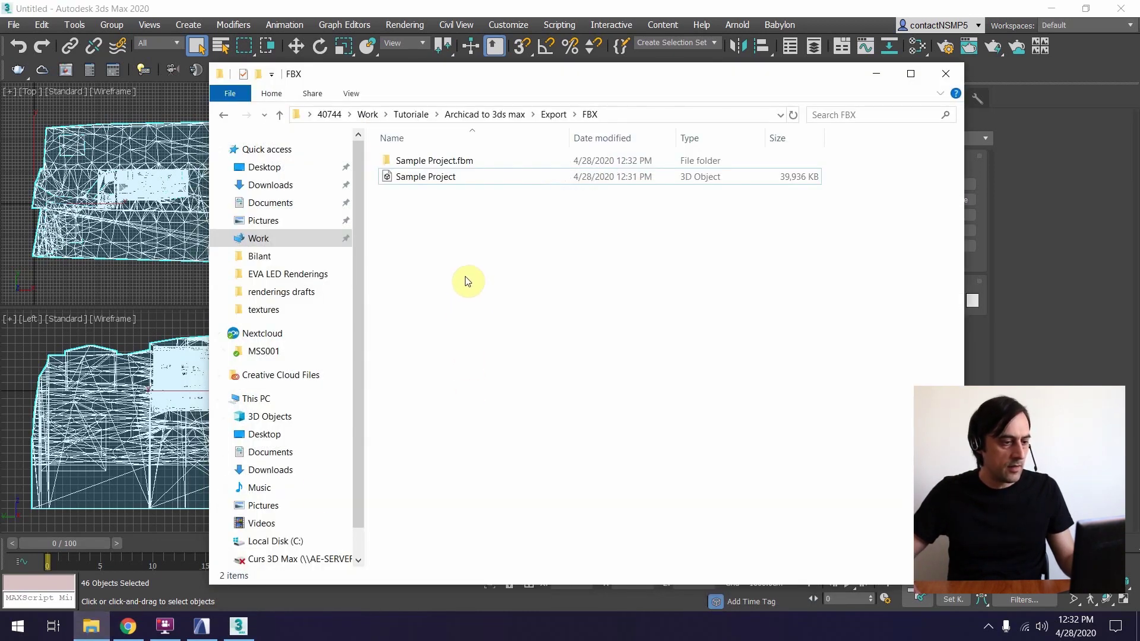
{"action": "left_click", "coordinate": [399, 161]}
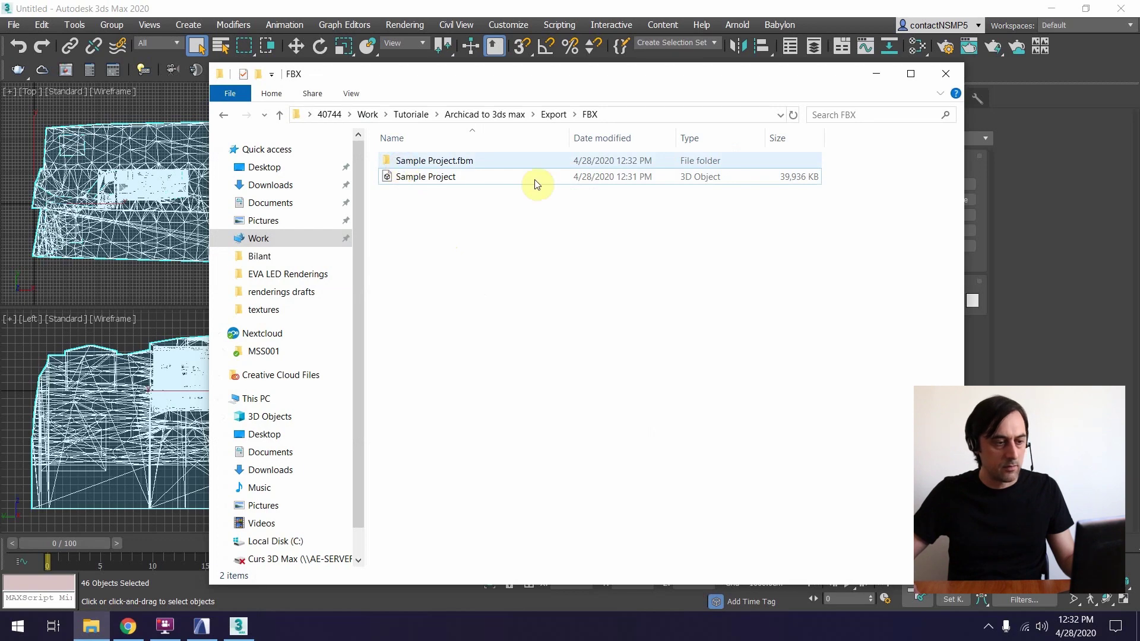
{"action": "double_click", "coordinate": [403, 161]}
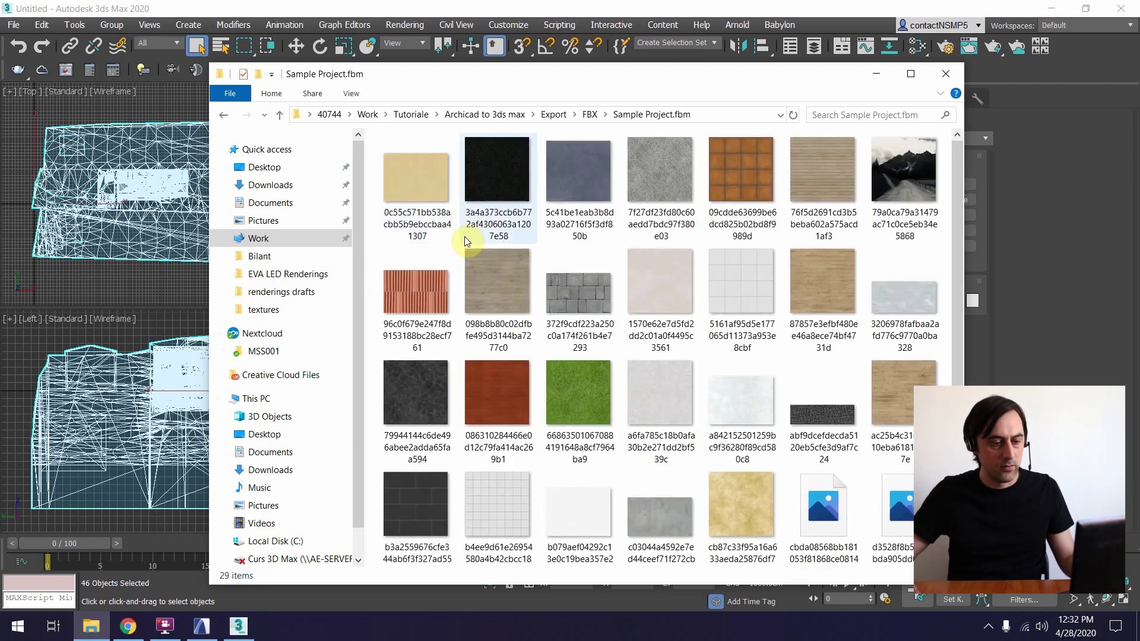
{"action": "scroll", "coordinate": [458, 256], "scroll_direction": "down", "scroll_amount": 2}
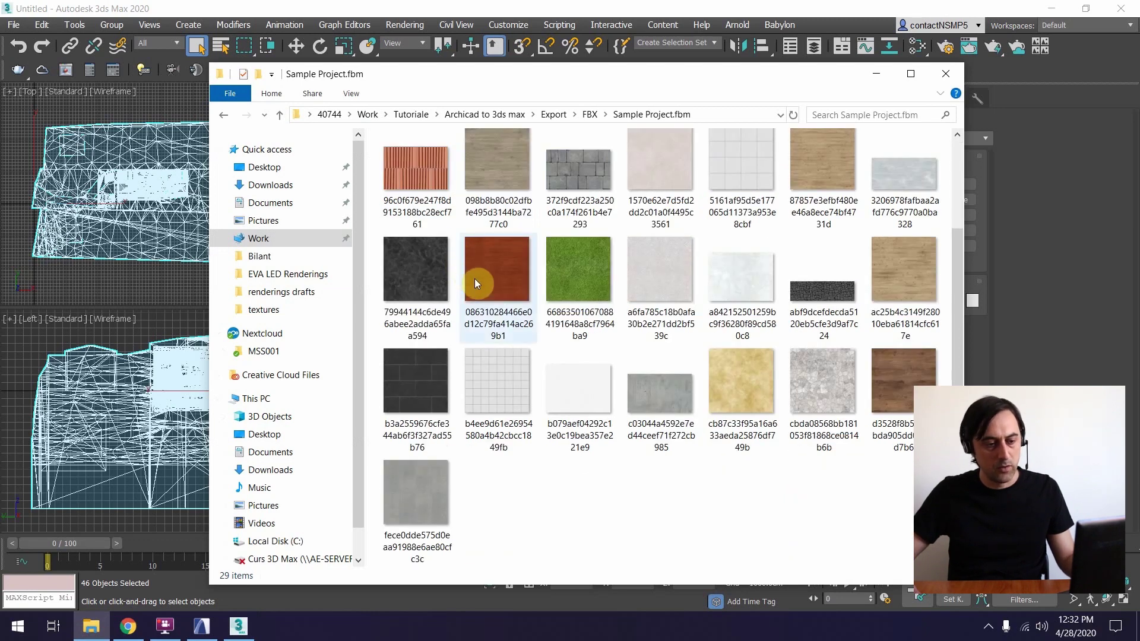
{"action": "scroll", "coordinate": [474, 279], "scroll_direction": "up", "scroll_amount": 2}
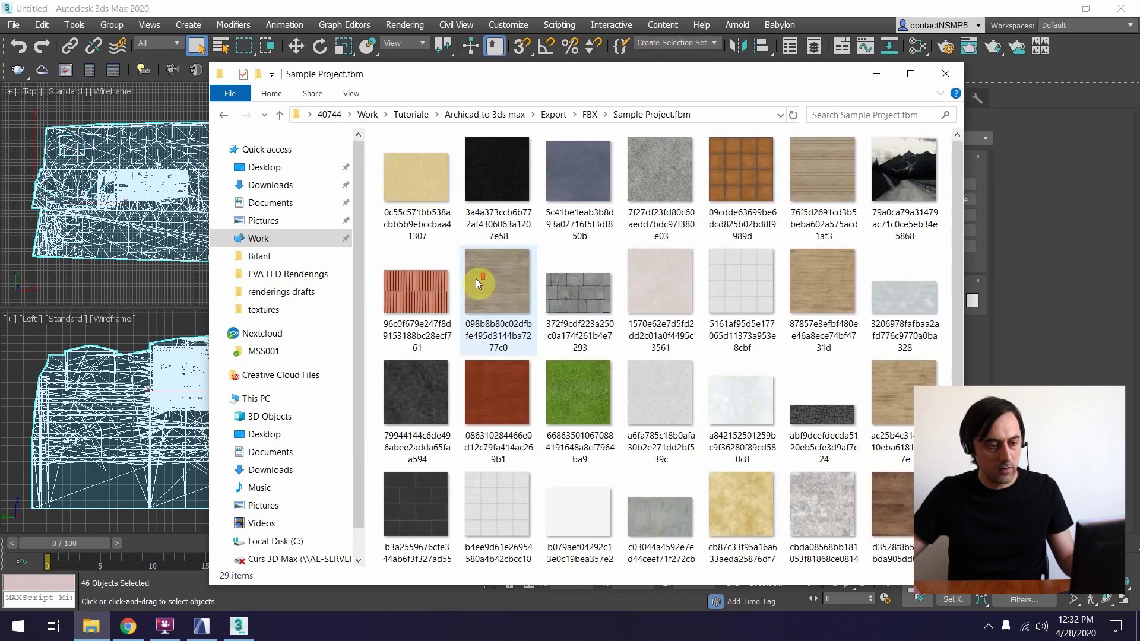
{"action": "left_click", "coordinate": [590, 117]}
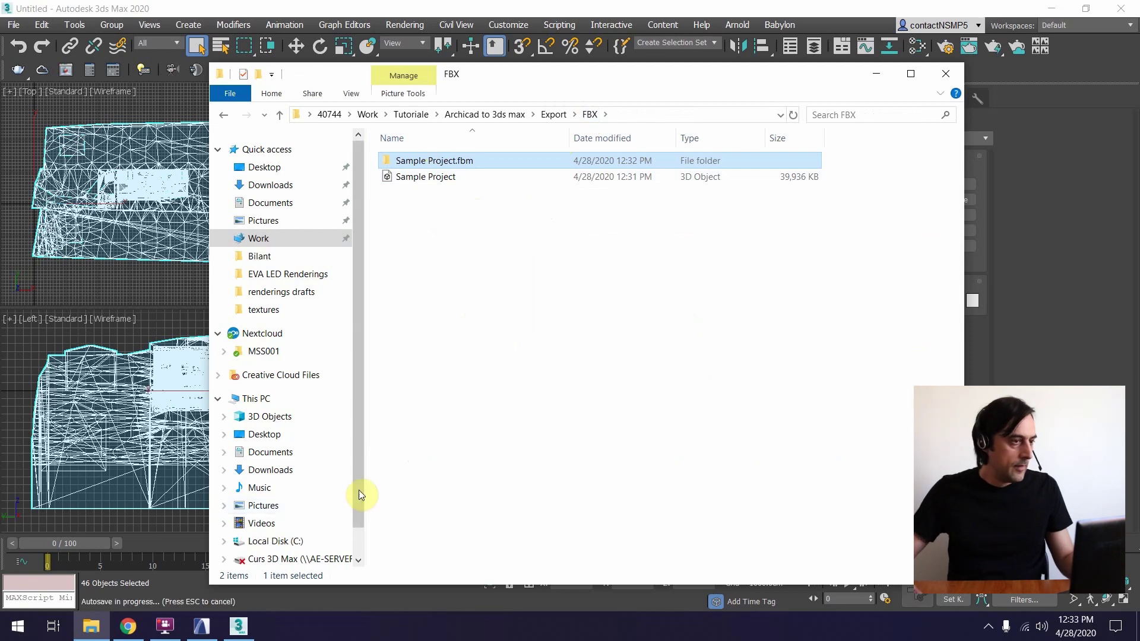
{"action": "left_click", "coordinate": [383, 7]}
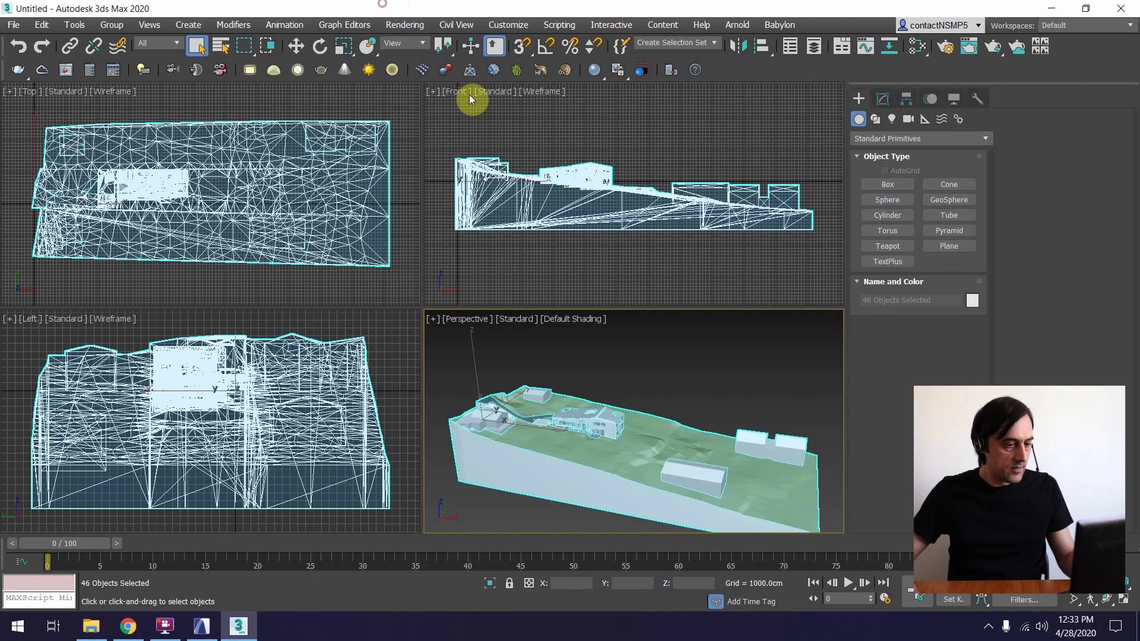
Step: Clear the selection of the imported objects and maximize the perspective viewport on the hillside house
{"action": "middle_click_drag", "start_coordinate": [661, 356], "coordinate": [660, 347]}
{"action": "middle_click_drag", "start_coordinate": [724, 366], "coordinate": [718, 395], "text": "alt"}
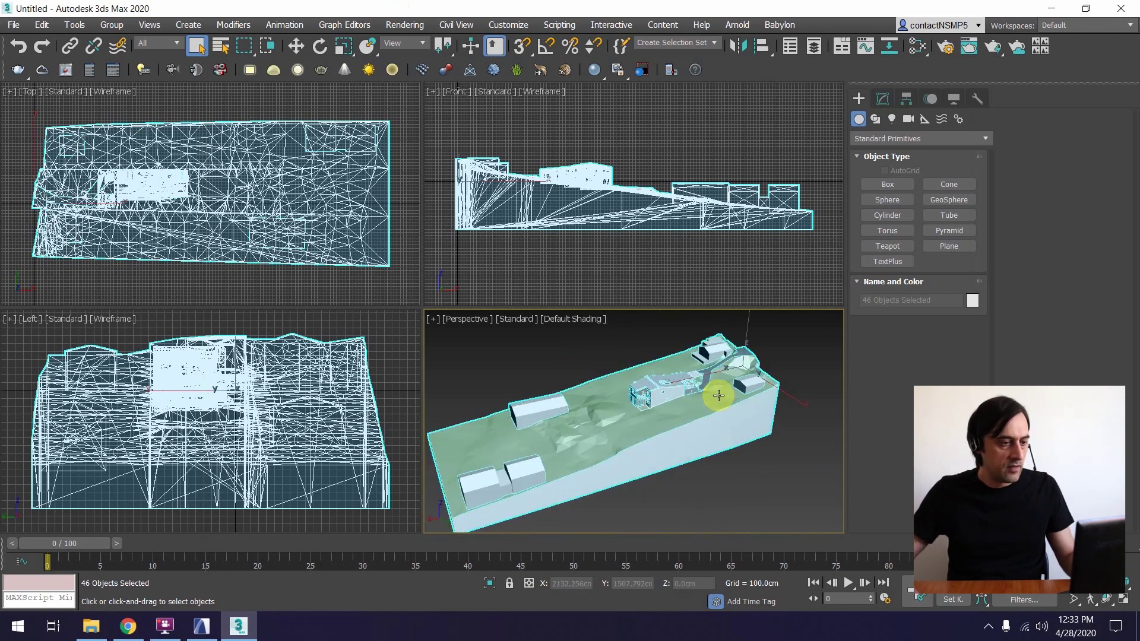
{"action": "left_click", "coordinate": [802, 355]}
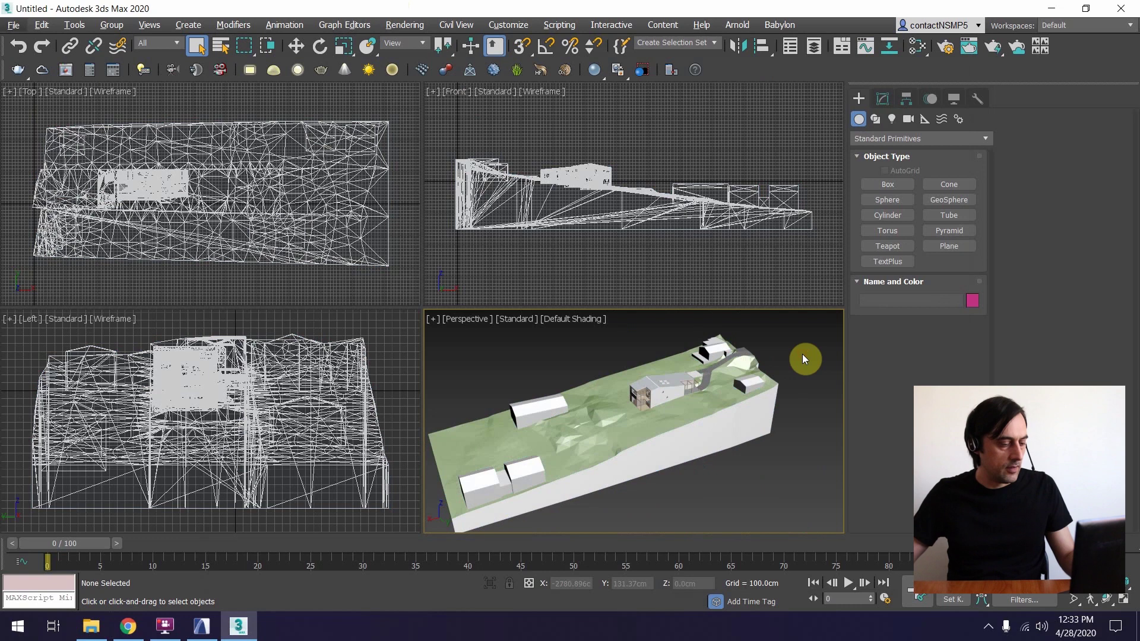
{"action": "middle_click_drag", "start_coordinate": [648, 331], "coordinate": [593, 310]}
{"action": "key", "text": "alt+w"}
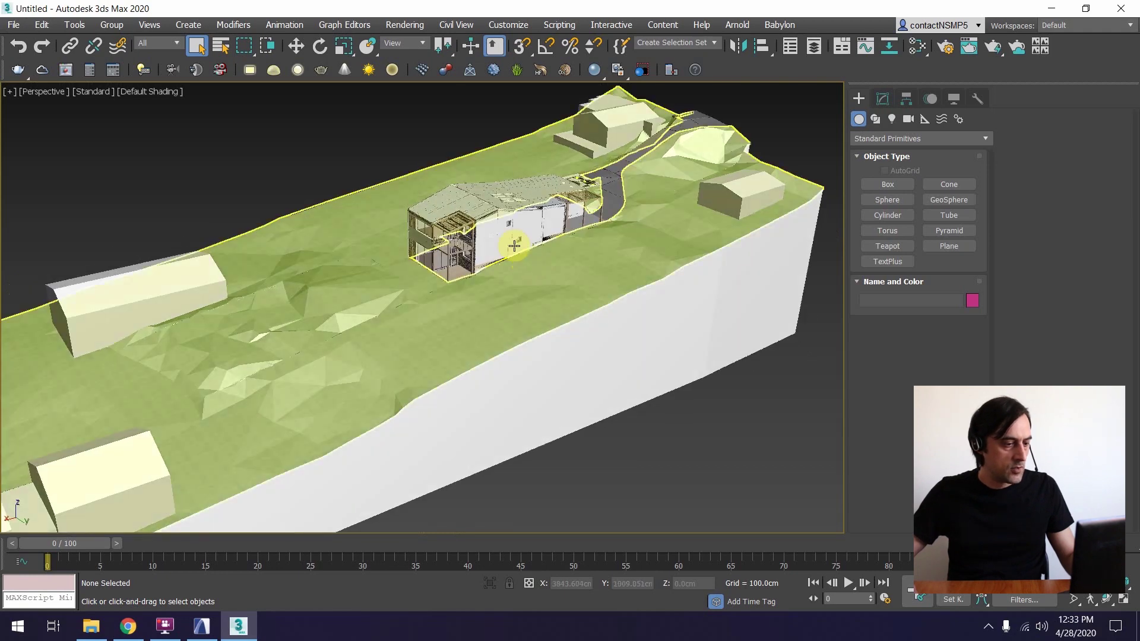
Step: Measure the dimensions of the house's Stucco - White Rough object with the Measure utility, then clear the selection
{"action": "left_click", "coordinate": [514, 239]}
{"action": "mouse_move", "coordinate": [568, 272]}
{"action": "middle_mouse_down", "text": "alt"}
{"action": "mouse_move", "coordinate": [517, 265]}
{"action": "mouse_move", "coordinate": [542, 279]}
{"action": "mouse_move", "coordinate": [555, 254]}
{"action": "middle_mouse_up", "text": "alt"}
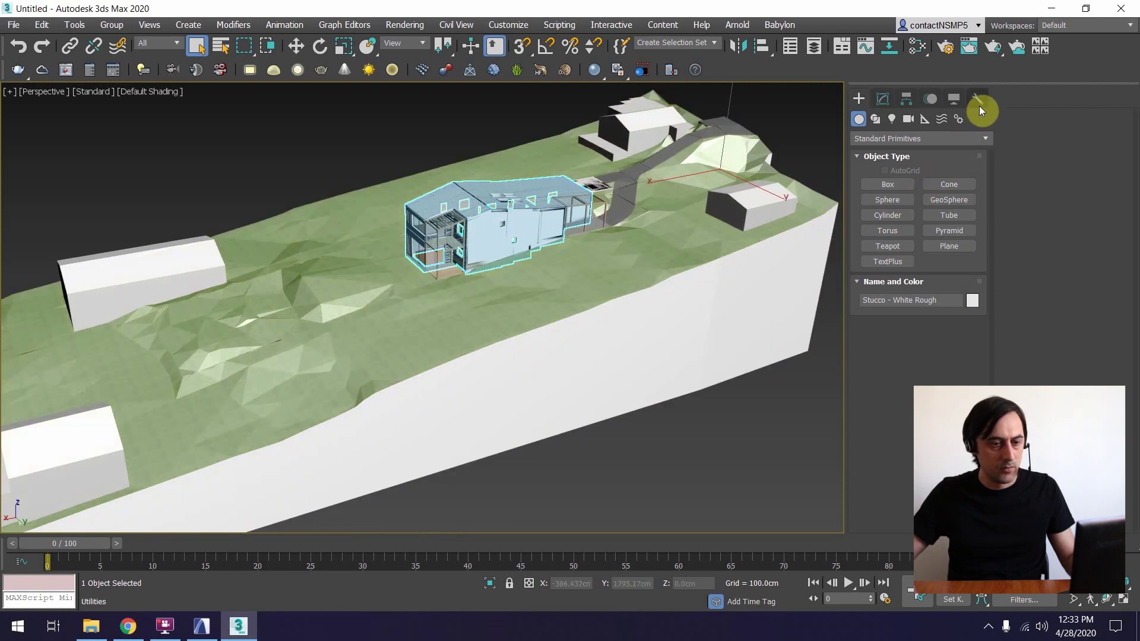
{"action": "left_click", "coordinate": [977, 99]}
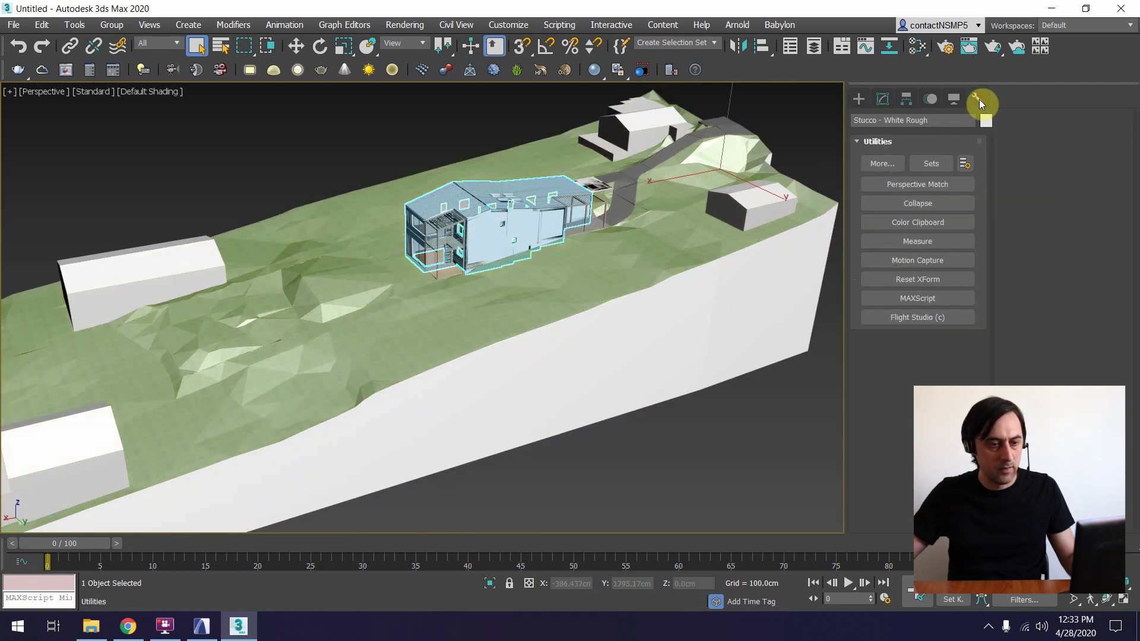
{"action": "left_click", "coordinate": [926, 241]}
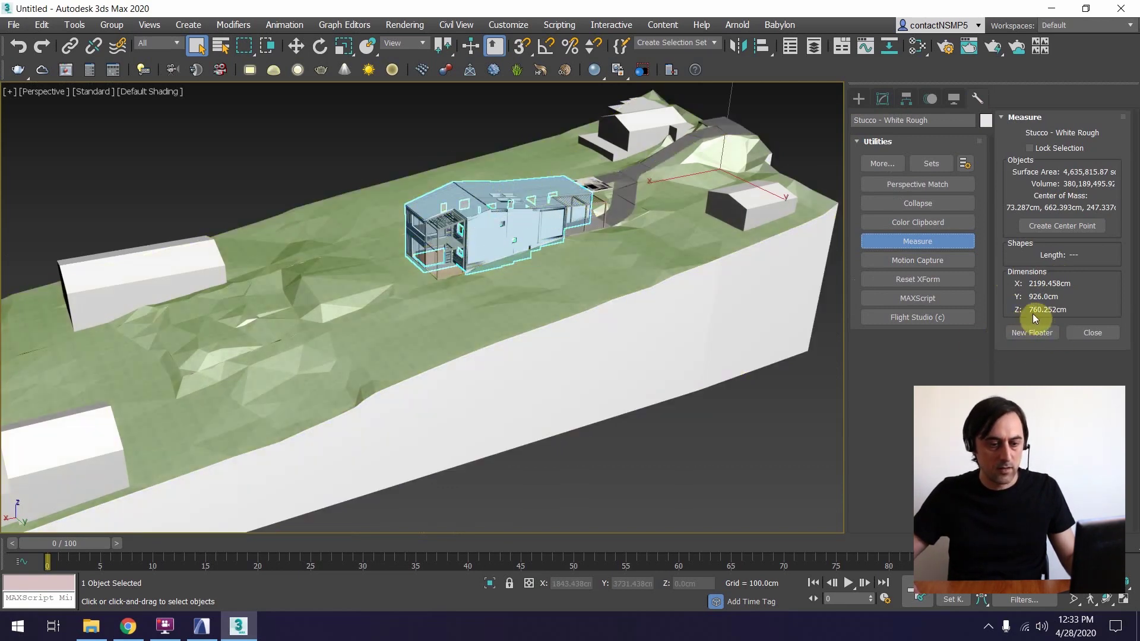
{"action": "mouse_move", "coordinate": [570, 282]}
{"action": "middle_mouse_down", "text": "alt"}
{"action": "mouse_move", "coordinate": [590, 267]}
{"action": "mouse_move", "coordinate": [481, 295]}
{"action": "mouse_move", "coordinate": [593, 290]}
{"action": "mouse_move", "coordinate": [554, 295]}
{"action": "middle_mouse_up", "text": "alt"}
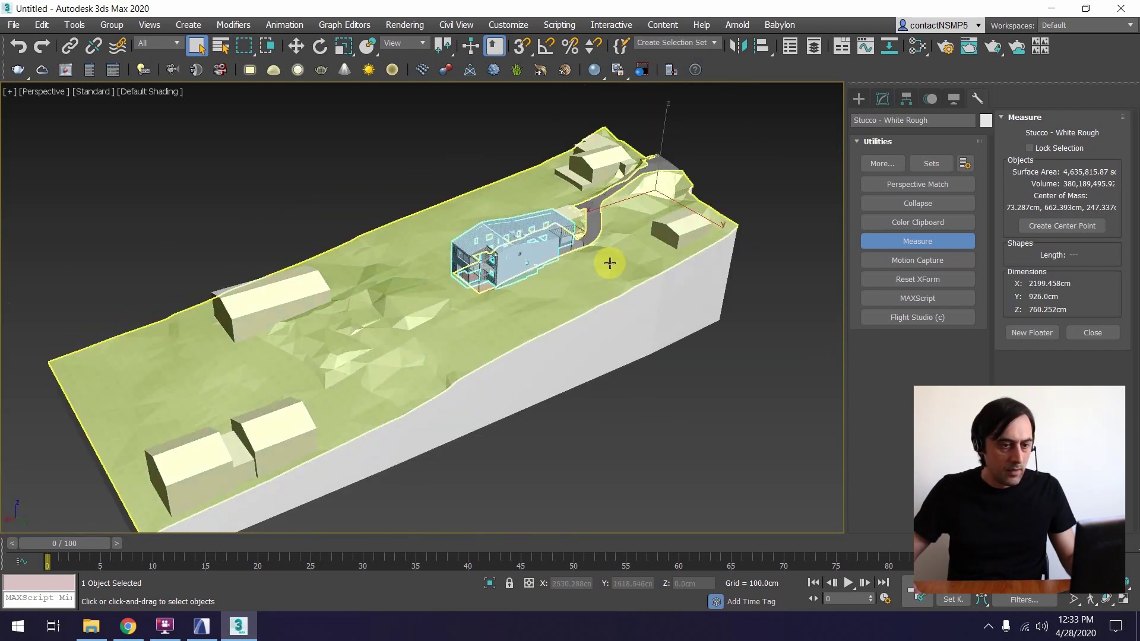
{"action": "left_click", "coordinate": [733, 183]}
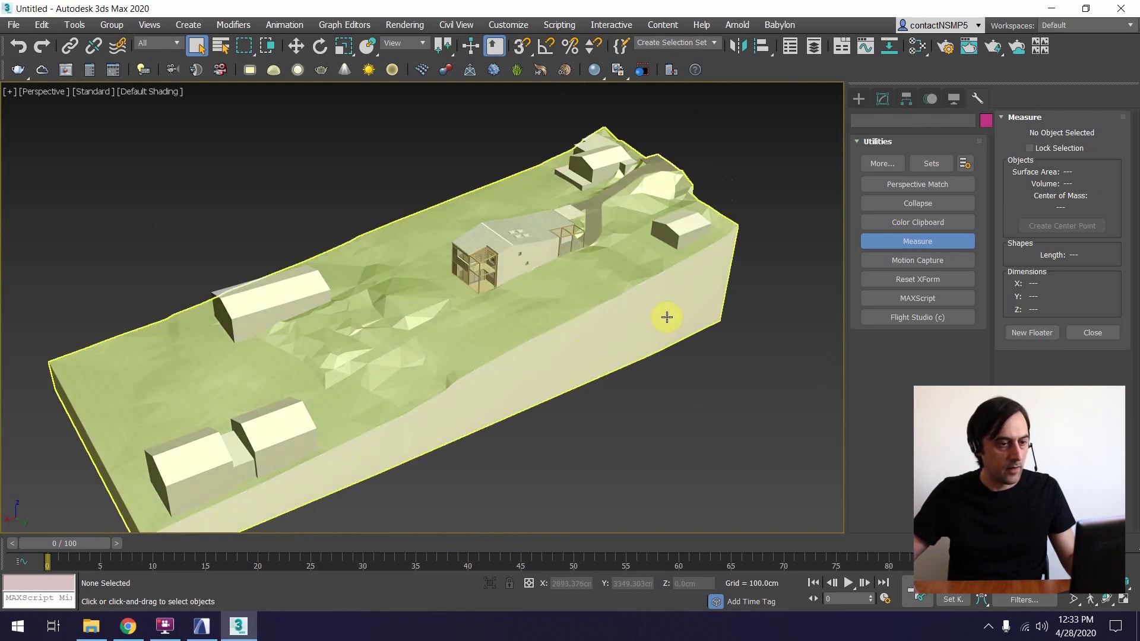
Step: Show the Scene Explorer and expand the 0 (default) layer to review its list of imported objects
{"action": "left_click", "coordinate": [788, 49]}
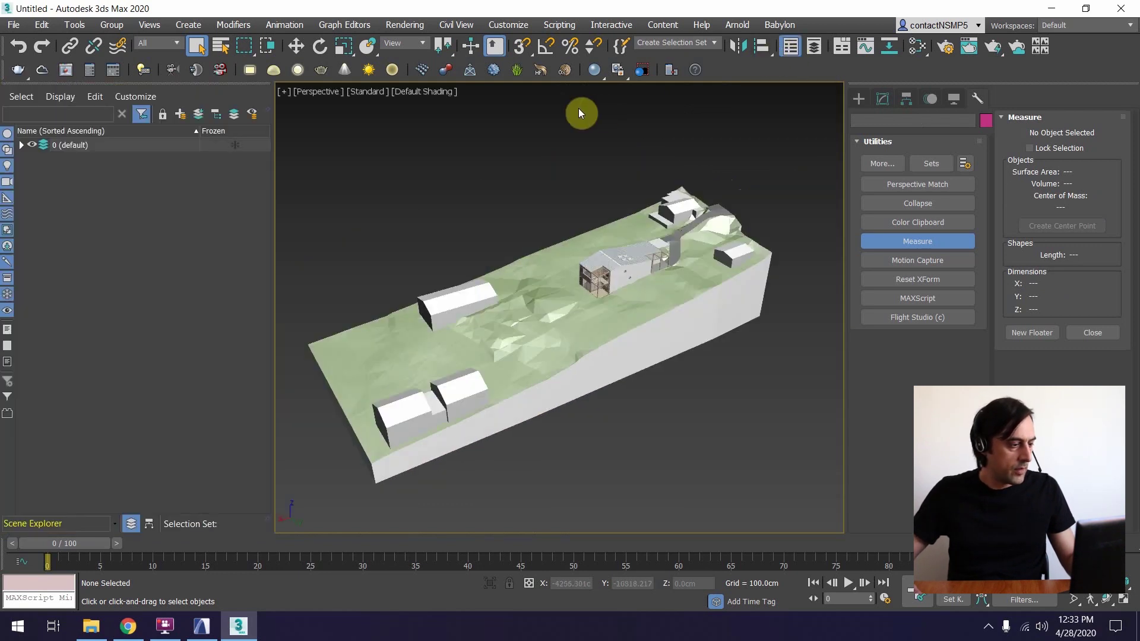
{"action": "left_click", "coordinate": [20, 144]}
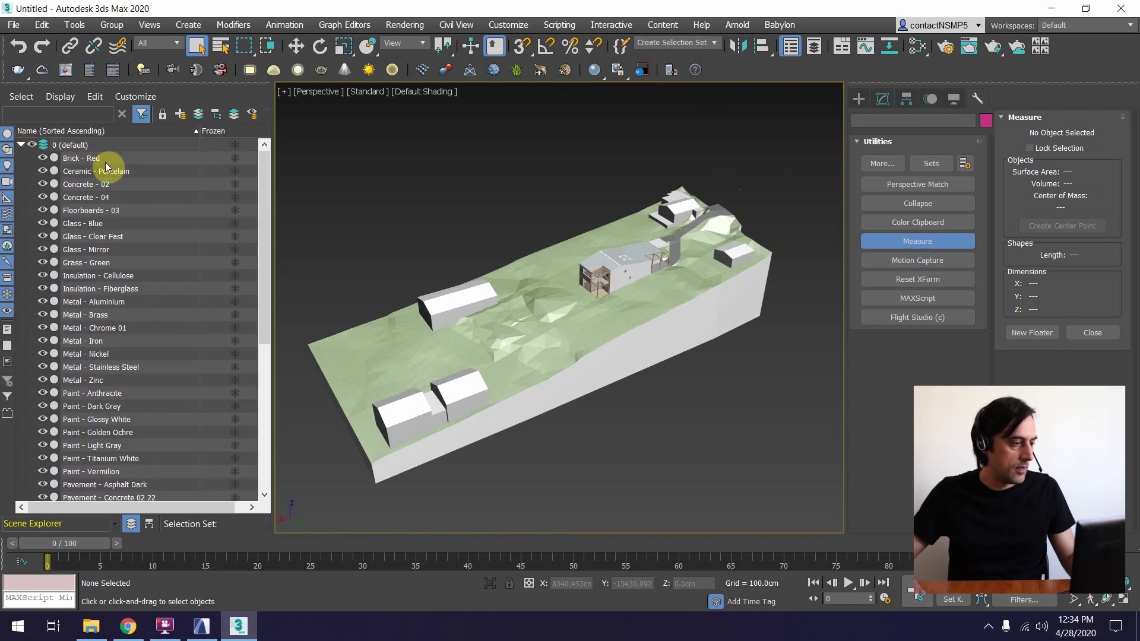
{"action": "left_click_drag", "start_coordinate": [267, 188], "coordinate": [267, 354]}
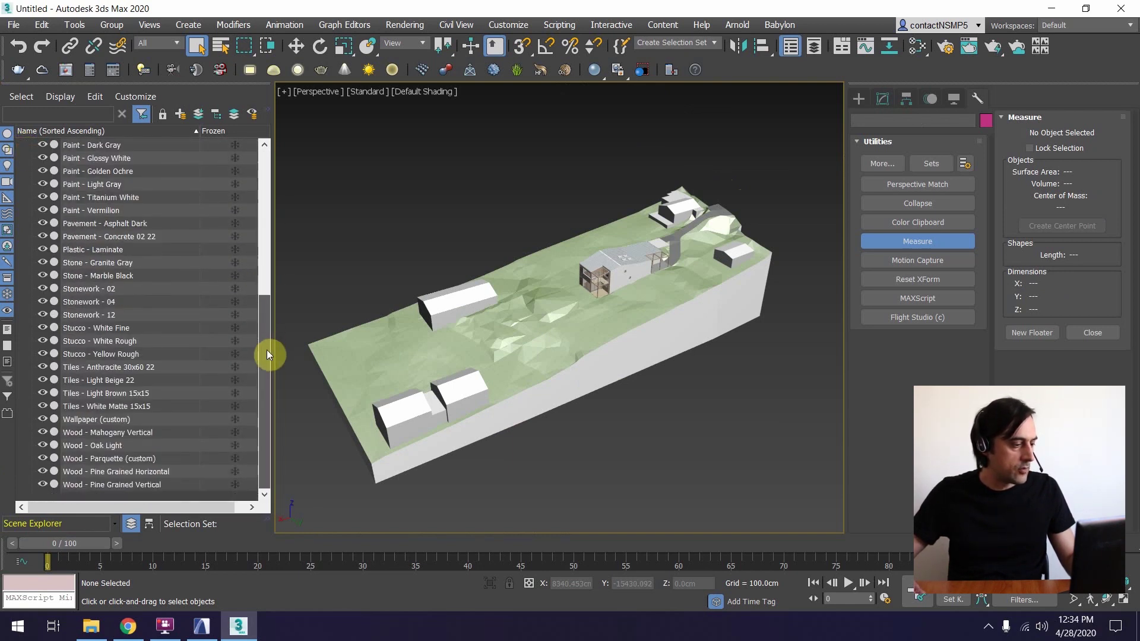
Step: Locate Stucco - White Fine, Stonework - 12, 04 and 02, and Stone - Marble Black in the model by selecting each, then clear the selection
{"action": "left_click", "coordinate": [126, 330]}
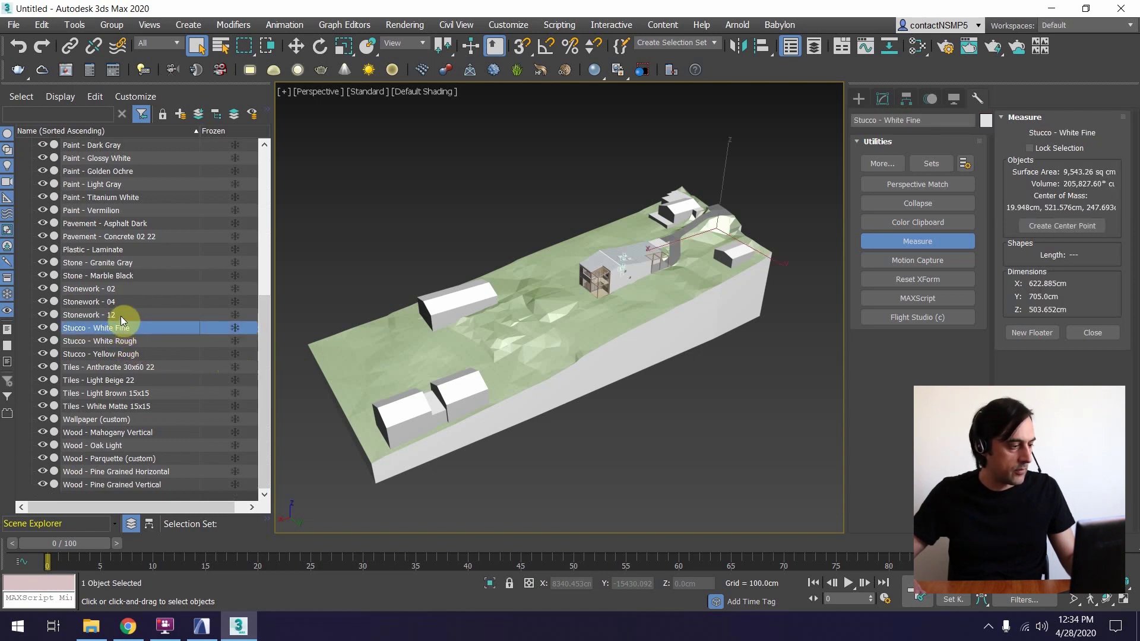
{"action": "left_click", "coordinate": [120, 315]}
{"action": "left_click", "coordinate": [124, 302]}
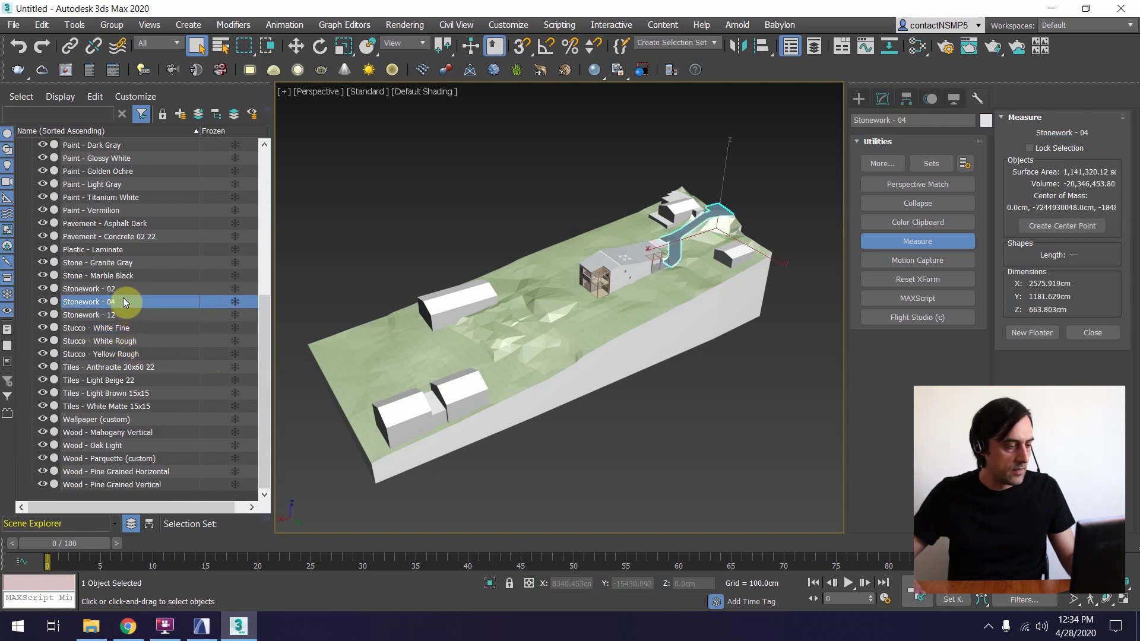
{"action": "left_click", "coordinate": [124, 288]}
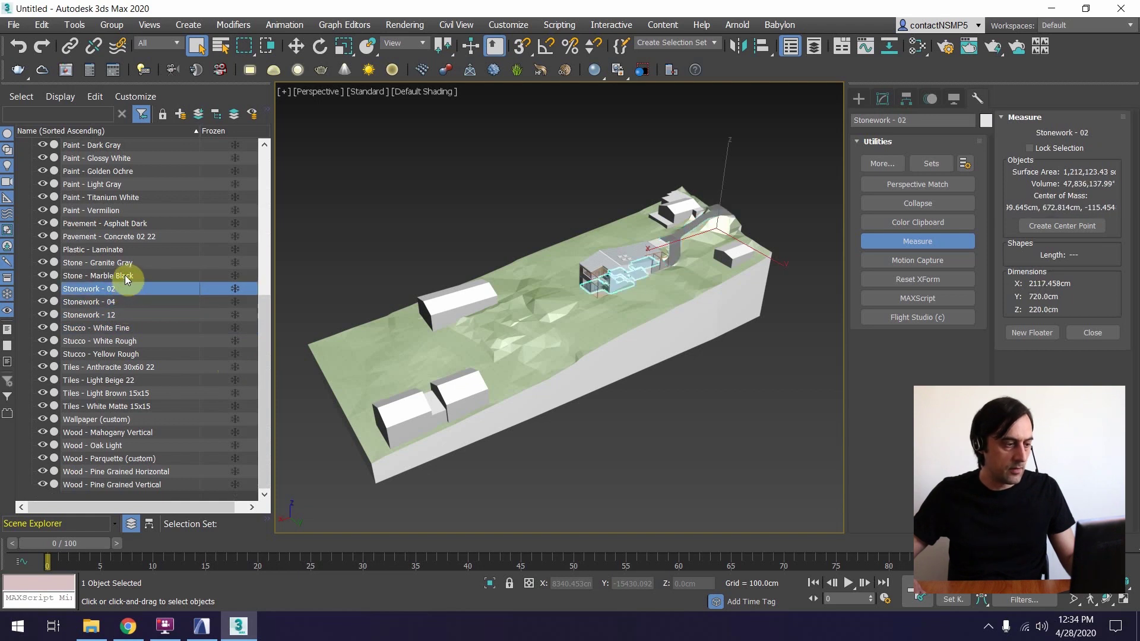
{"action": "left_click", "coordinate": [125, 276]}
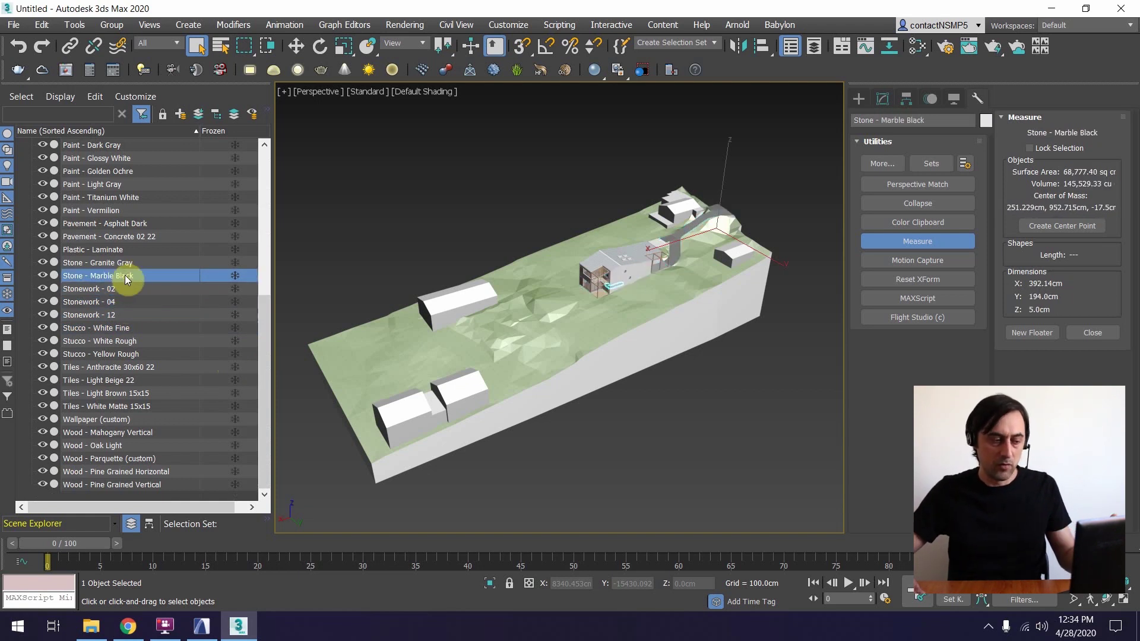
{"action": "mouse_move", "coordinate": [265, 320]}
{"action": "left_mouse_down"}
{"action": "mouse_move", "coordinate": [276, 193]}
{"action": "mouse_move", "coordinate": [266, 325]}
{"action": "left_mouse_up"}
{"action": "middle_click_drag", "start_coordinate": [591, 298], "coordinate": [611, 289], "text": "alt"}
{"action": "left_click_drag", "start_coordinate": [265, 326], "coordinate": [279, 380]}
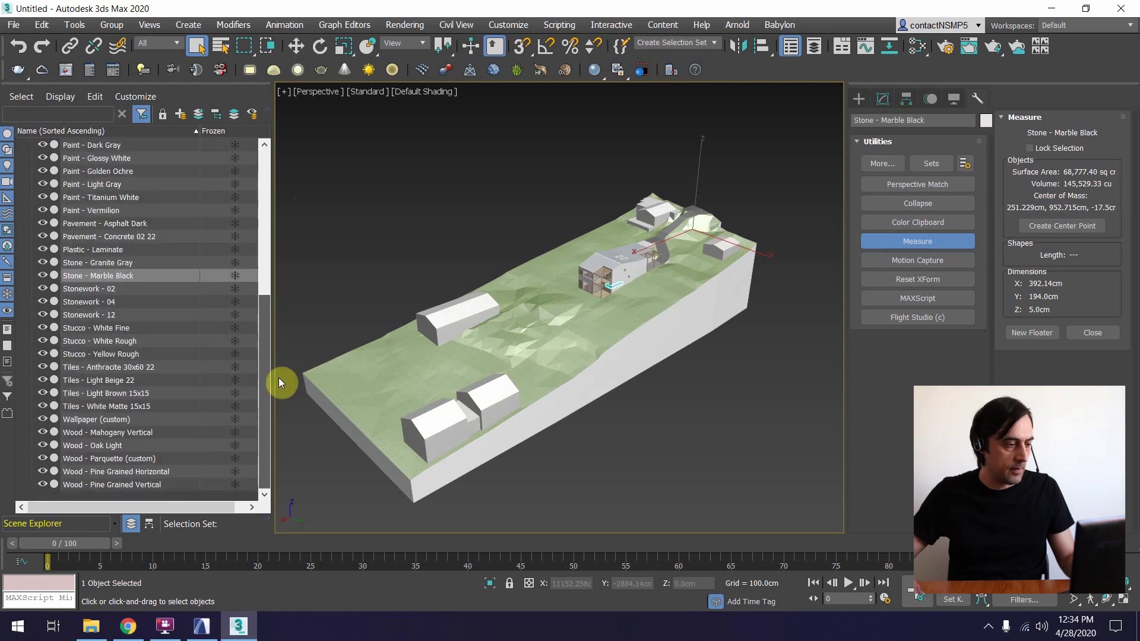
{"action": "left_click", "coordinate": [491, 235]}
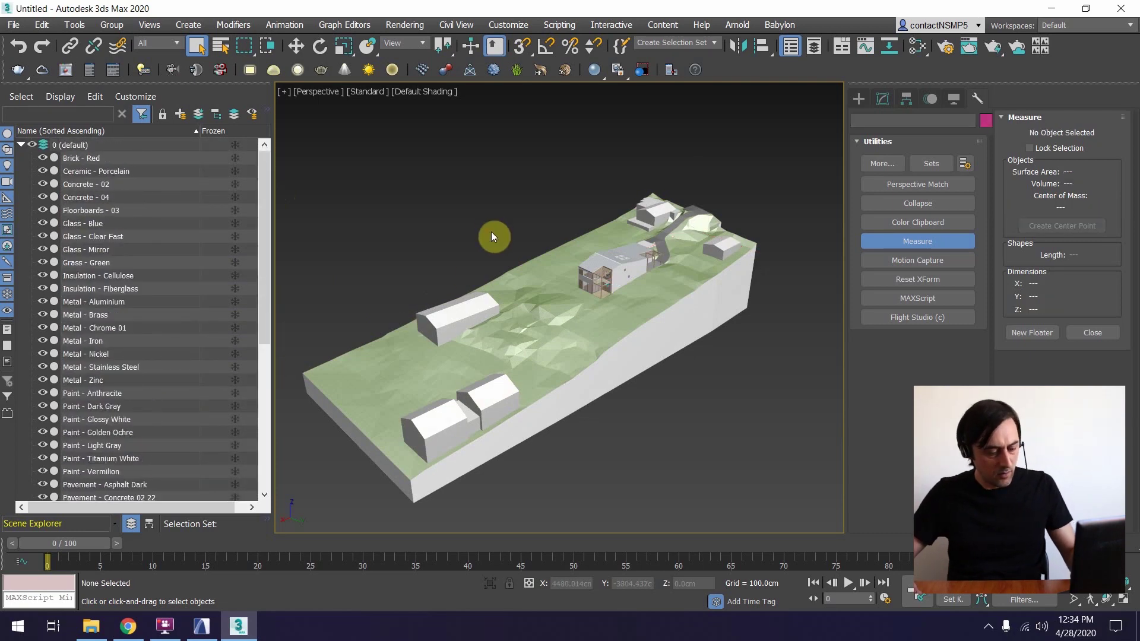
Step: Review the imported scene materials from the Material Editor's Material/Map Browser, then close the browser
{"action": "key", "text": "m"}
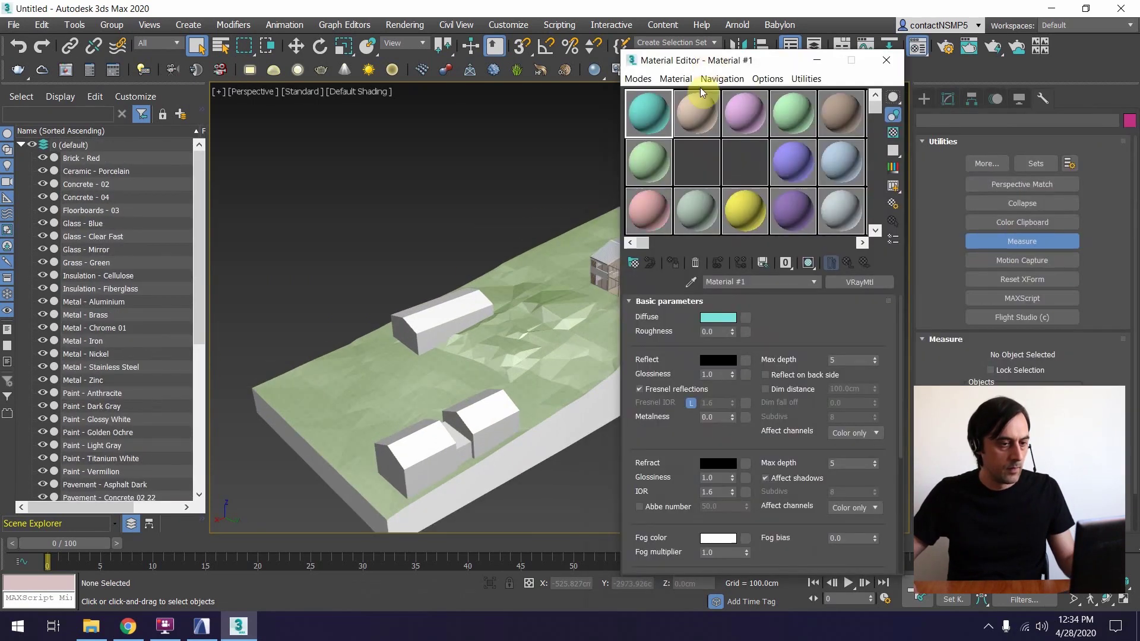
{"action": "left_click", "coordinate": [636, 262]}
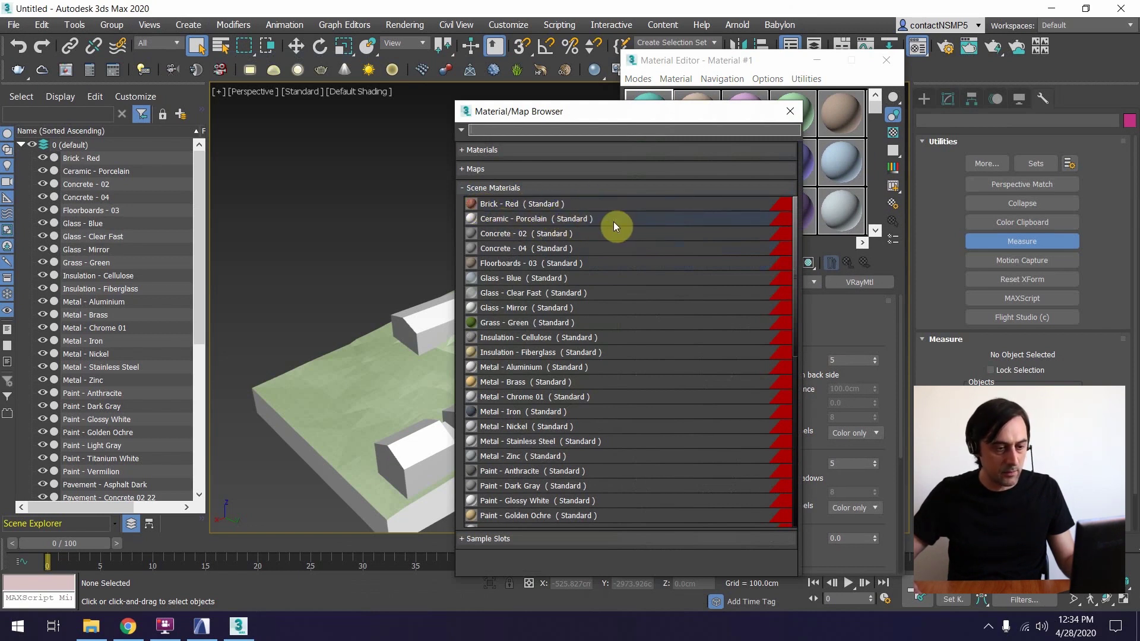
{"action": "scroll", "coordinate": [799, 213], "scroll_direction": "down", "scroll_amount": 5}
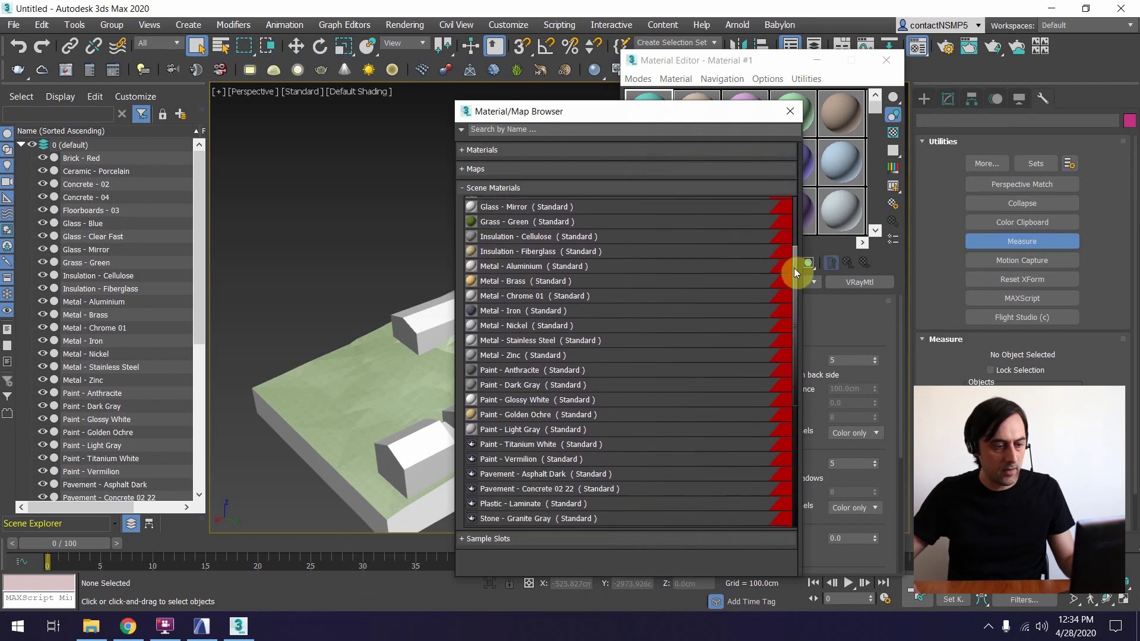
{"action": "scroll", "coordinate": [772, 226], "scroll_direction": "up", "scroll_amount": 5}
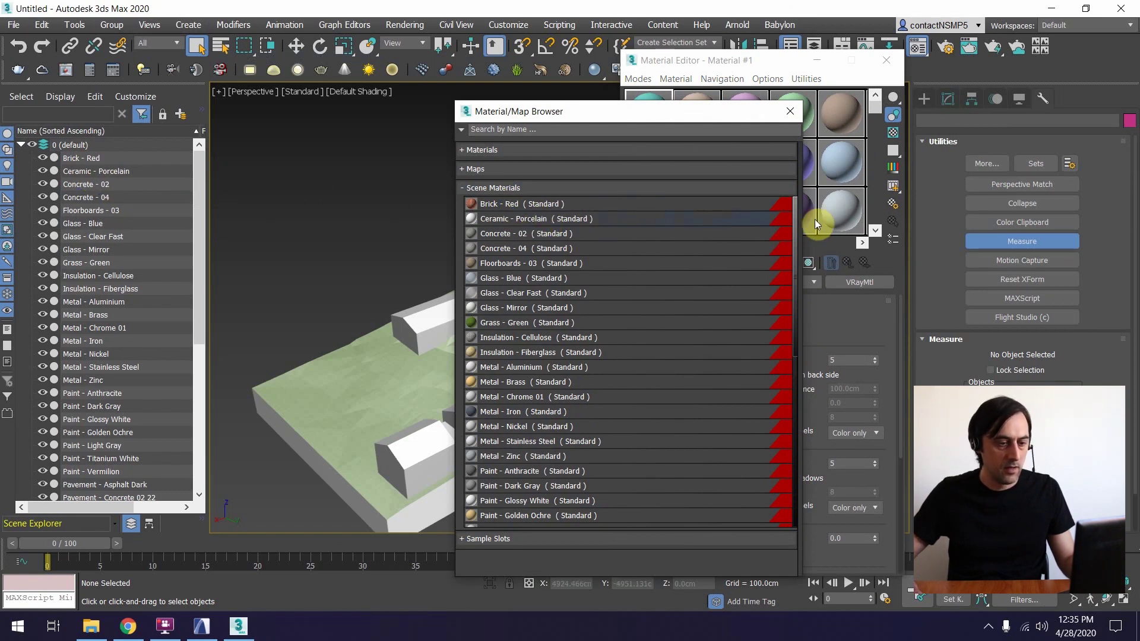
{"action": "left_click", "coordinate": [792, 233]}
{"action": "left_click_drag", "start_coordinate": [794, 215], "coordinate": [792, 190]}
{"action": "left_click", "coordinate": [792, 111]}
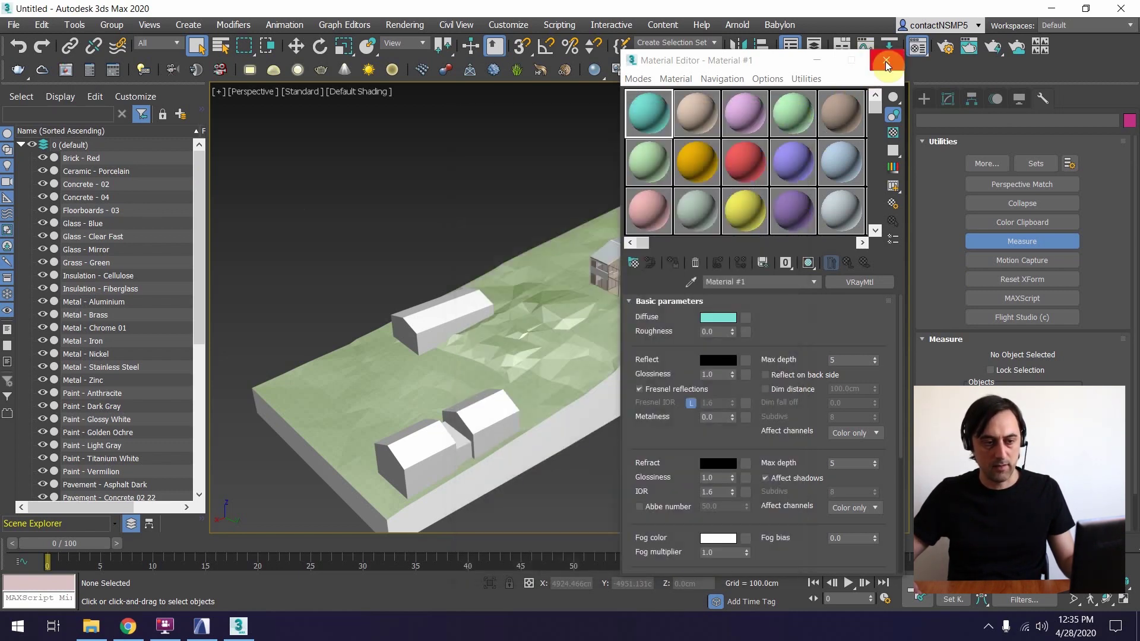
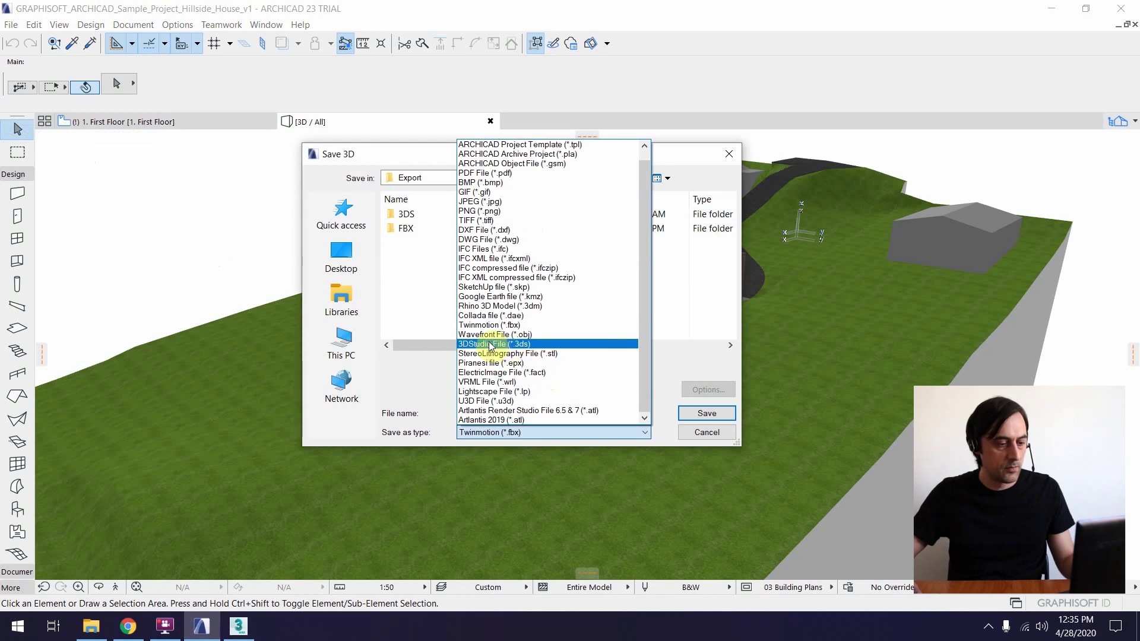
Step: In ARCHICAD, start saving the 3D view as a 3DStudio (.3ds) file and review the drawing unit setting in the export options
{"action": "left_click", "coordinate": [504, 344]}
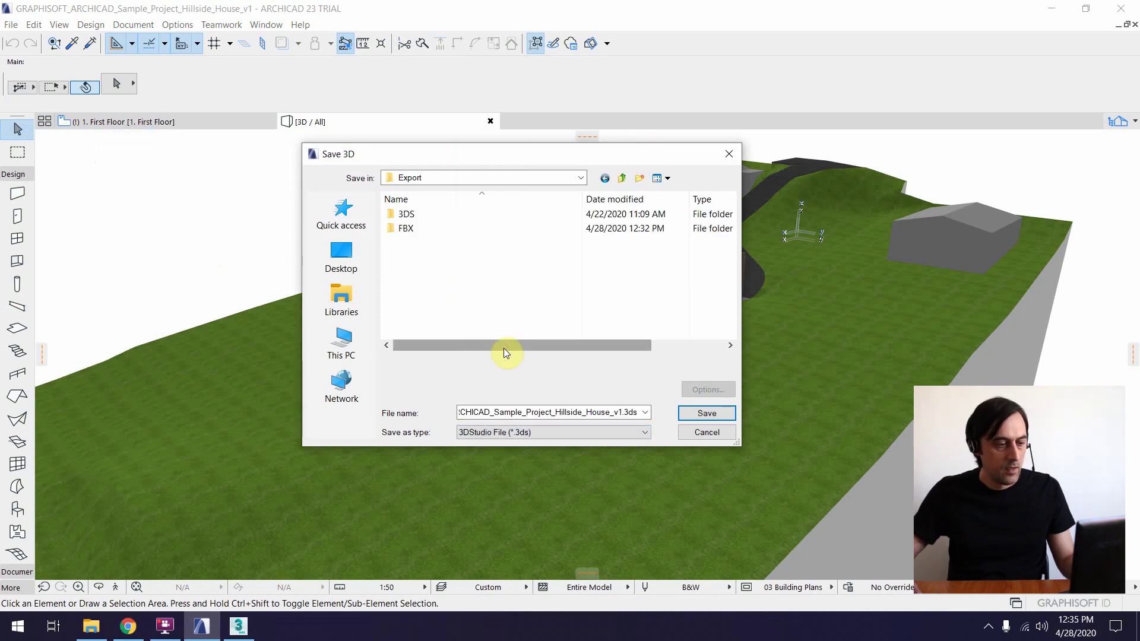
{"action": "left_click", "coordinate": [707, 414]}
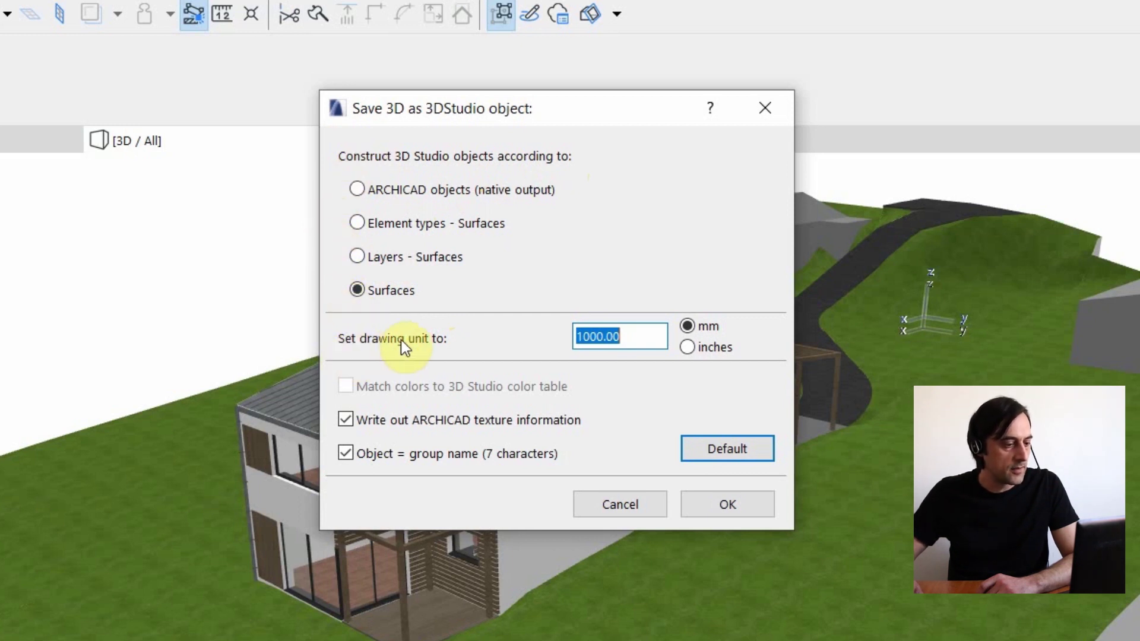
{"action": "left_click", "coordinate": [616, 342]}
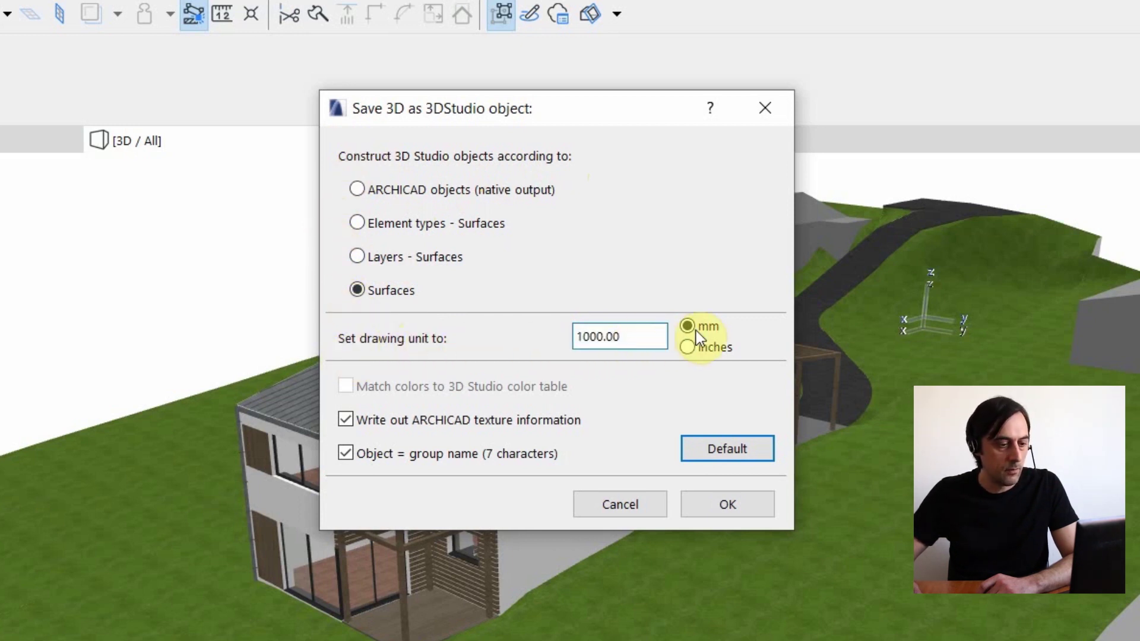
{"action": "left_click_drag", "start_coordinate": [659, 336], "coordinate": [509, 338]}
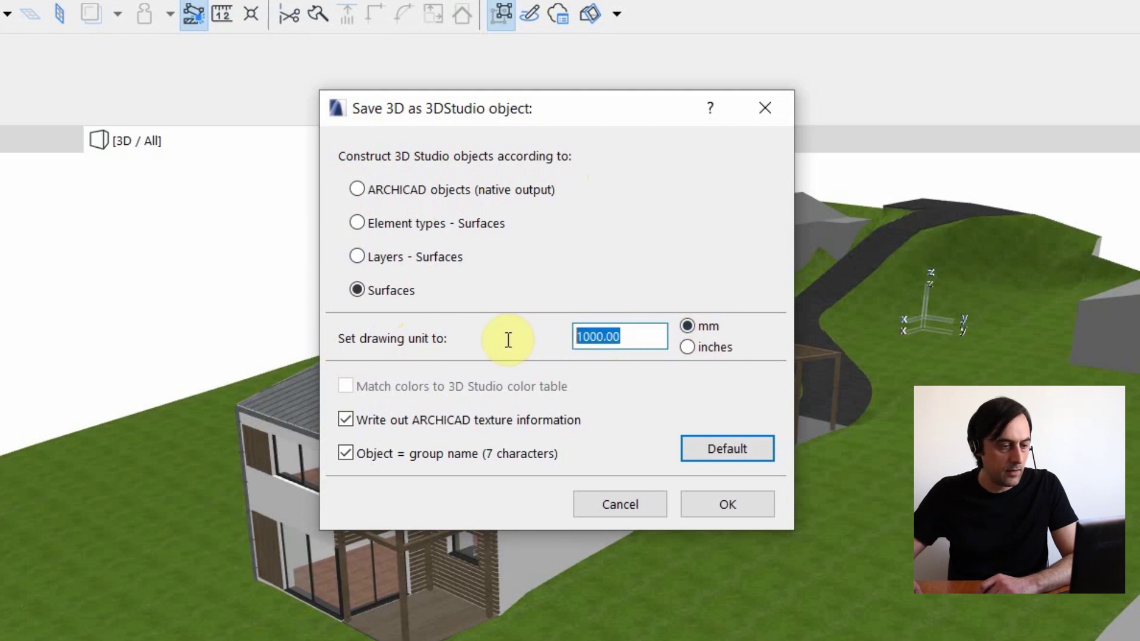
{"action": "left_click", "coordinate": [649, 330]}
{"action": "double_click", "coordinate": [645, 330]}
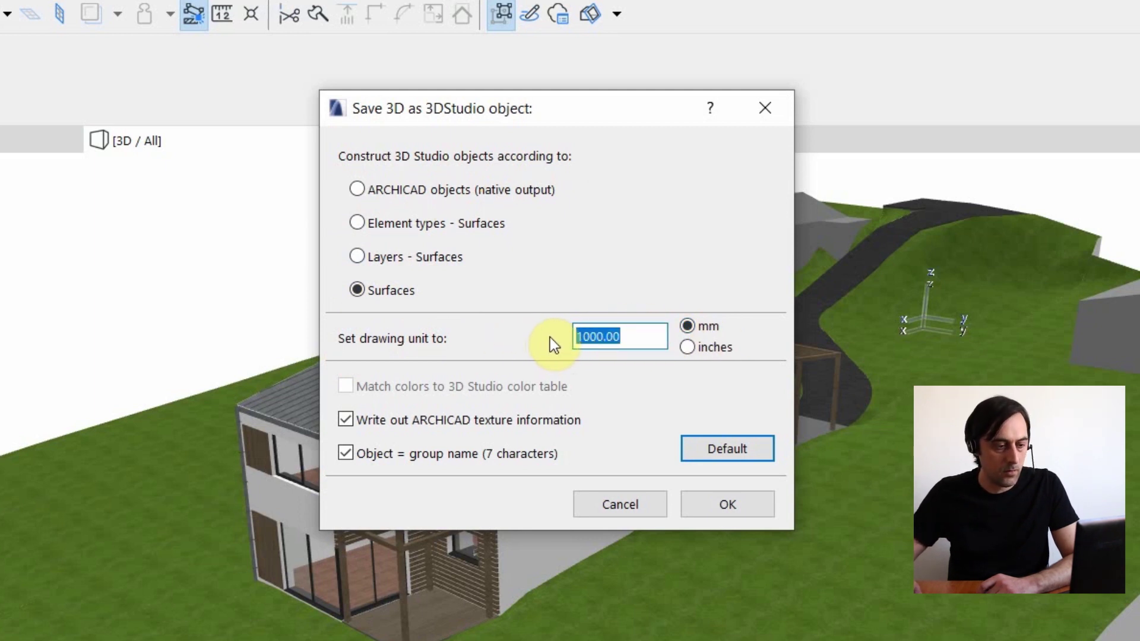
{"action": "left_click", "coordinate": [645, 337]}
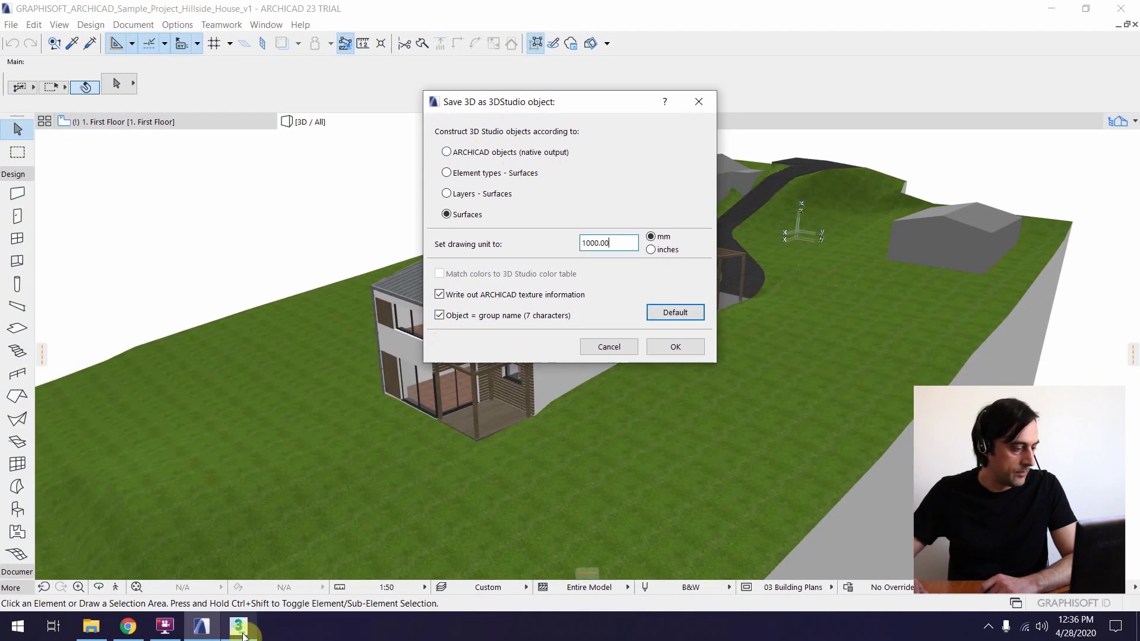
Step: Switch to 3ds Max, start a file import and open the 3DS subfolder of the Export folder
{"action": "left_click", "coordinate": [243, 634]}
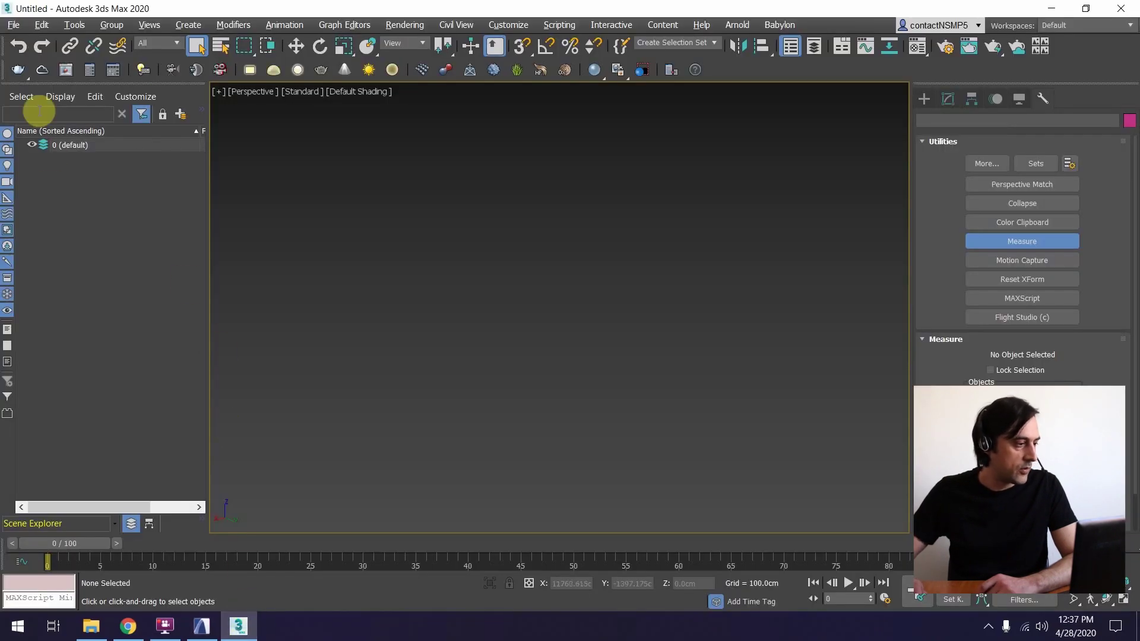
{"action": "left_click", "coordinate": [13, 25]}
{"action": "mouse_move", "coordinate": [48, 214]}
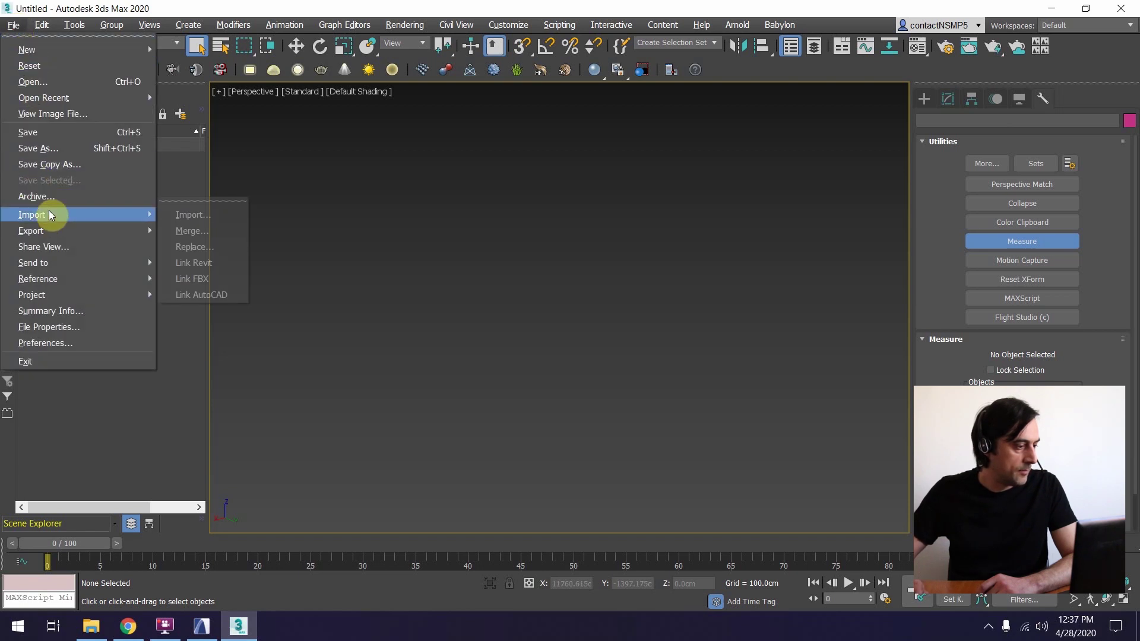
{"action": "left_click", "coordinate": [207, 219]}
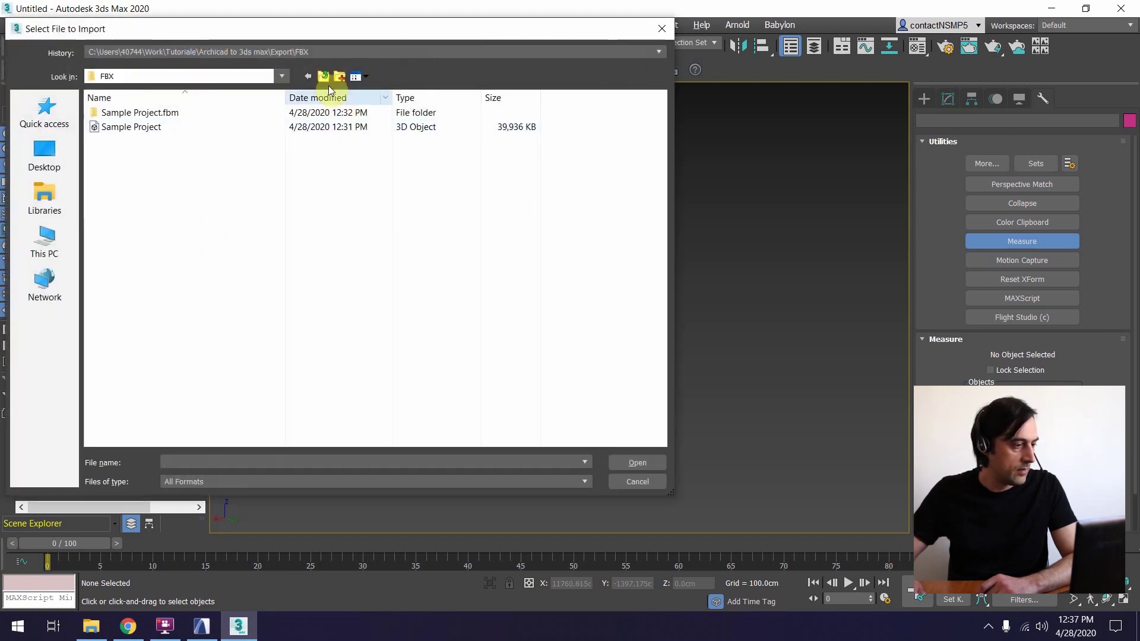
{"action": "left_click", "coordinate": [322, 77]}
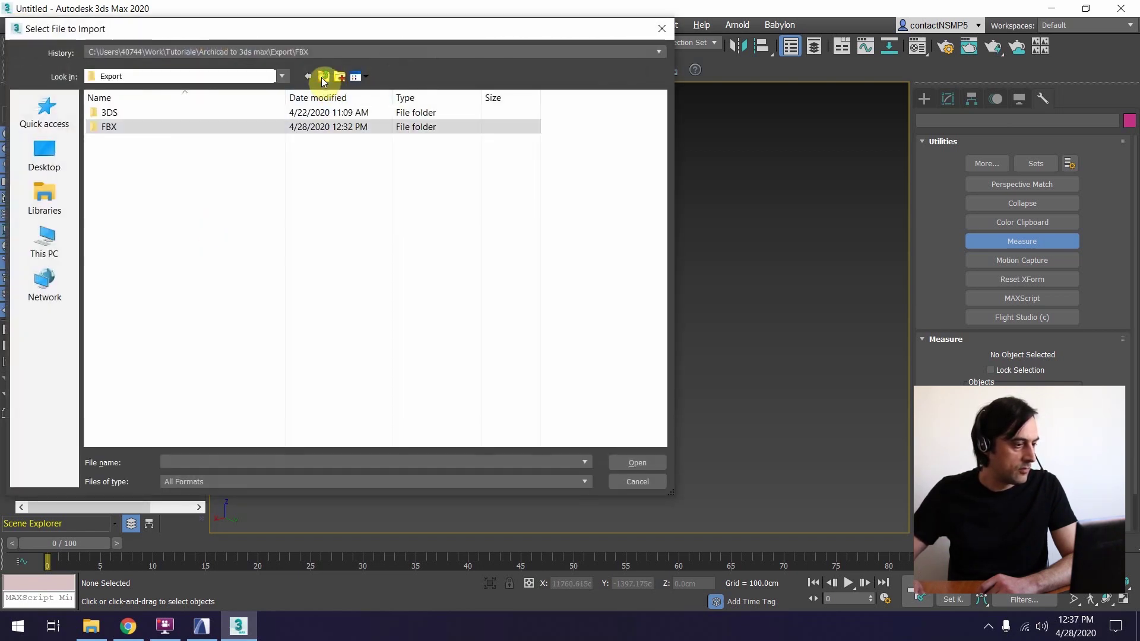
{"action": "double_click", "coordinate": [155, 114]}
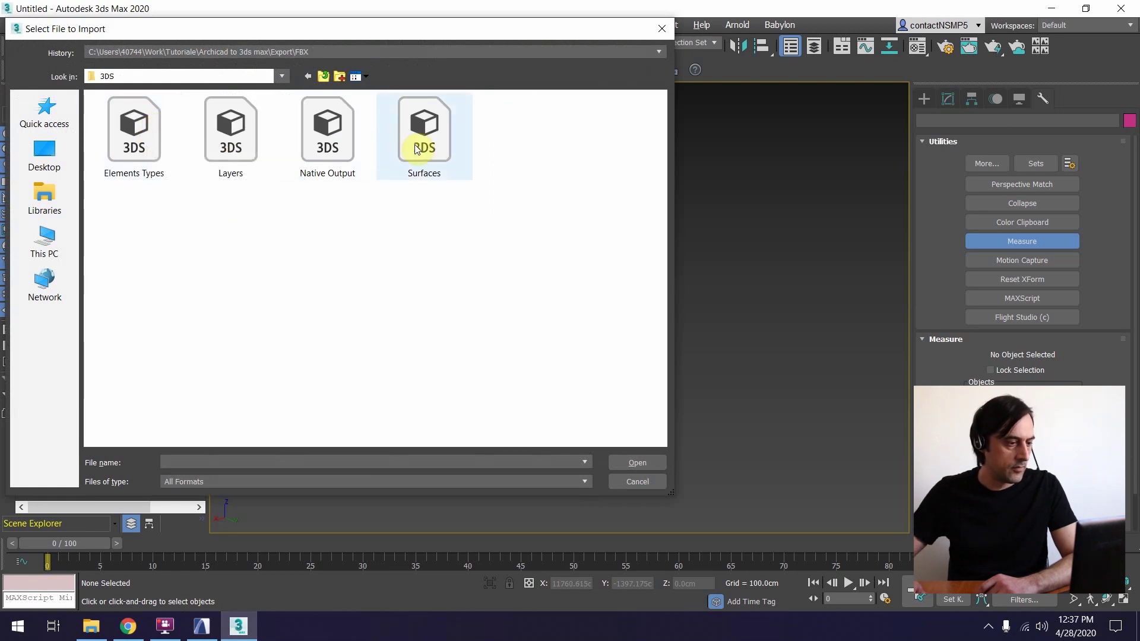
Step: Review the files in the Export folder's 3DS subfolder in File Explorer, then switch to ARCHICAD to check the 3DStudio object export options
{"action": "left_click", "coordinate": [91, 626]}
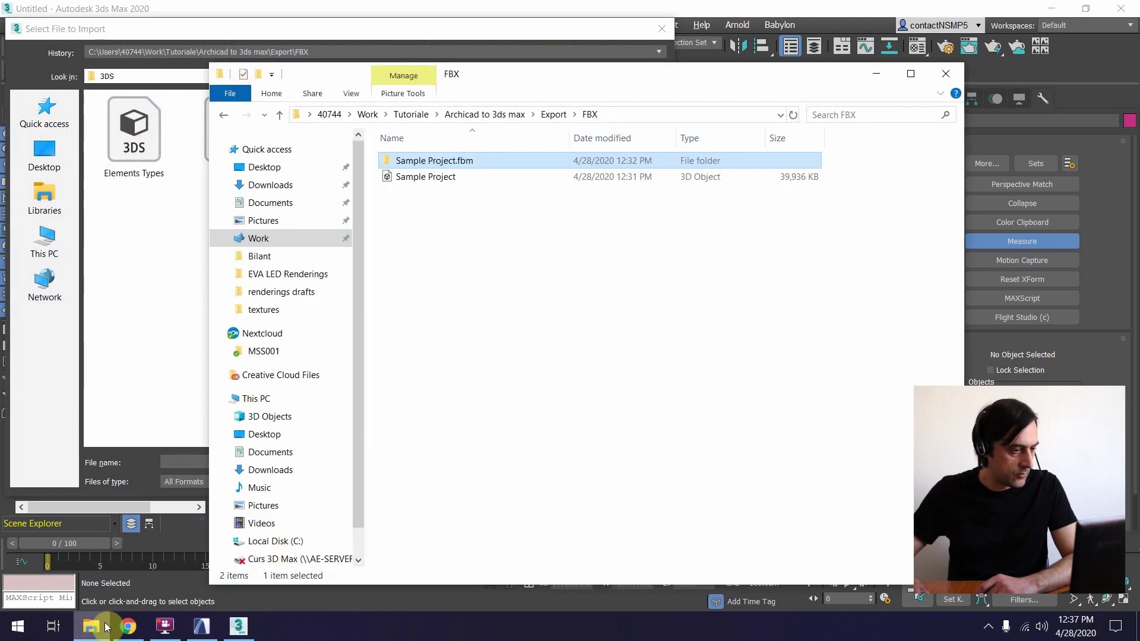
{"action": "left_click", "coordinate": [552, 114]}
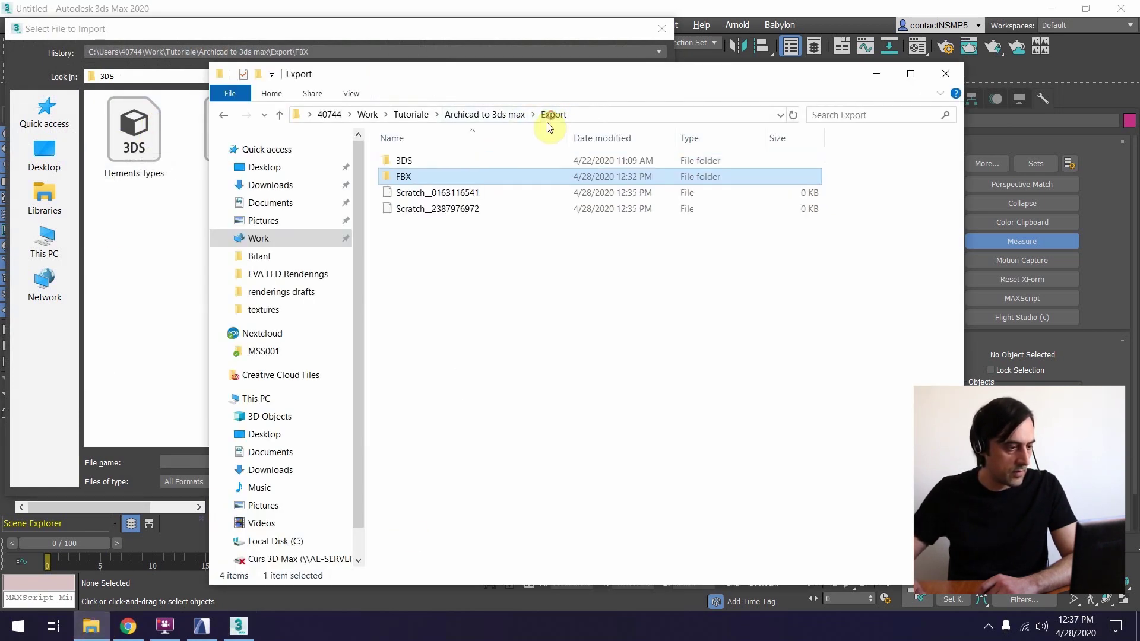
{"action": "double_click", "coordinate": [437, 161]}
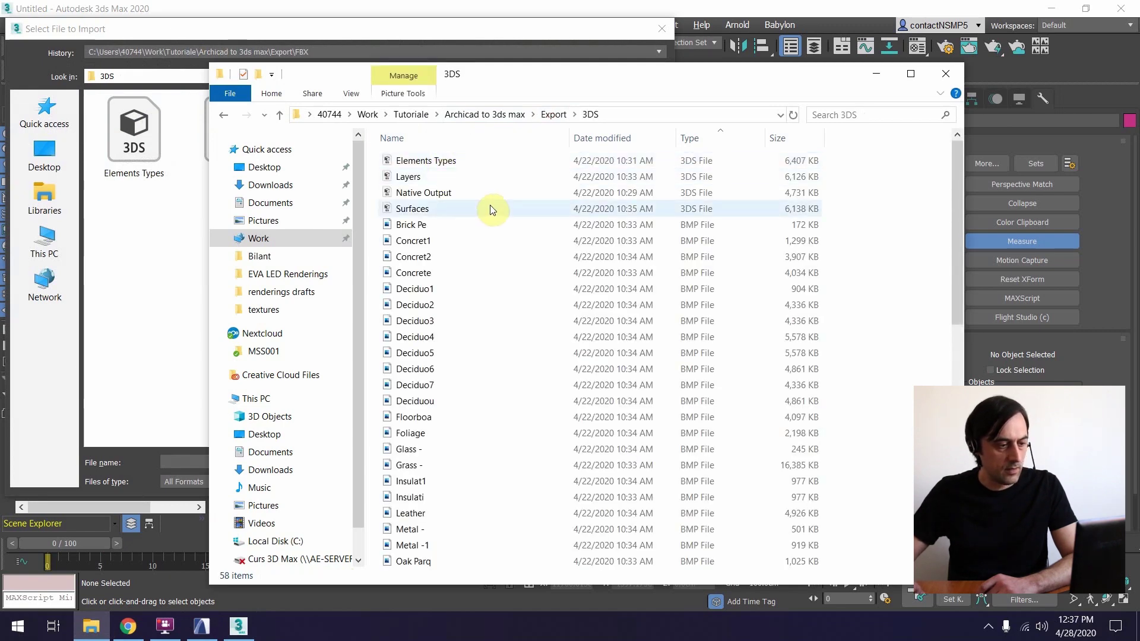
{"action": "mouse_move", "coordinate": [960, 158]}
{"action": "left_mouse_down"}
{"action": "mouse_move", "coordinate": [974, 374]}
{"action": "mouse_move", "coordinate": [977, 147]}
{"action": "left_mouse_up"}
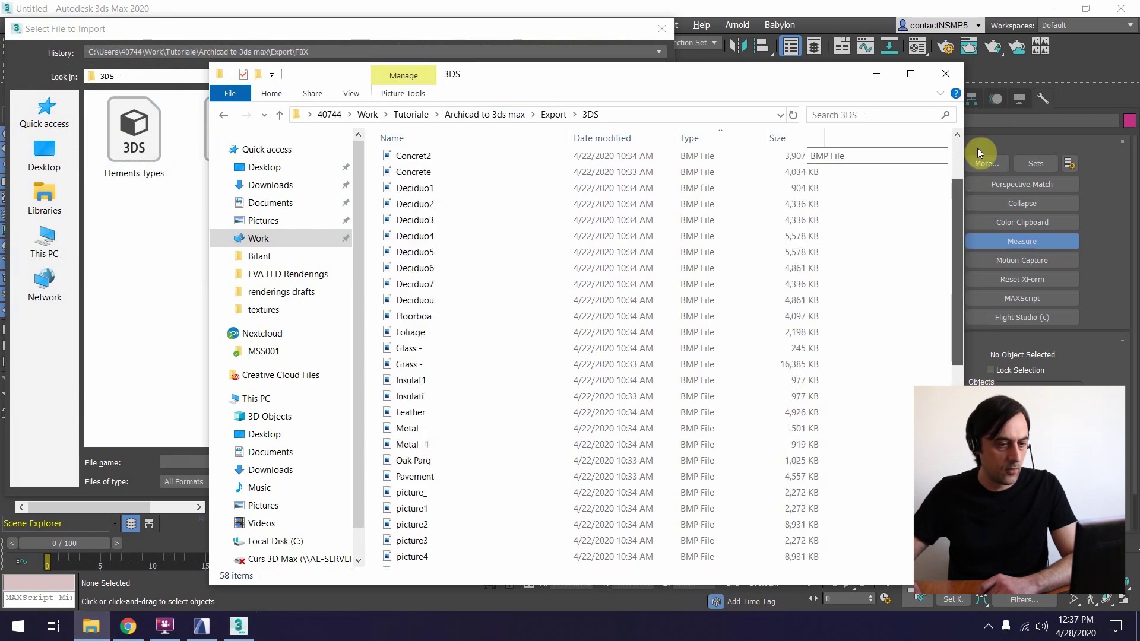
{"action": "left_click", "coordinate": [201, 626]}
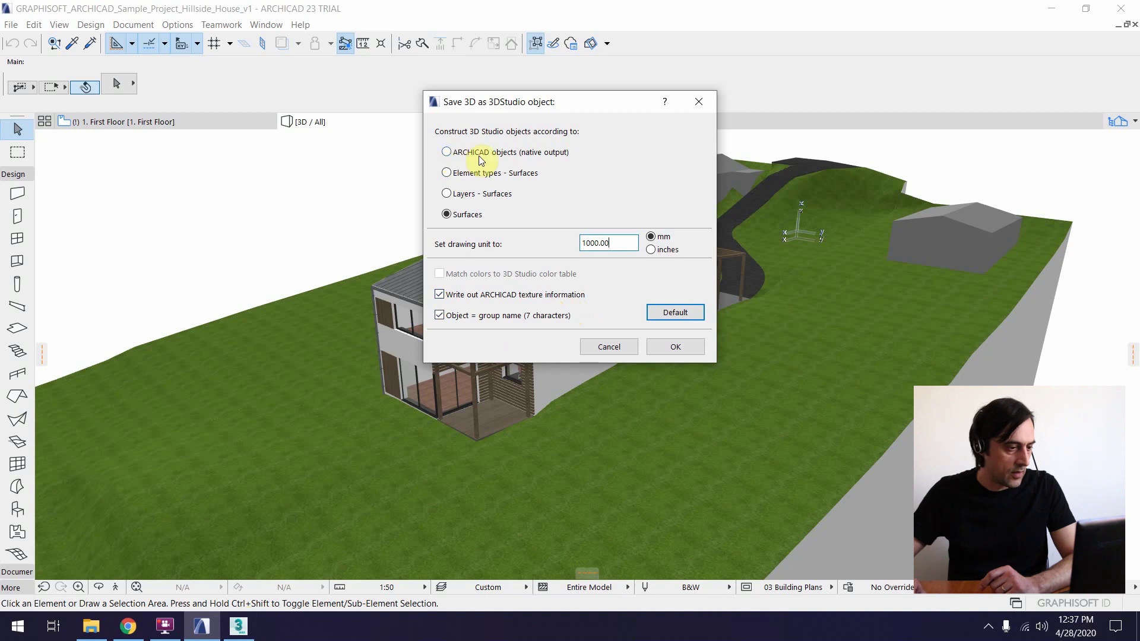
Step: Switch to 3ds Max and import Native Output, merging it with the current scene with units converted and the animation length left unmatched
{"action": "left_click", "coordinate": [238, 627]}
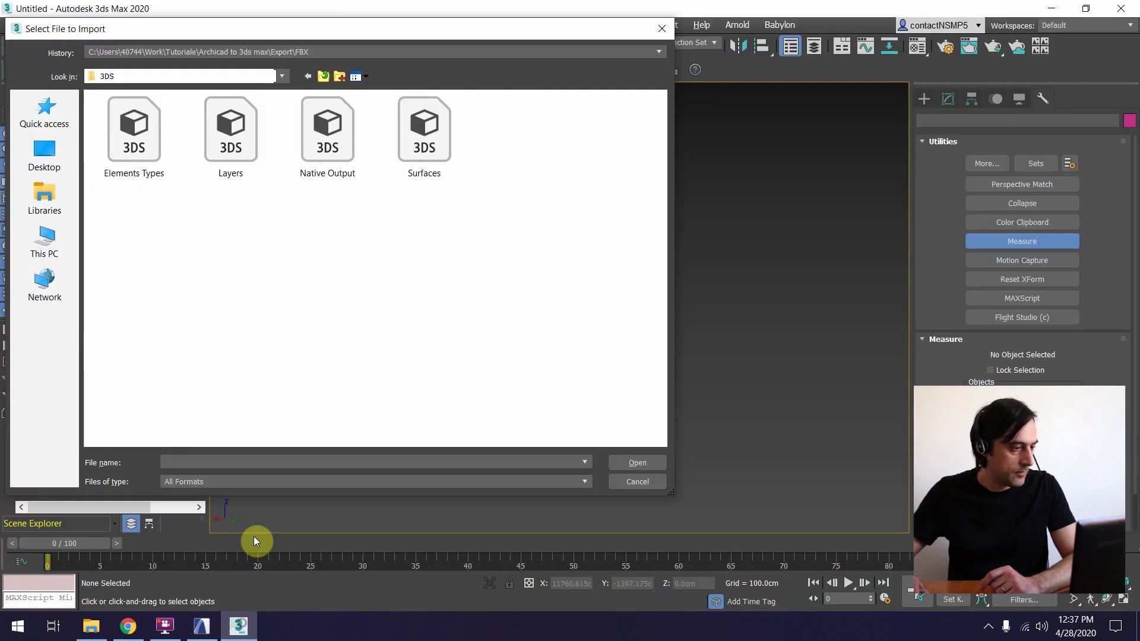
{"action": "left_click", "coordinate": [323, 142]}
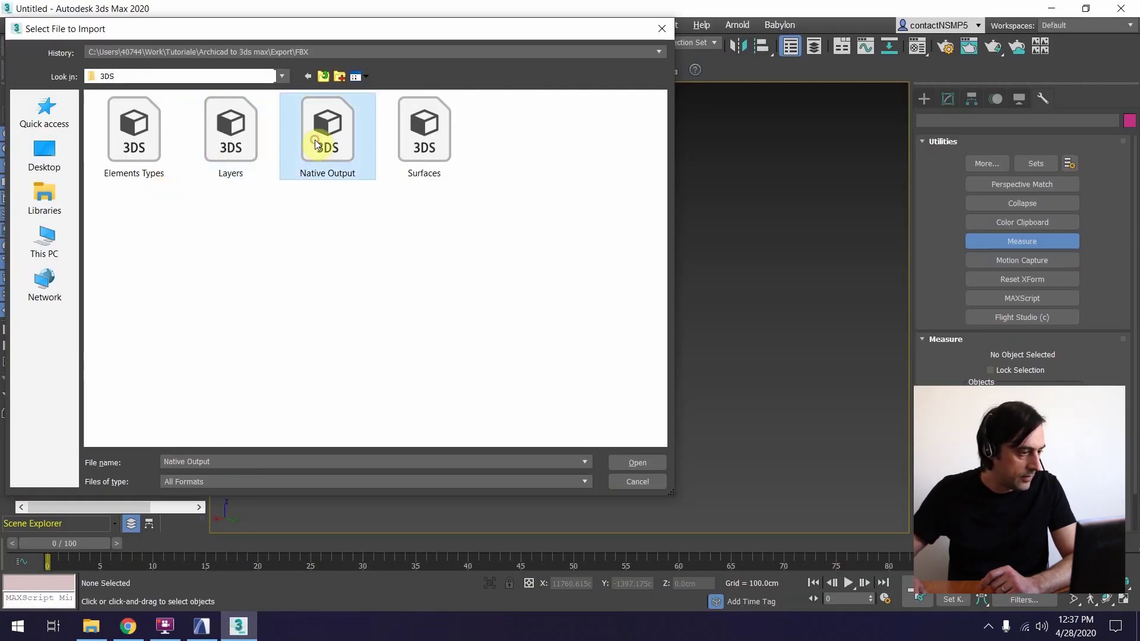
{"action": "left_click", "coordinate": [630, 461]}
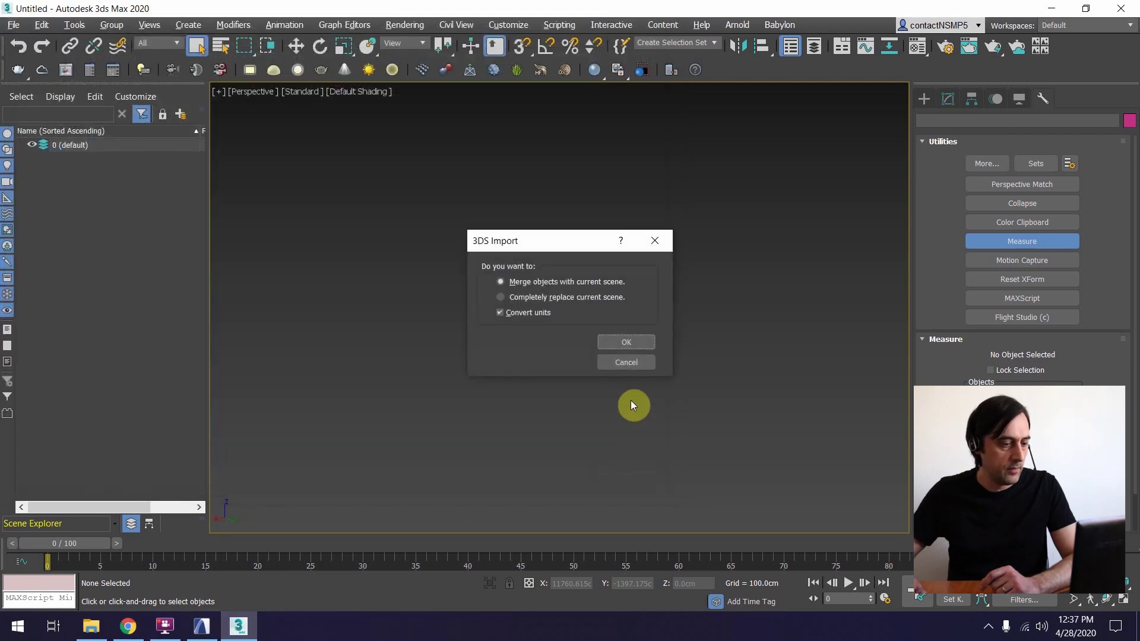
{"action": "left_click", "coordinate": [623, 340]}
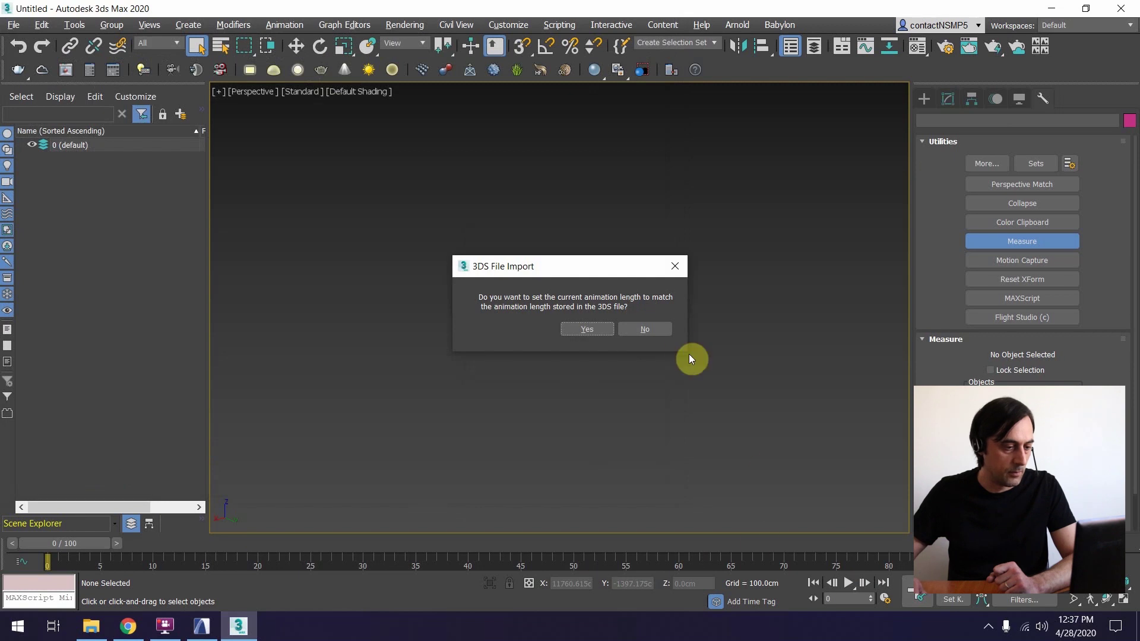
{"action": "left_click", "coordinate": [661, 331]}
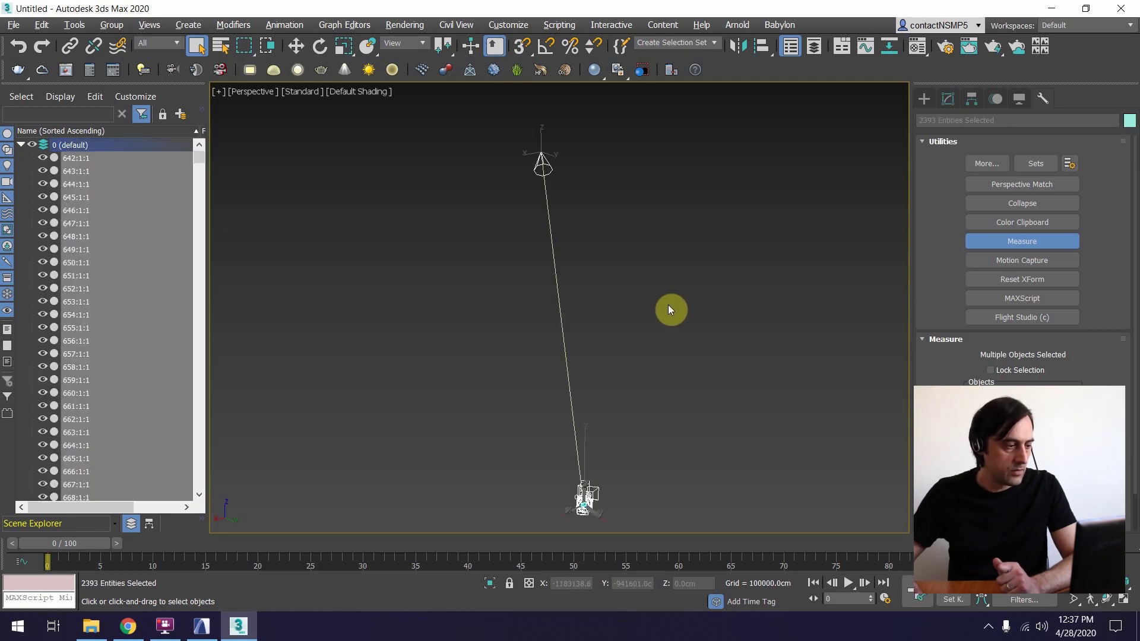
Step: Delete the imported Sun light and the Cam_0 camera from the scene
{"action": "left_click", "coordinate": [662, 306]}
{"action": "middle_click_drag", "start_coordinate": [684, 319], "coordinate": [622, 313], "text": "alt"}
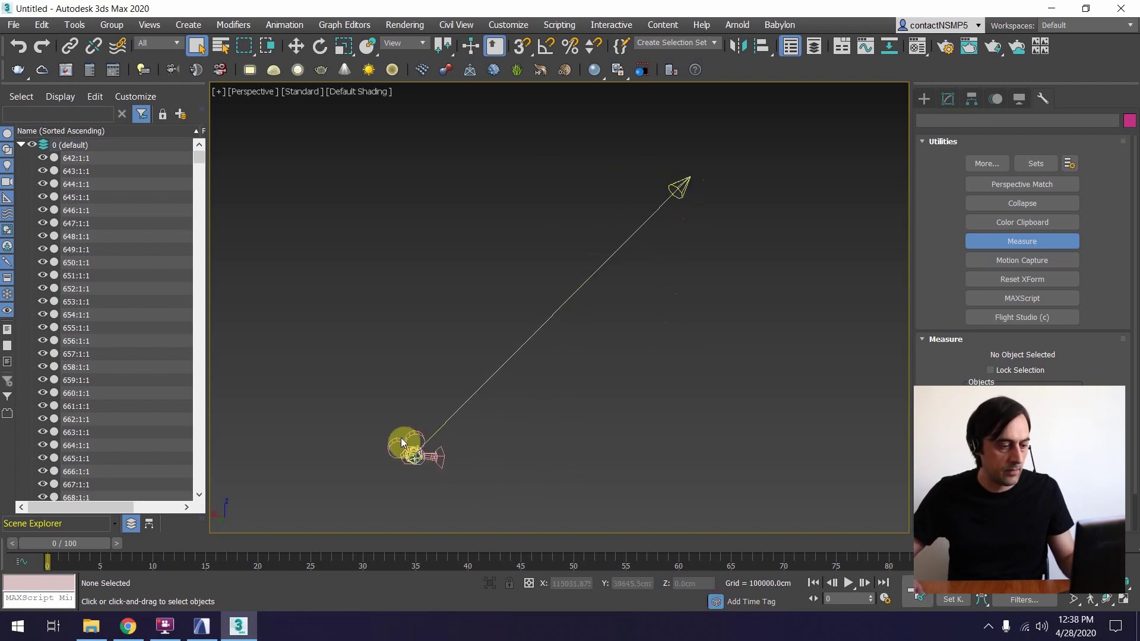
{"action": "left_click", "coordinate": [677, 190]}
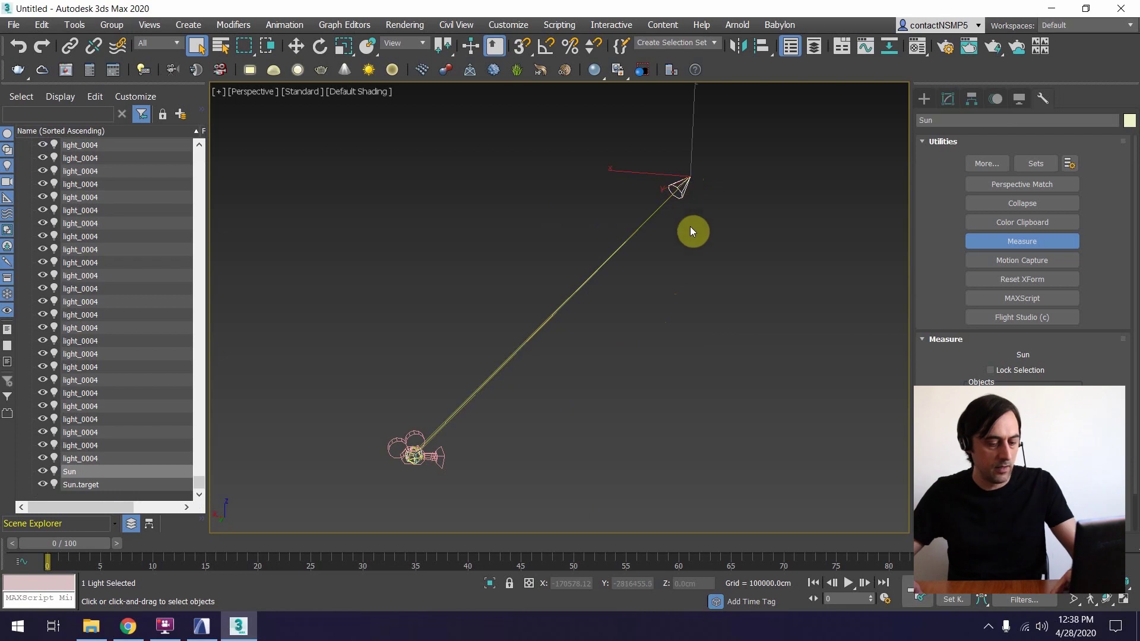
{"action": "key", "text": "Delete"}
{"action": "left_click", "coordinate": [417, 452]}
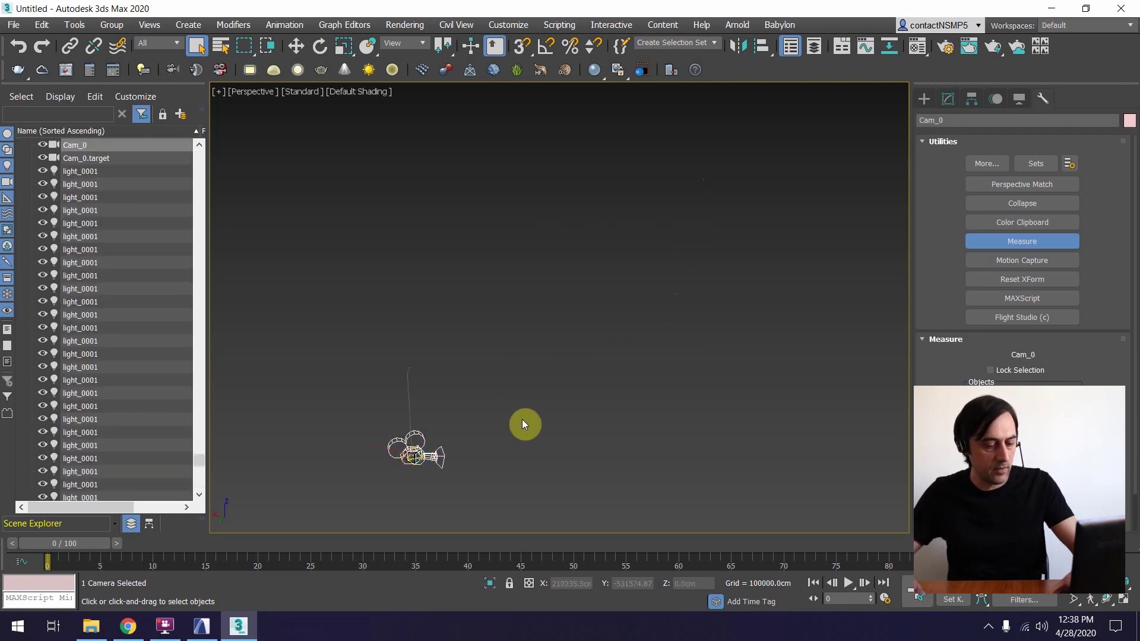
{"action": "key", "text": "Delete"}
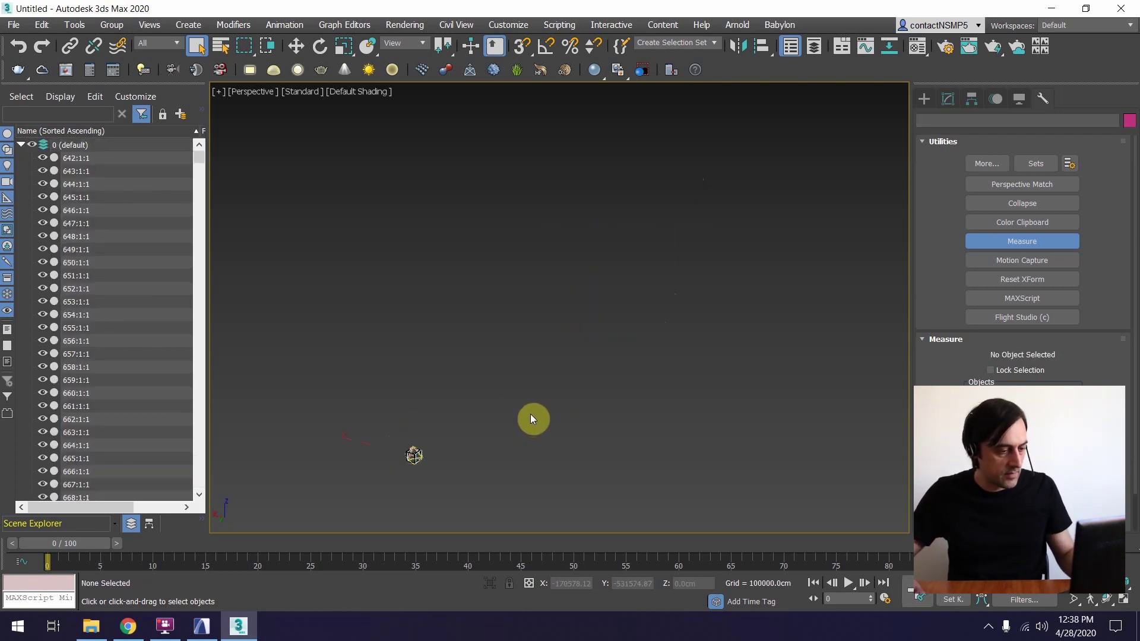
Step: Measure two adjoining side wall pieces of the house together, then briefly compare with the 3DStudio export options in ARCHICAD
{"action": "key", "text": "z"}
{"action": "scroll", "coordinate": [559, 319], "scroll_direction": "up", "scroll_amount": 10}
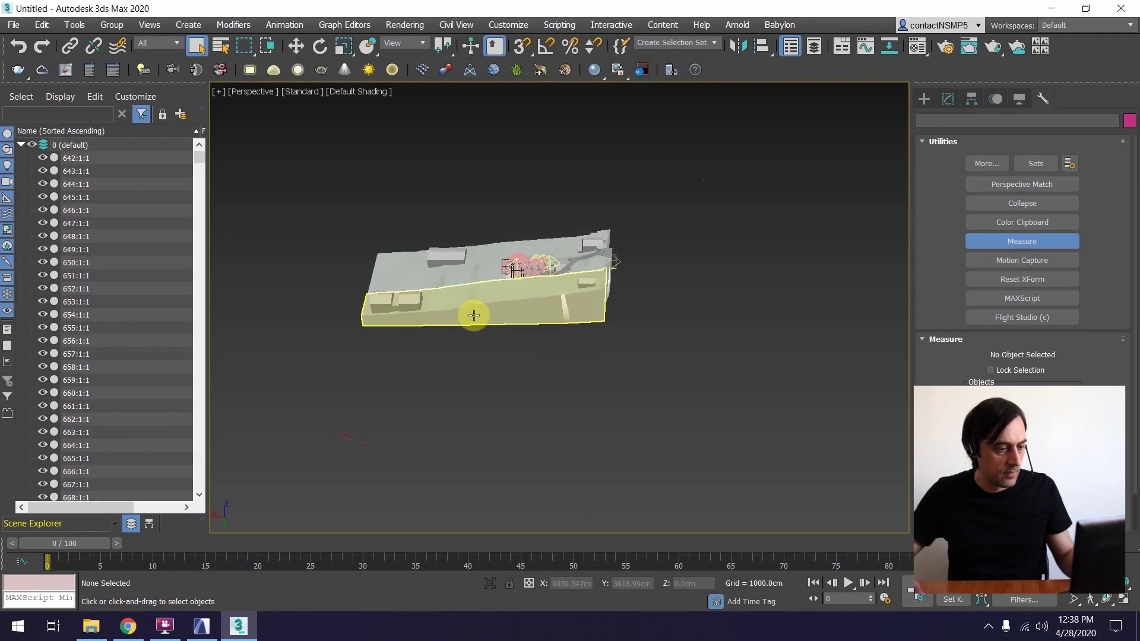
{"action": "middle_click_drag", "start_coordinate": [549, 307], "coordinate": [618, 297], "text": "alt"}
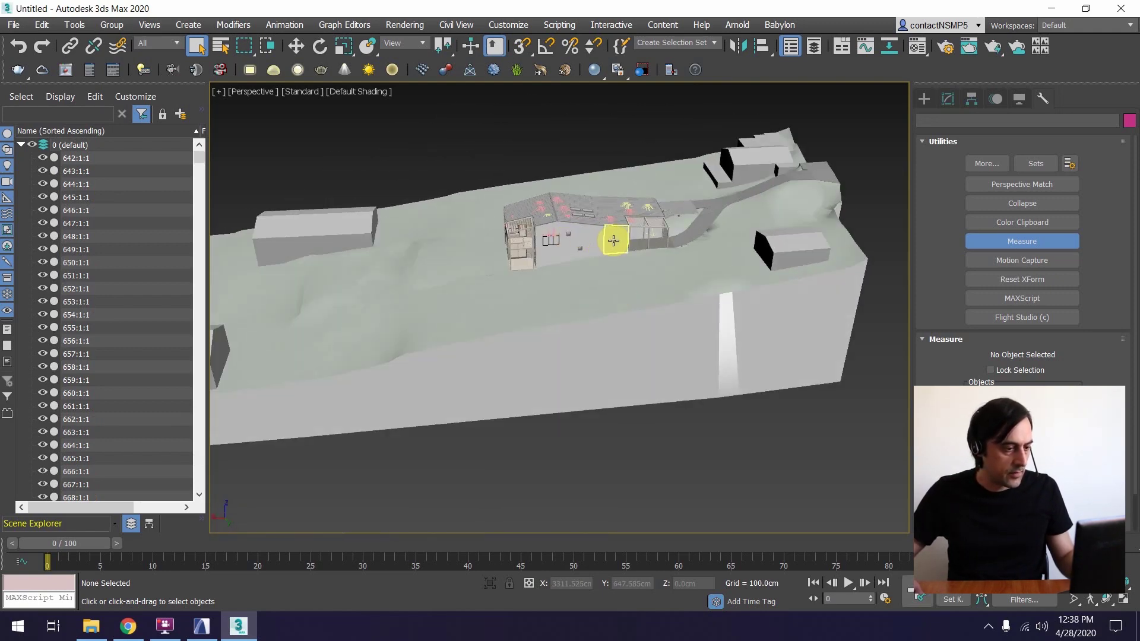
{"action": "left_click", "coordinate": [573, 250]}
{"action": "scroll", "coordinate": [545, 259], "scroll_direction": "up", "scroll_amount": 4}
{"action": "left_click", "coordinate": [537, 221], "text": "ctrl"}
{"action": "middle_click_drag", "start_coordinate": [542, 229], "coordinate": [542, 204], "text": "alt"}
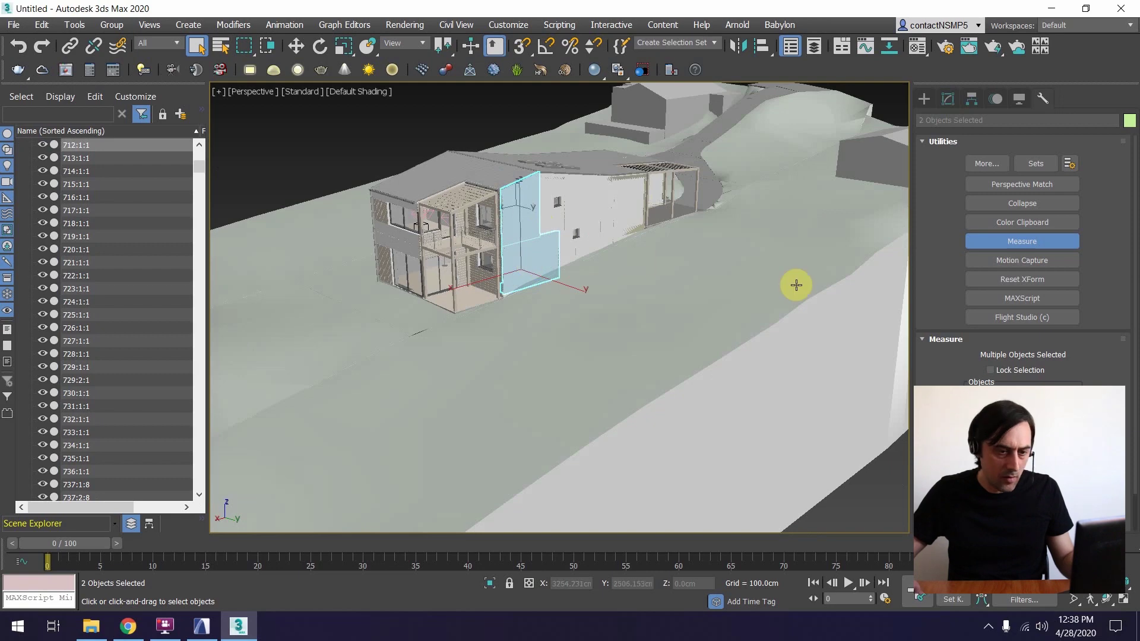
{"action": "scroll", "coordinate": [1022, 267], "scroll_direction": "down", "scroll_amount": 2}
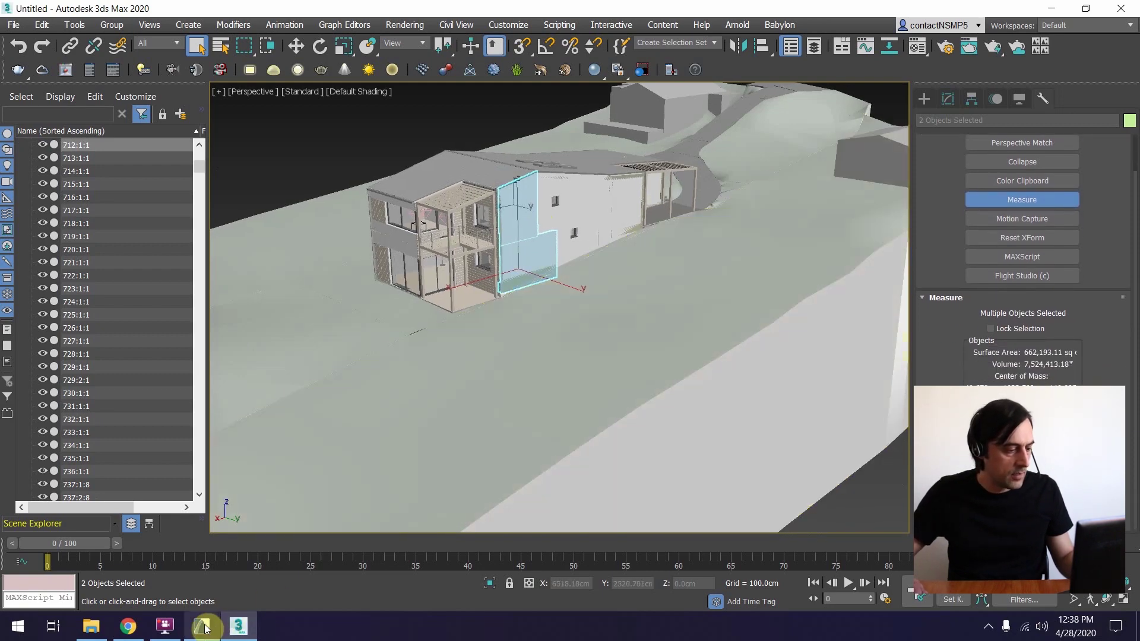
{"action": "key", "text": "alt+Tab"}
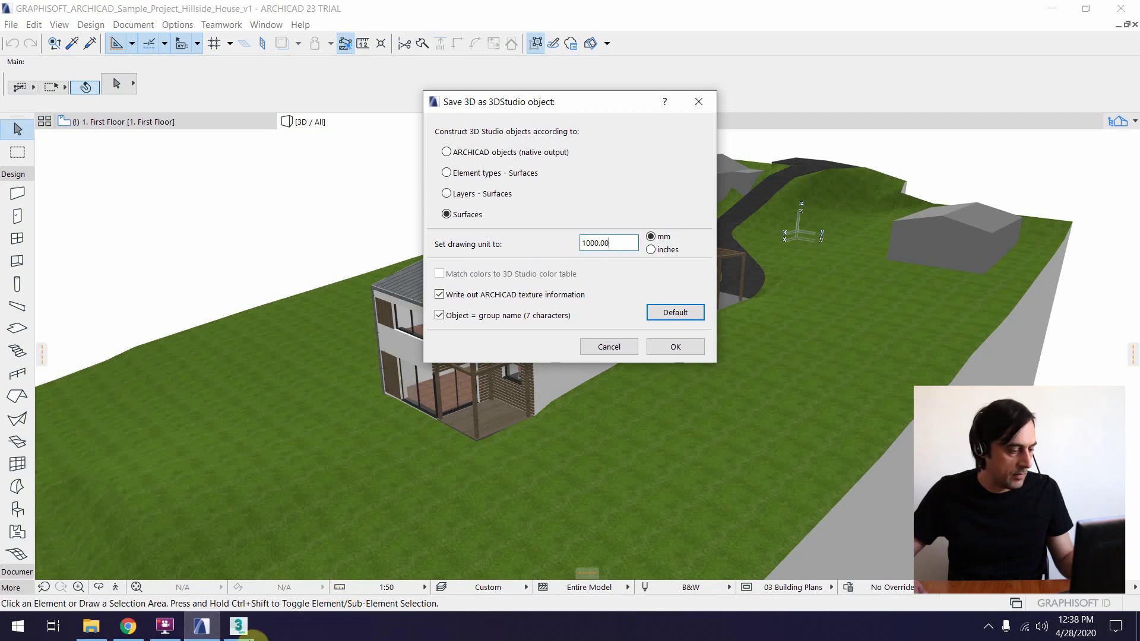
{"action": "left_click", "coordinate": [238, 626]}
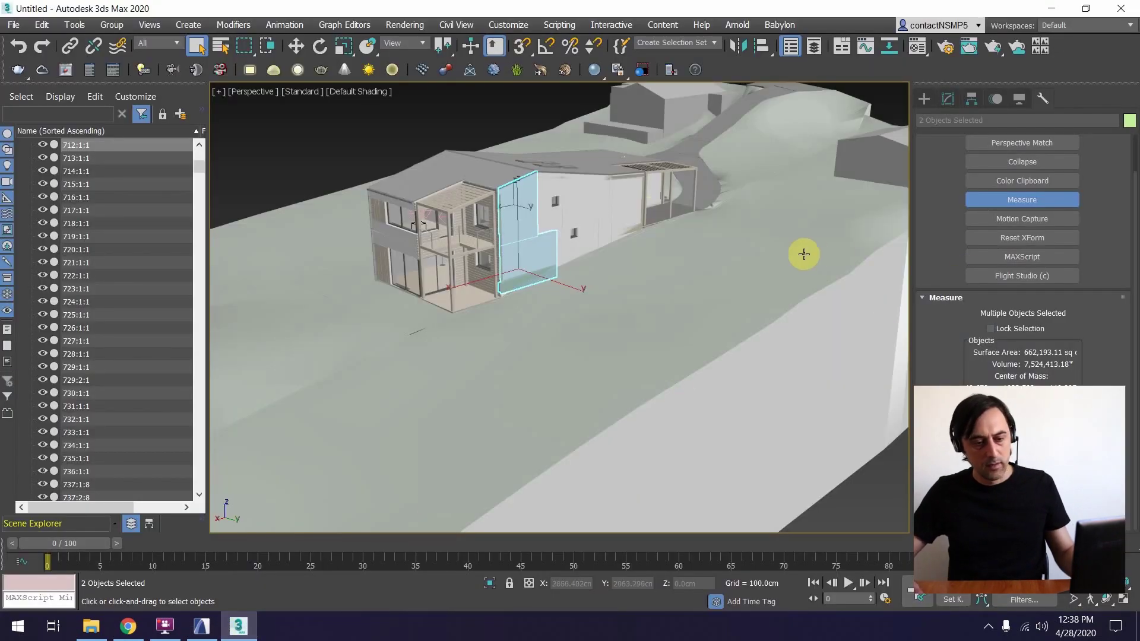
Step: Examine what the numbered scene objects between 642:1:1 and 666:1:1 represent by selecting several of them one by one
{"action": "scroll", "coordinate": [692, 297], "scroll_direction": "down", "scroll_amount": 4}
{"action": "middle_click_drag", "start_coordinate": [692, 298], "coordinate": [620, 278], "text": "alt"}
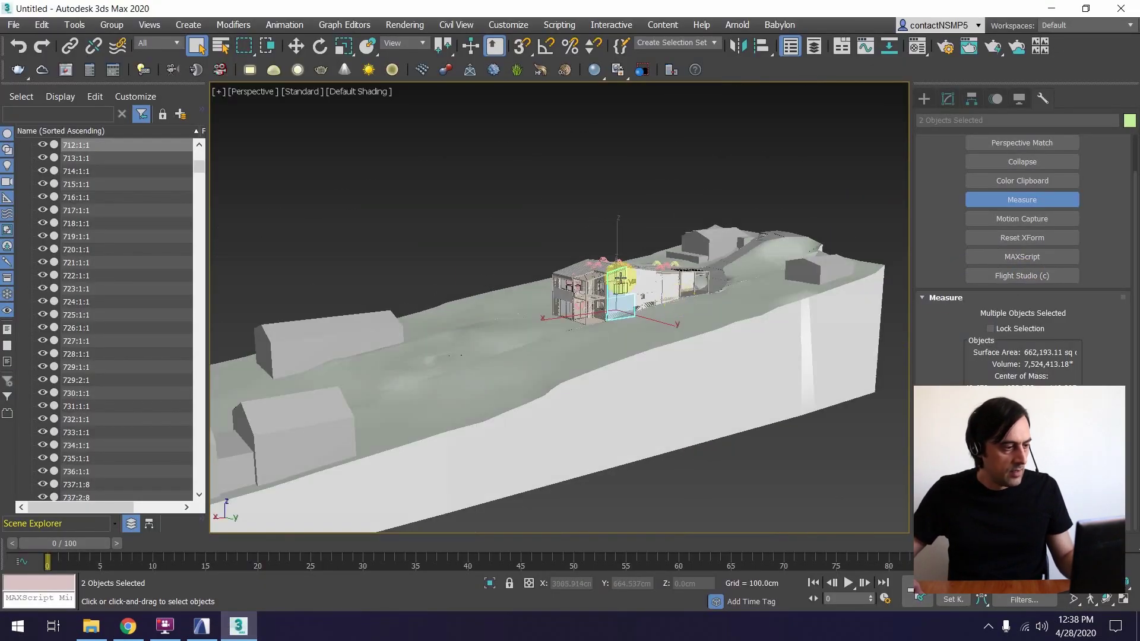
{"action": "left_click_drag", "start_coordinate": [201, 173], "coordinate": [201, 155]}
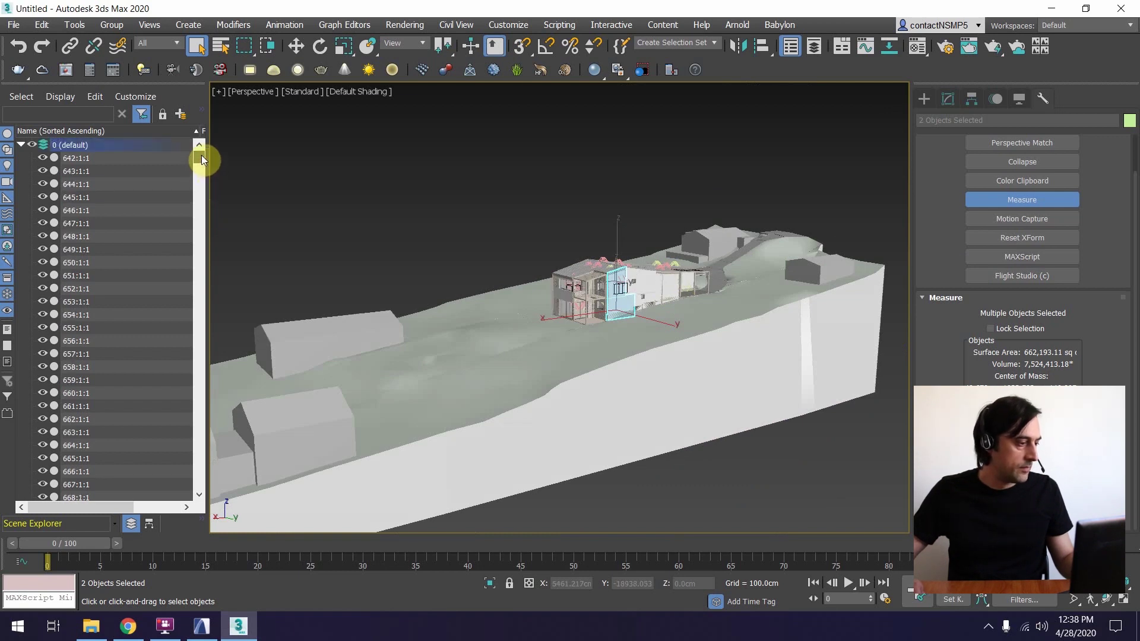
{"action": "left_click", "coordinate": [116, 160]}
{"action": "left_click", "coordinate": [108, 171]}
{"action": "left_click", "coordinate": [102, 182]}
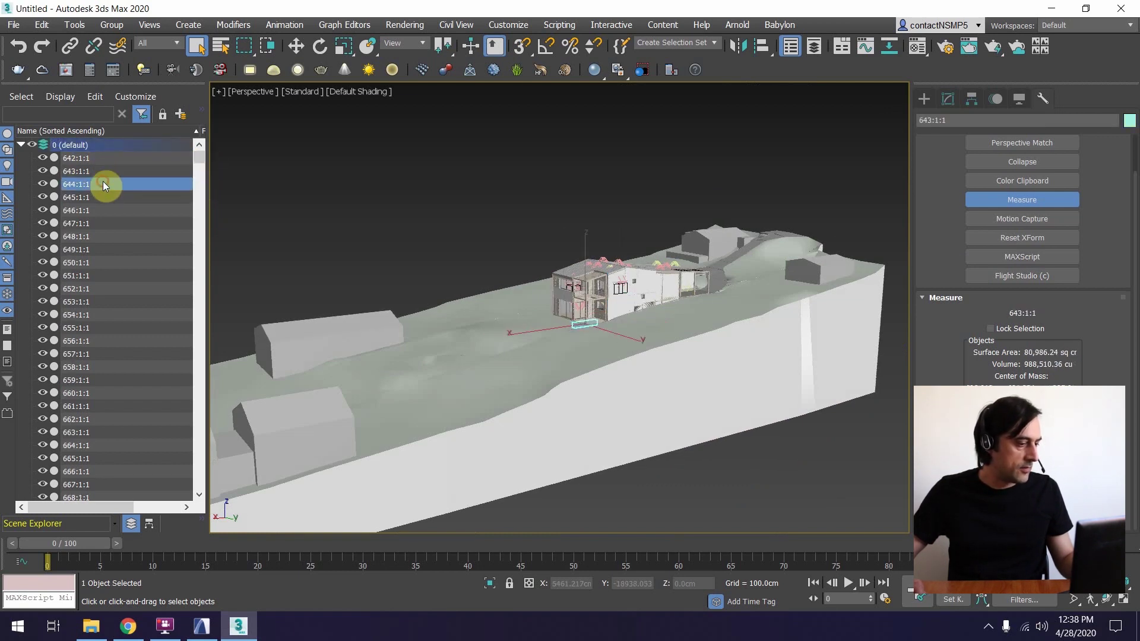
{"action": "left_click", "coordinate": [102, 202]}
{"action": "left_click", "coordinate": [92, 236]}
{"action": "left_click", "coordinate": [88, 262]}
{"action": "left_click", "coordinate": [87, 289]}
{"action": "left_click", "coordinate": [86, 340]}
{"action": "scroll", "coordinate": [110, 364], "scroll_direction": "down", "scroll_amount": 3}
{"action": "left_click", "coordinate": [97, 355]}
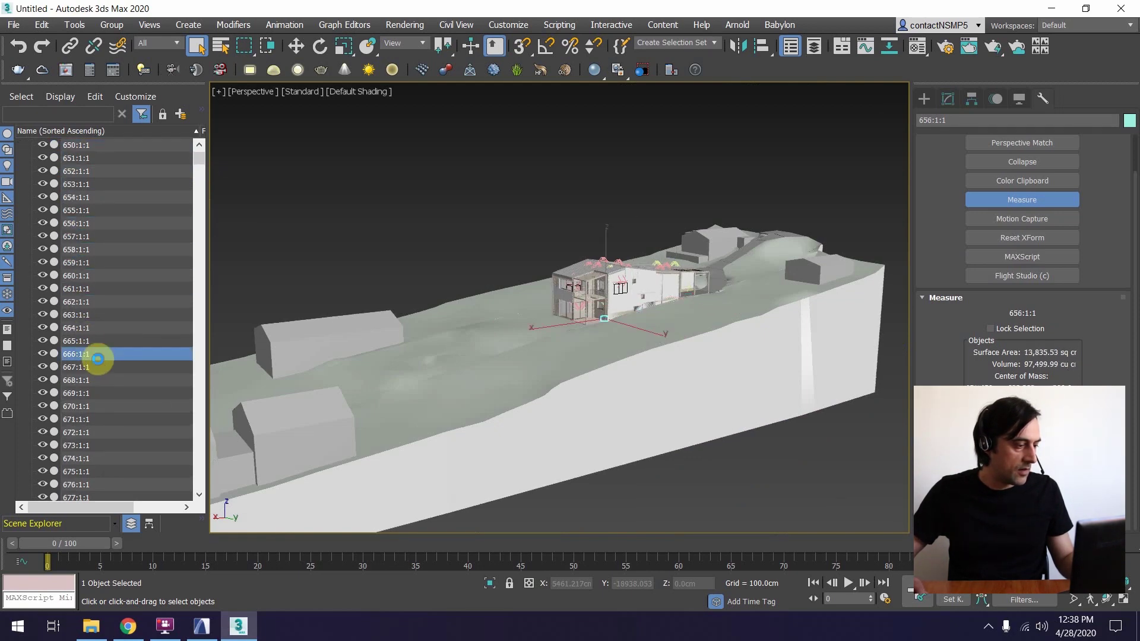
{"action": "scroll", "coordinate": [95, 369], "scroll_direction": "down", "scroll_amount": 3}
Step: Examine how the house roof is built by selecting neighbouring roof strips one after another
{"action": "scroll", "coordinate": [607, 340], "scroll_direction": "up", "scroll_amount": 12}
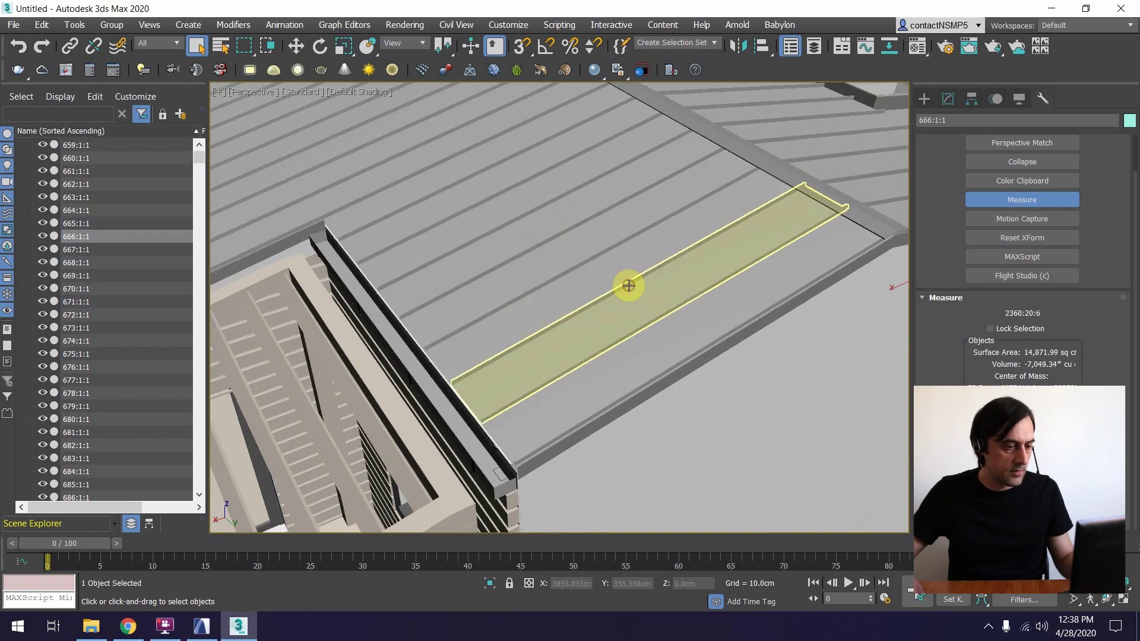
{"action": "left_click", "coordinate": [625, 277]}
{"action": "left_click", "coordinate": [599, 239]}
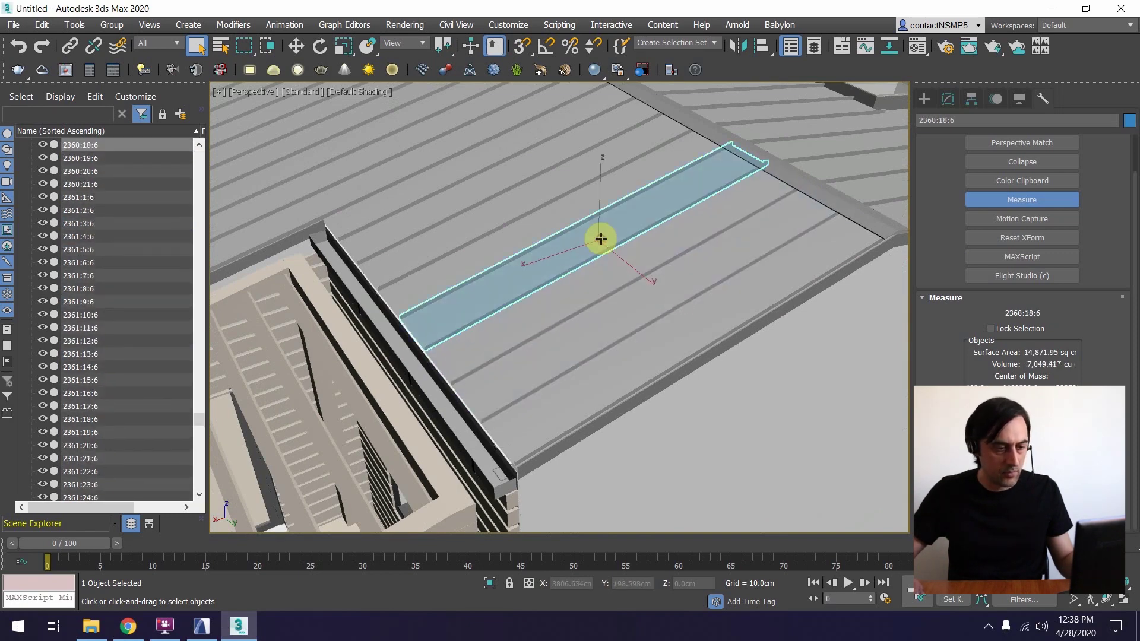
{"action": "left_click", "coordinate": [552, 216]}
{"action": "left_click", "coordinate": [527, 199]}
{"action": "scroll", "coordinate": [526, 199], "scroll_direction": "down", "scroll_amount": 10}
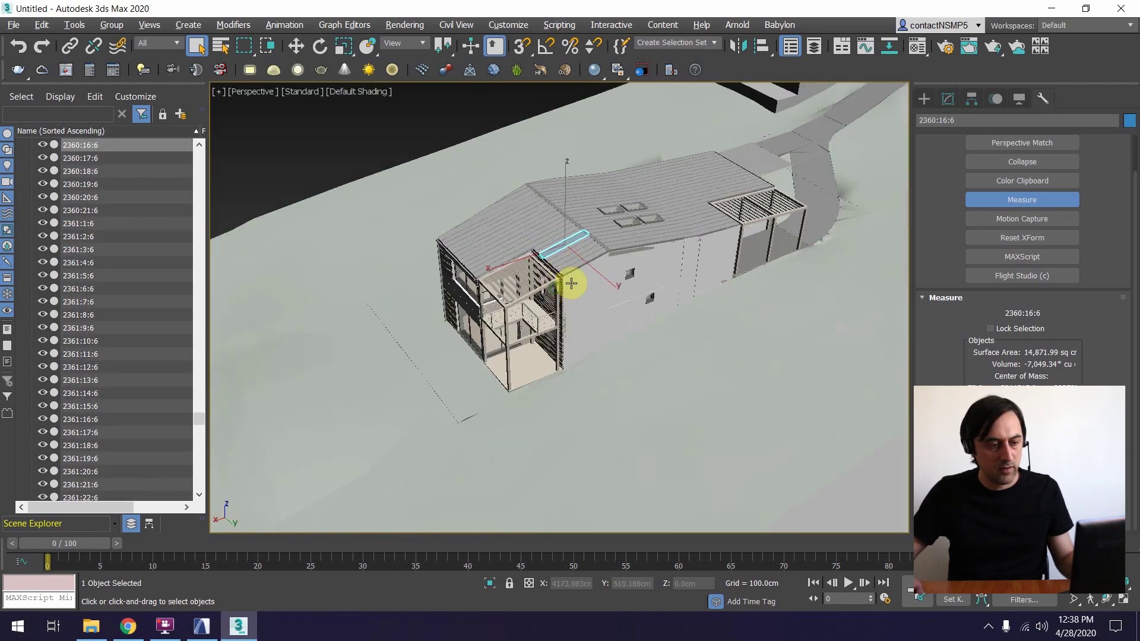
Step: Clear the selection, review the imported scene materials in the Material/Map Browser, and close the browser and the Material Editor
{"action": "scroll", "coordinate": [600, 270], "scroll_direction": "up", "scroll_amount": 4}
{"action": "middle_click_drag", "start_coordinate": [587, 281], "coordinate": [554, 237], "text": "alt"}
{"action": "left_click", "coordinate": [663, 113]}
{"action": "key", "text": "m"}
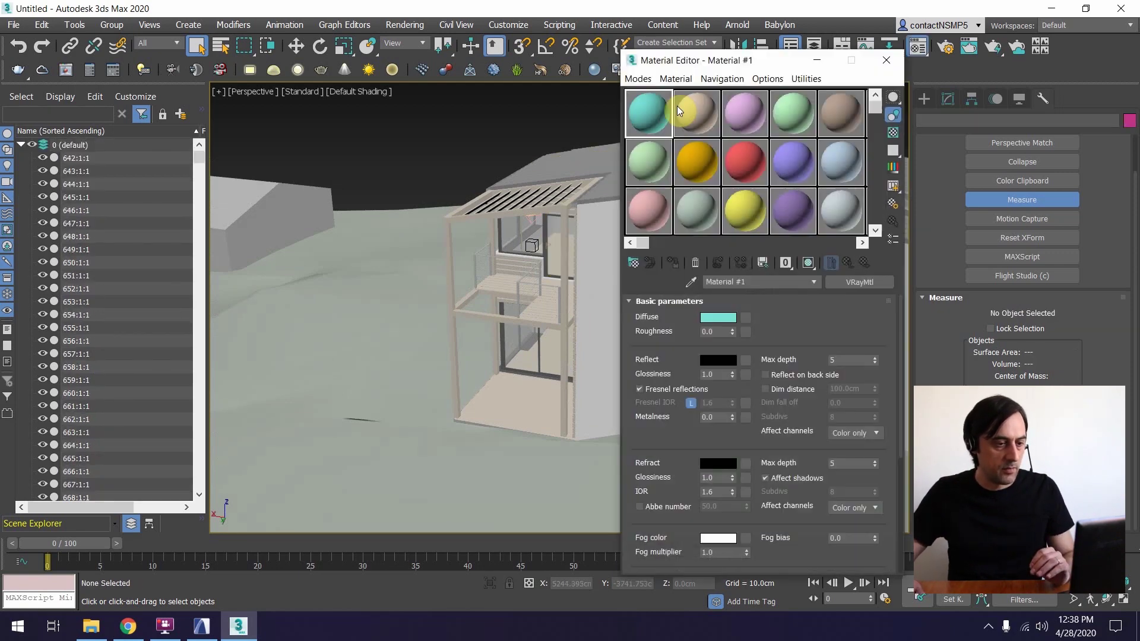
{"action": "left_click", "coordinate": [633, 264]}
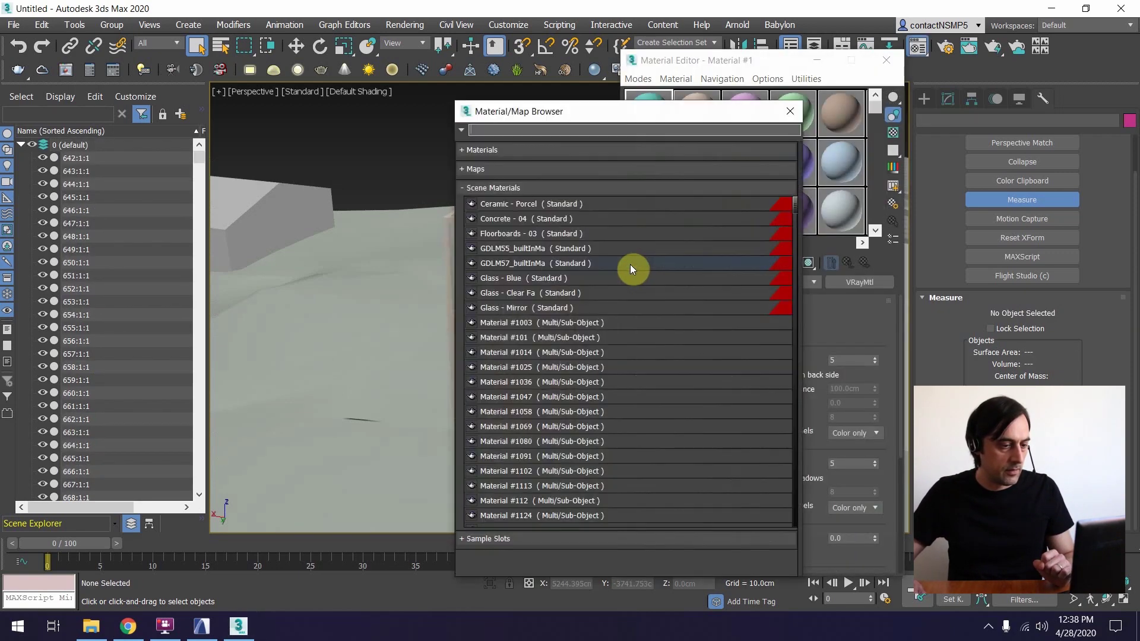
{"action": "left_click_drag", "start_coordinate": [797, 201], "coordinate": [799, 175]}
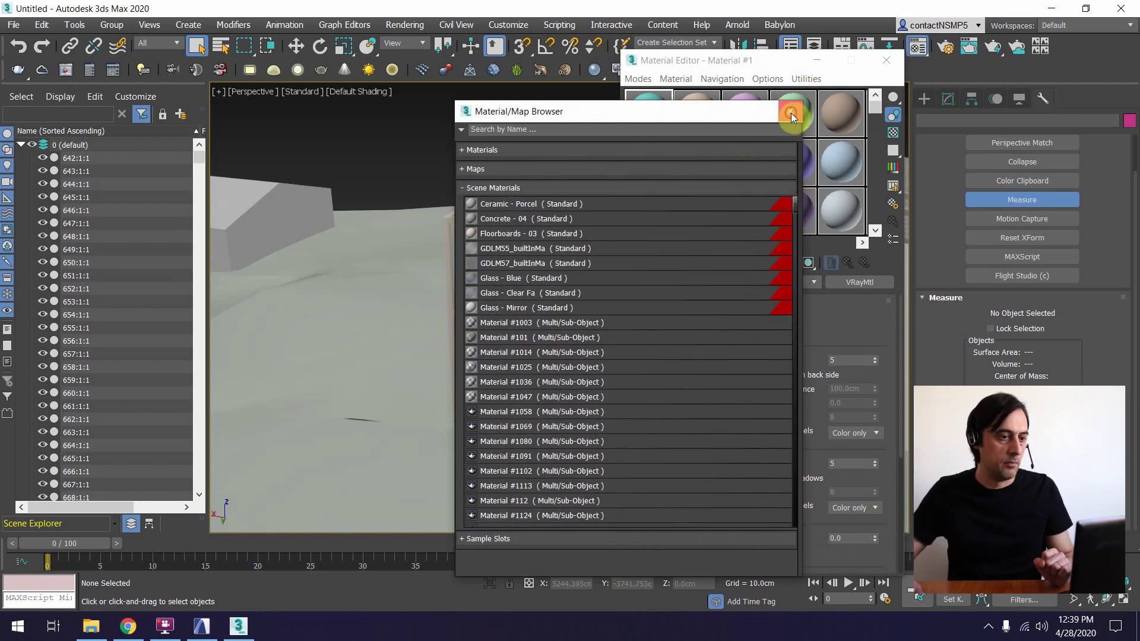
{"action": "left_click", "coordinate": [791, 113]}
{"action": "left_click", "coordinate": [886, 61]}
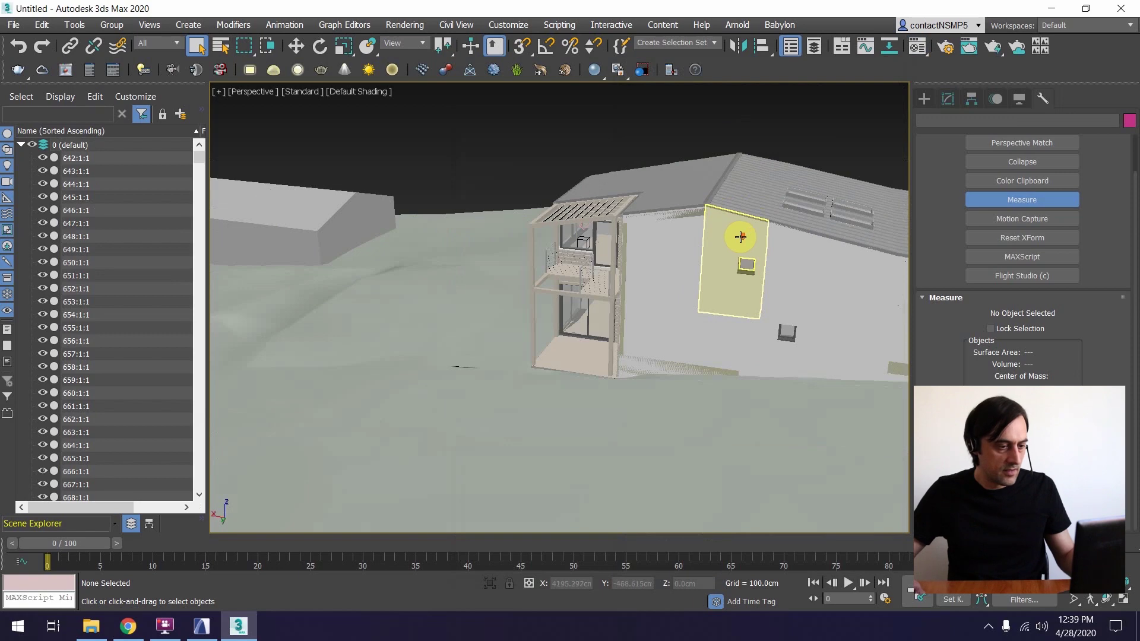
Step: Delete all imported Native Output objects to empty the scene
{"action": "scroll", "coordinate": [535, 262], "scroll_direction": "down", "scroll_amount": 3}
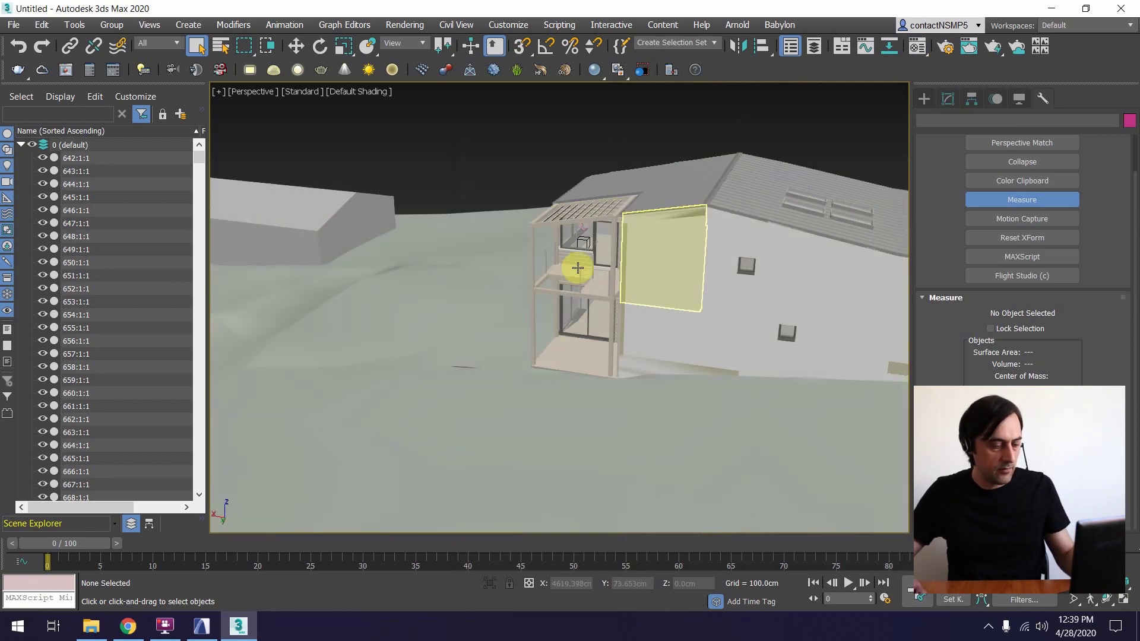
{"action": "left_click", "coordinate": [948, 99]}
{"action": "middle_click_drag", "start_coordinate": [682, 250], "coordinate": [607, 277], "text": "alt"}
{"action": "key", "text": "z"}
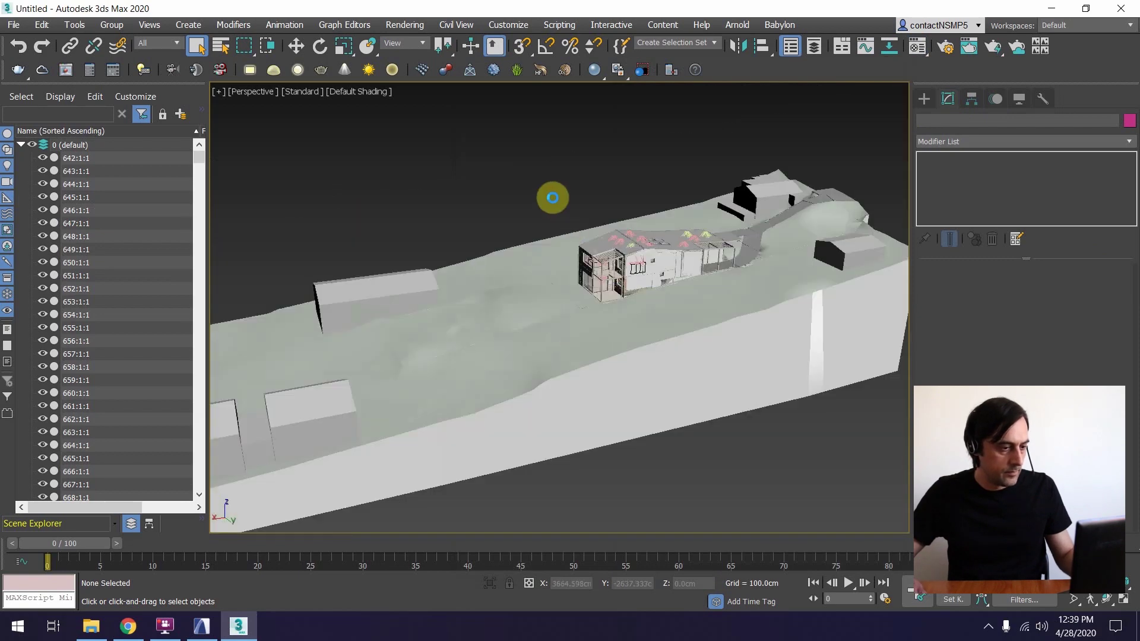
{"action": "key", "text": "ctrl+a"}
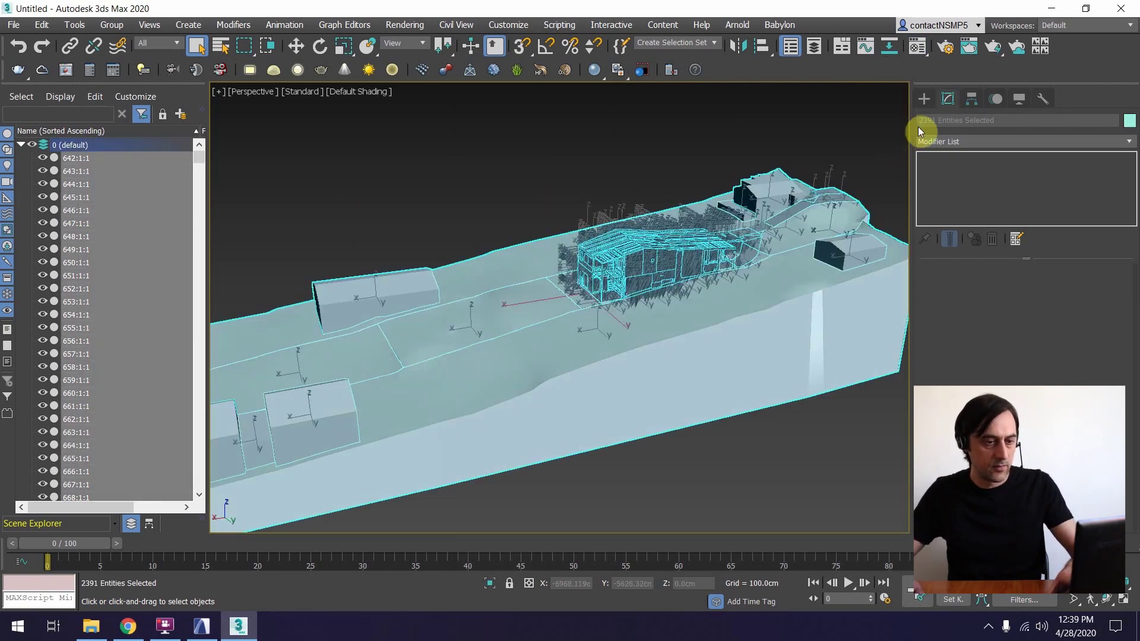
{"action": "key", "text": "Delete"}
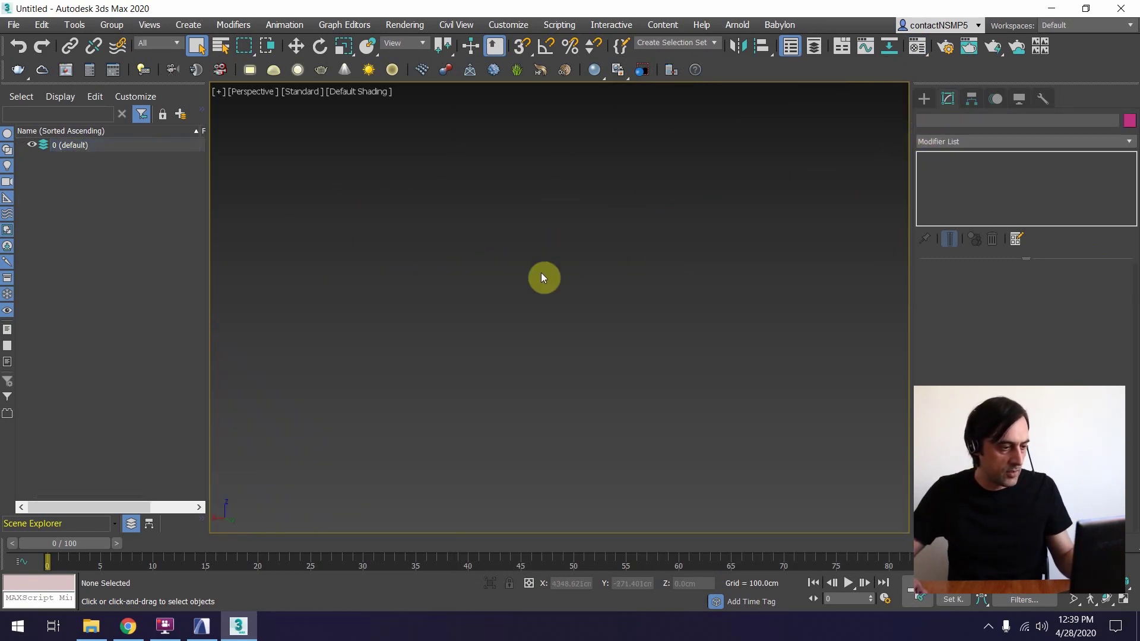
Step: Import Surfaces.3DS, merging it with the current scene with unit conversion and without adopting the file's animation length
{"action": "left_click", "coordinate": [13, 24]}
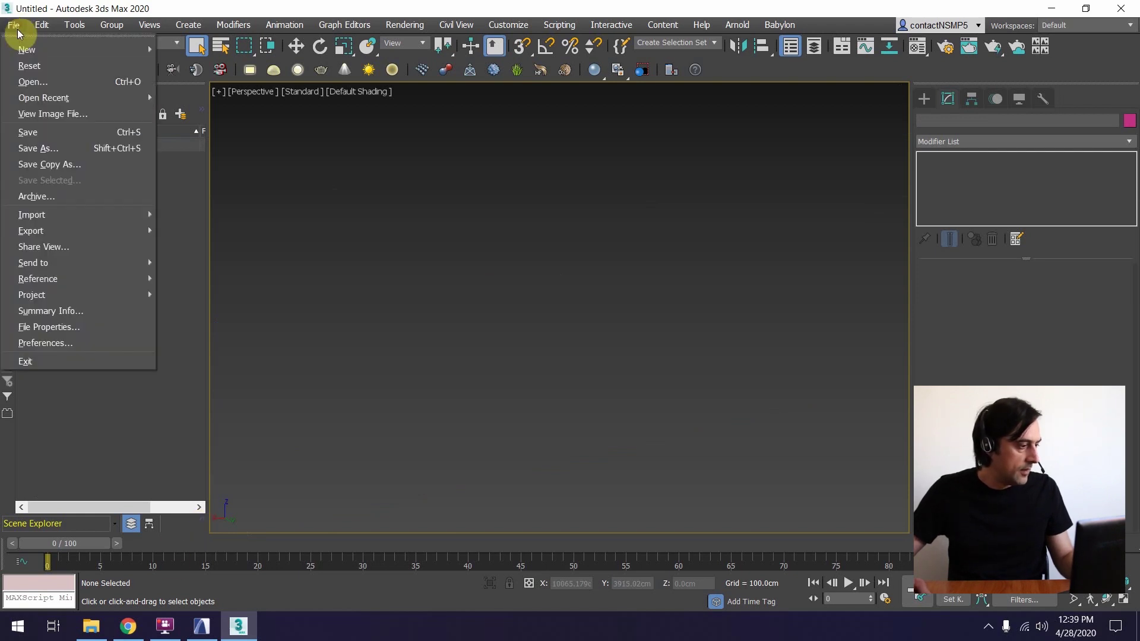
{"action": "mouse_move", "coordinate": [71, 215]}
{"action": "left_click", "coordinate": [196, 213]}
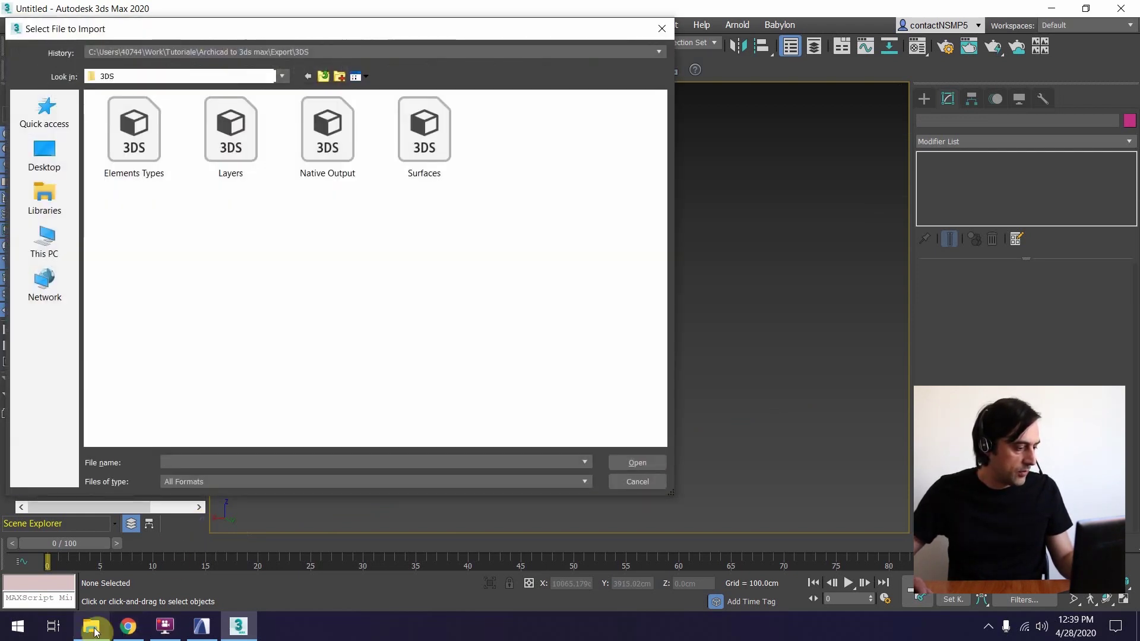
{"action": "left_click", "coordinate": [424, 137]}
{"action": "left_click", "coordinate": [639, 467]}
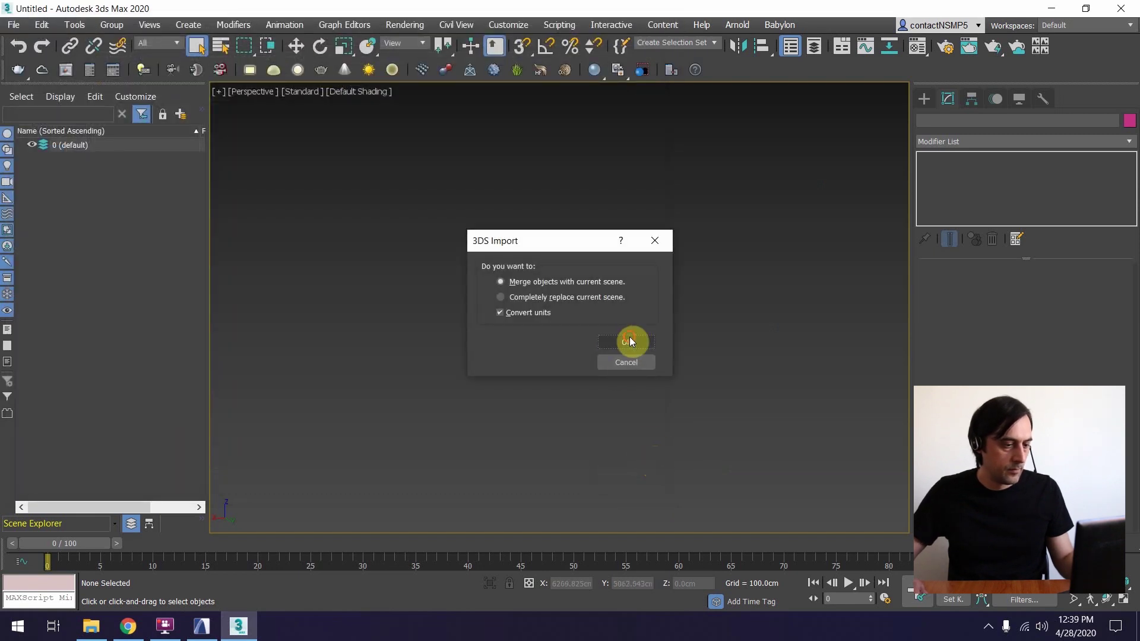
{"action": "left_click", "coordinate": [628, 341]}
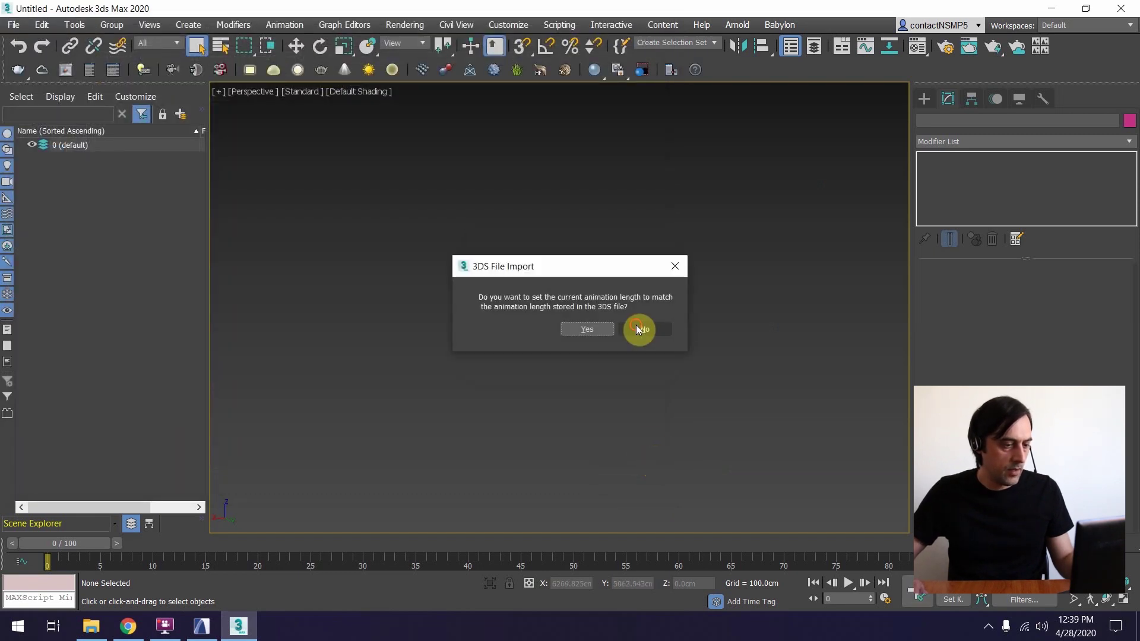
{"action": "left_click", "coordinate": [637, 327]}
Step: Delete the far-off object above the imported model and the Cam_0 camera with its target
{"action": "left_click", "coordinate": [583, 187]}
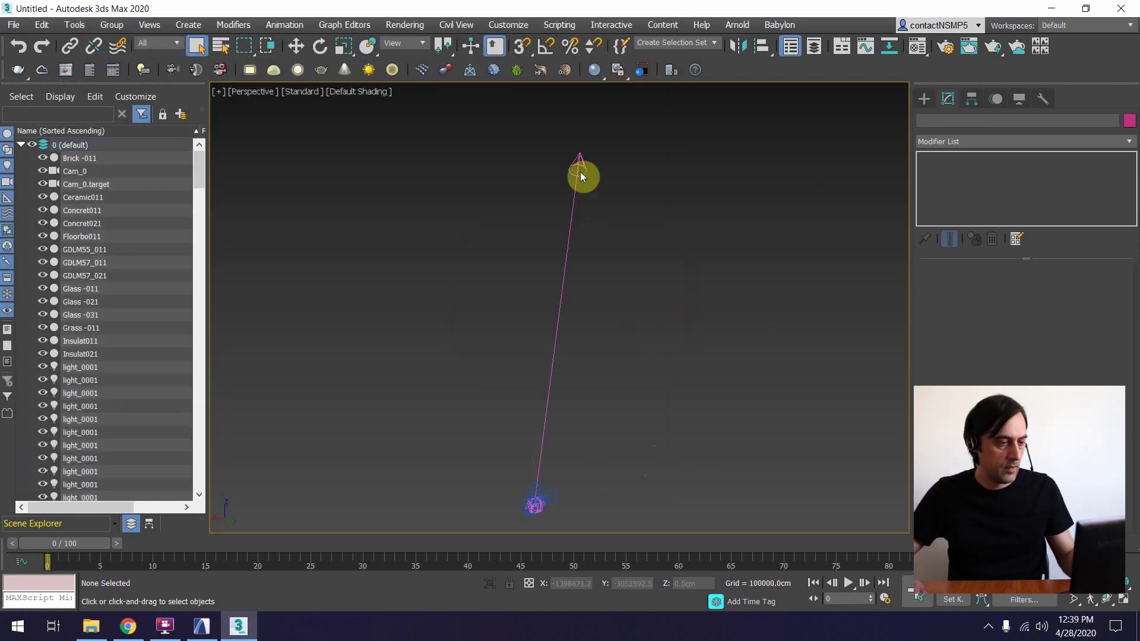
{"action": "key", "text": "Delete"}
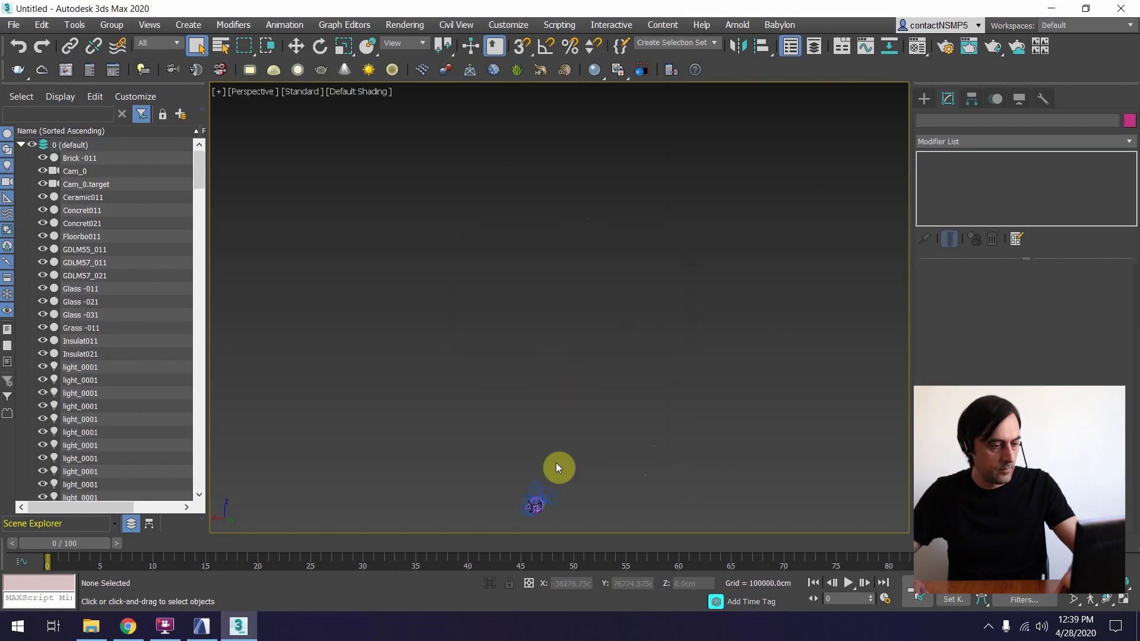
{"action": "left_click", "coordinate": [536, 488]}
{"action": "key", "text": "Delete"}
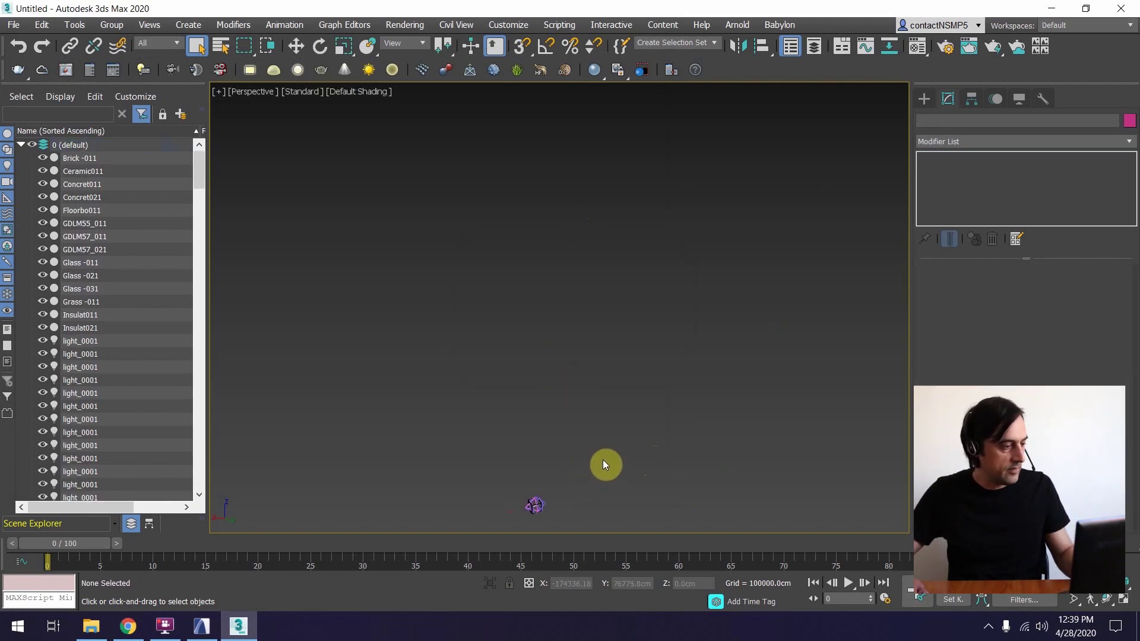
Step: Examine the imported house and the surface-based objects in the scene list, selecting Wallpap011 to see its extent
{"action": "key", "text": "z"}
{"action": "scroll", "coordinate": [564, 306], "scroll_direction": "up", "scroll_amount": 5}
{"action": "middle_click_drag", "start_coordinate": [534, 331], "coordinate": [629, 283], "text": "alt"}
{"action": "scroll", "coordinate": [608, 235], "scroll_direction": "up", "scroll_amount": 3}
{"action": "scroll", "coordinate": [608, 236], "scroll_direction": "up", "scroll_amount": 5}
{"action": "mouse_move", "coordinate": [661, 237]}
{"action": "middle_mouse_down", "text": "alt"}
{"action": "mouse_move", "coordinate": [514, 224]}
{"action": "mouse_move", "coordinate": [615, 247]}
{"action": "mouse_move", "coordinate": [646, 230]}
{"action": "middle_mouse_up", "text": "alt"}
{"action": "scroll", "coordinate": [647, 234], "scroll_direction": "down", "scroll_amount": 5}
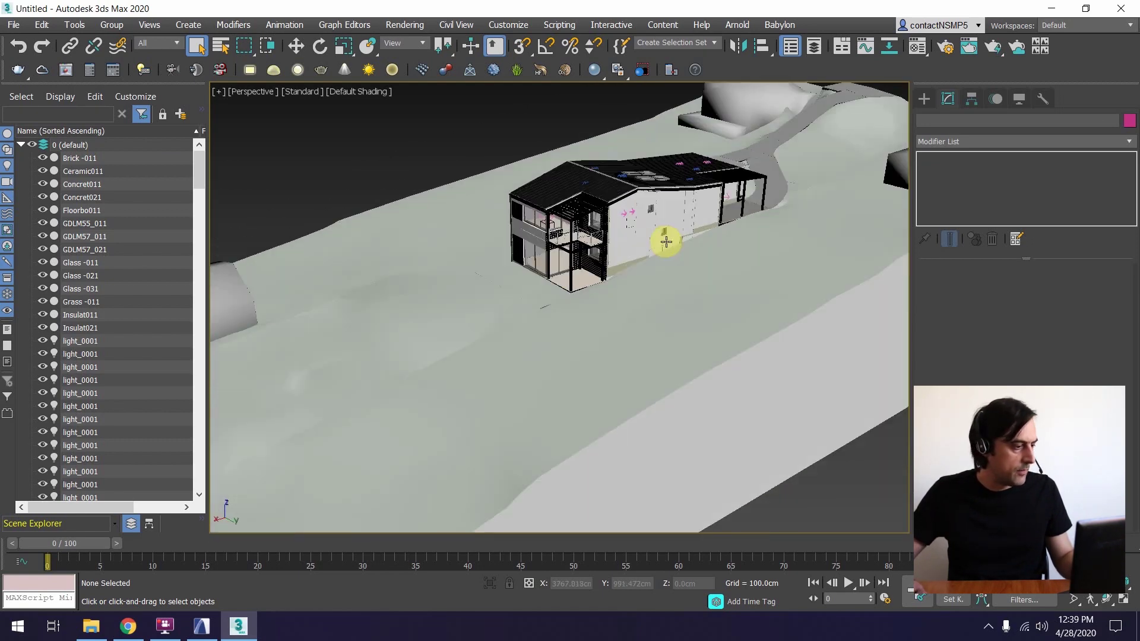
{"action": "left_click_drag", "start_coordinate": [197, 164], "coordinate": [200, 212]}
{"action": "left_click_drag", "start_coordinate": [200, 277], "coordinate": [194, 475]}
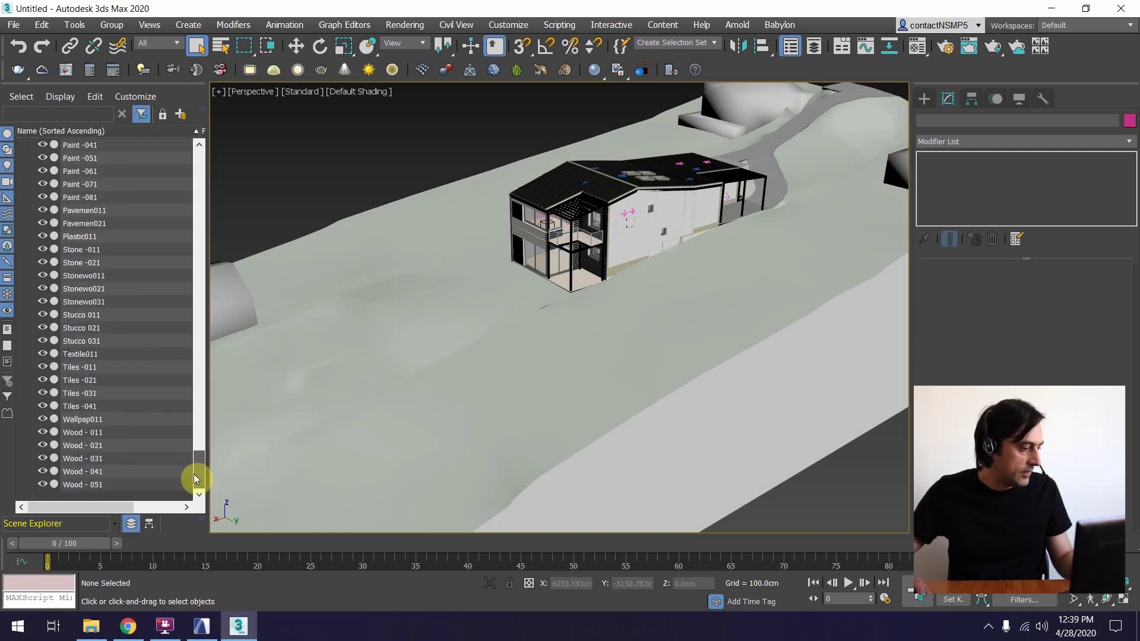
{"action": "left_click", "coordinate": [94, 421]}
{"action": "scroll", "coordinate": [611, 264], "scroll_direction": "up", "scroll_amount": 5}
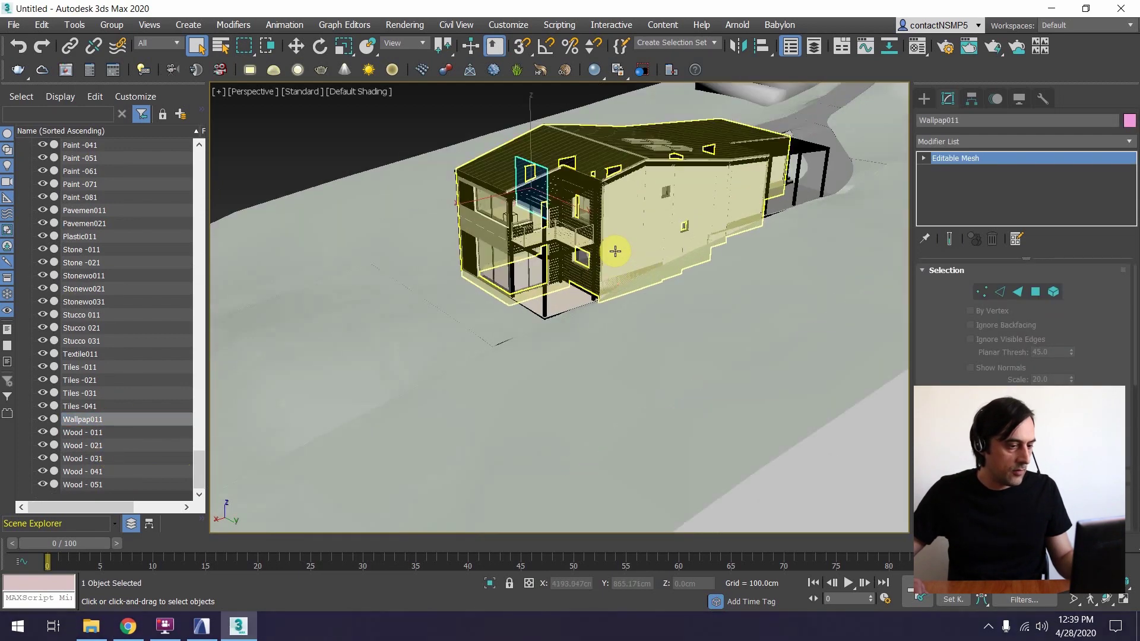
Step: Try moving the Stucco 011 object upward out of the house, and undo the move
{"action": "left_click", "coordinate": [724, 208]}
{"action": "middle_click_drag", "start_coordinate": [724, 208], "coordinate": [664, 193], "text": "alt"}
{"action": "key", "text": "w"}
{"action": "left_click_drag", "start_coordinate": [628, 161], "coordinate": [631, 114]}
{"action": "middle_click_drag", "start_coordinate": [631, 115], "coordinate": [205, 246], "text": "alt"}
{"action": "key", "text": "ctrl+z"}
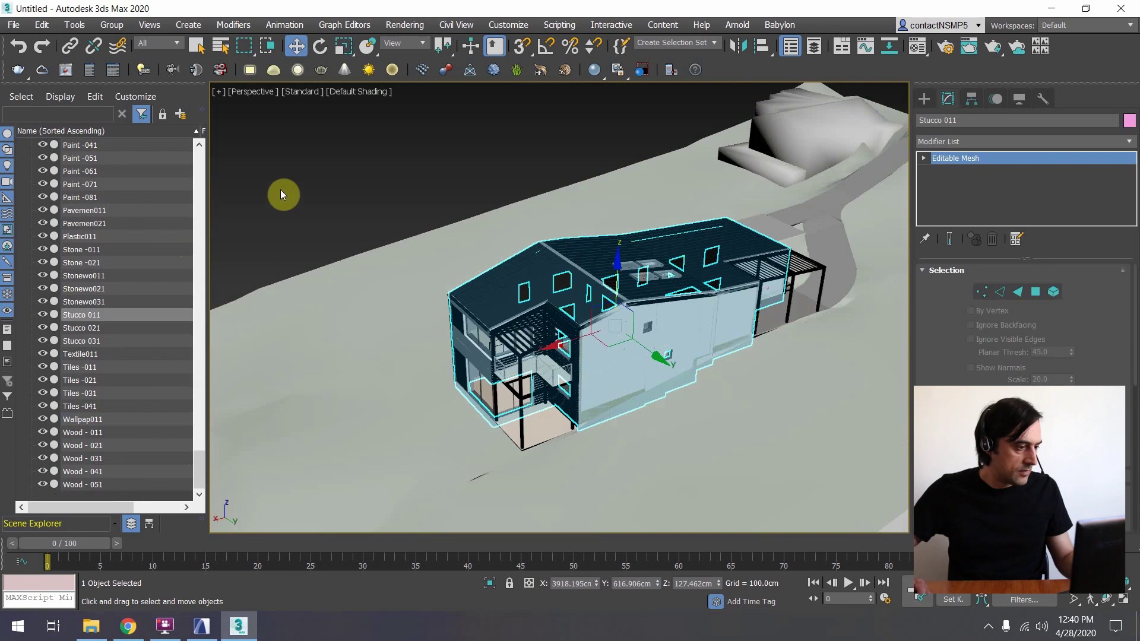
Step: Clear the selection and review the imported scene materials in the Material/Map Browser
{"action": "left_click", "coordinate": [302, 180]}
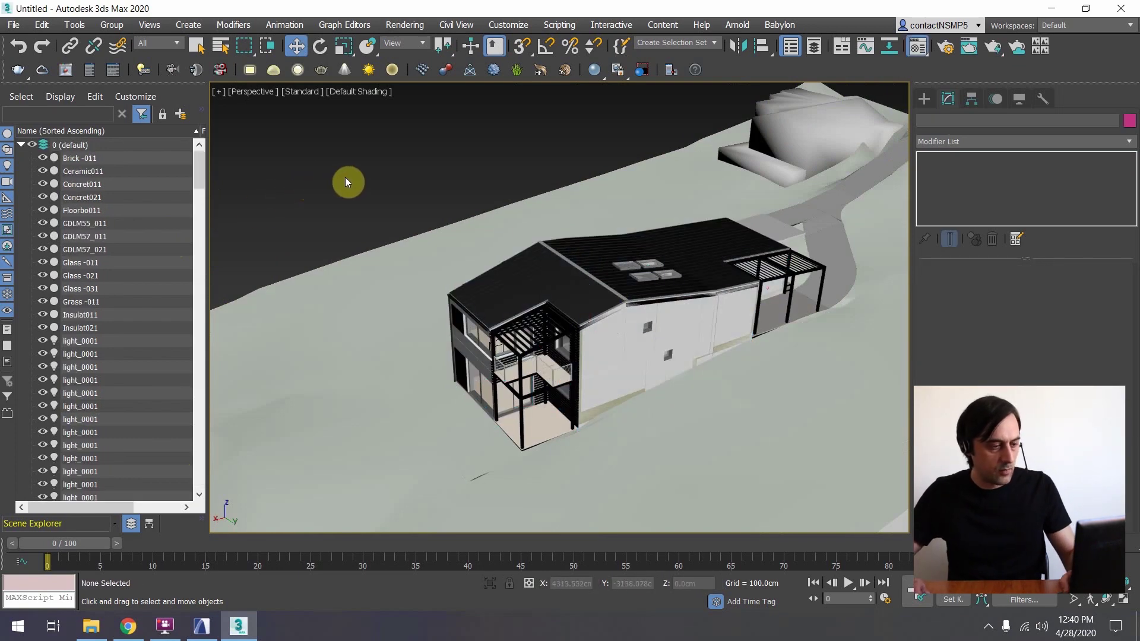
{"action": "key", "text": "m"}
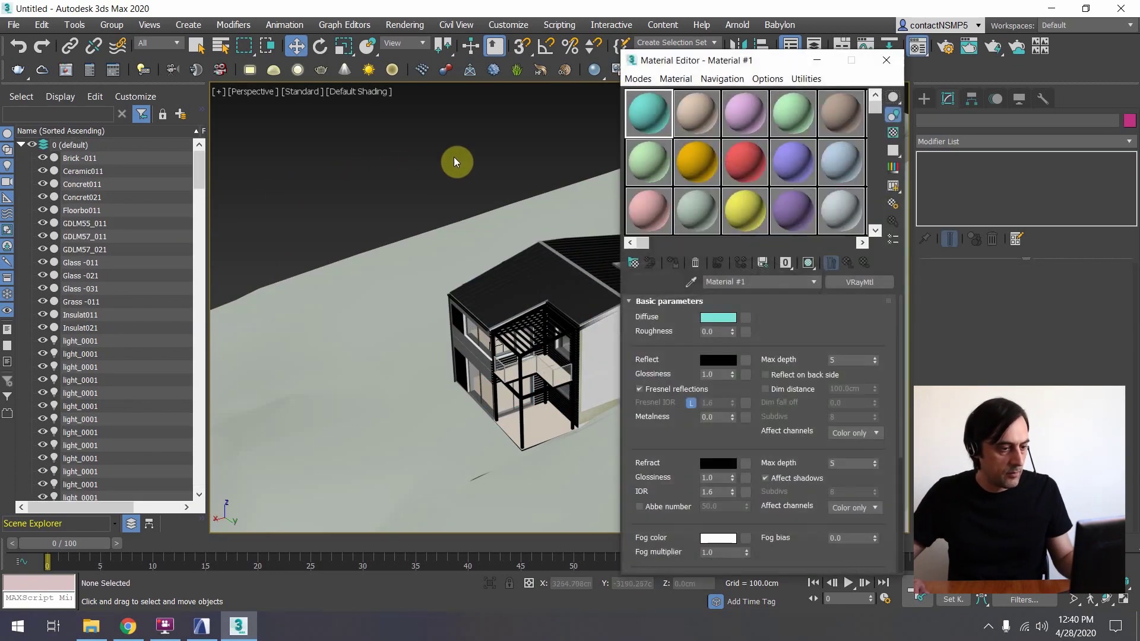
{"action": "left_click", "coordinate": [633, 263]}
{"action": "mouse_move", "coordinate": [792, 225]}
{"action": "left_mouse_down"}
{"action": "mouse_move", "coordinate": [788, 486]}
{"action": "mouse_move", "coordinate": [806, 208]}
{"action": "left_mouse_up"}
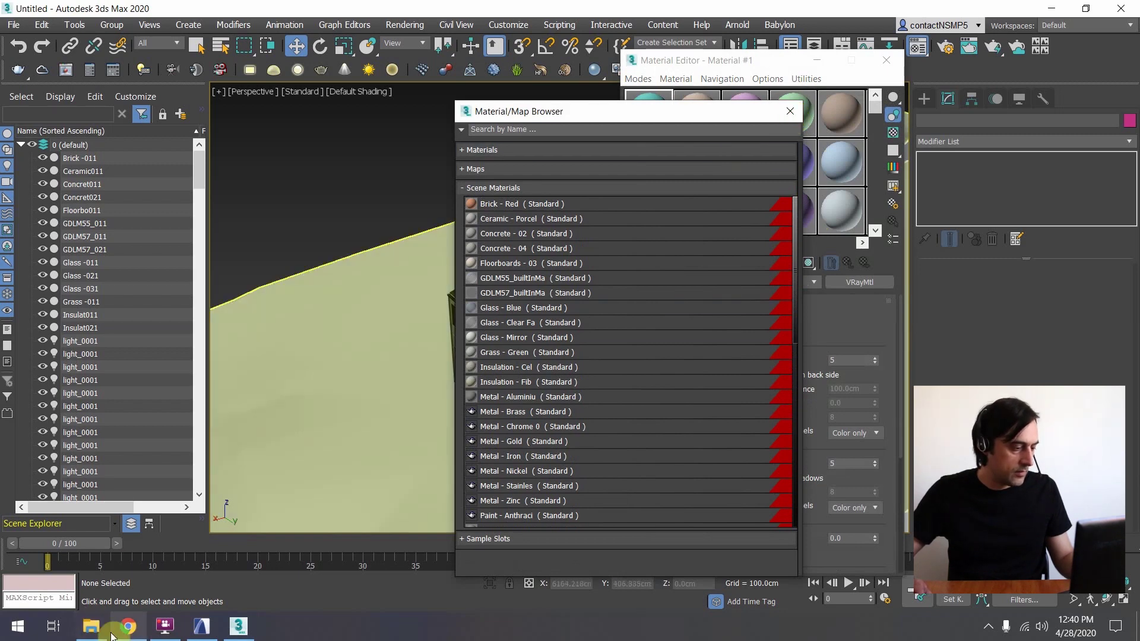
Step: Switch to ARCHICAD and review the Surfaces option in the 3D Studio save settings, moving the dialog clear of the house
{"action": "left_click", "coordinate": [202, 626]}
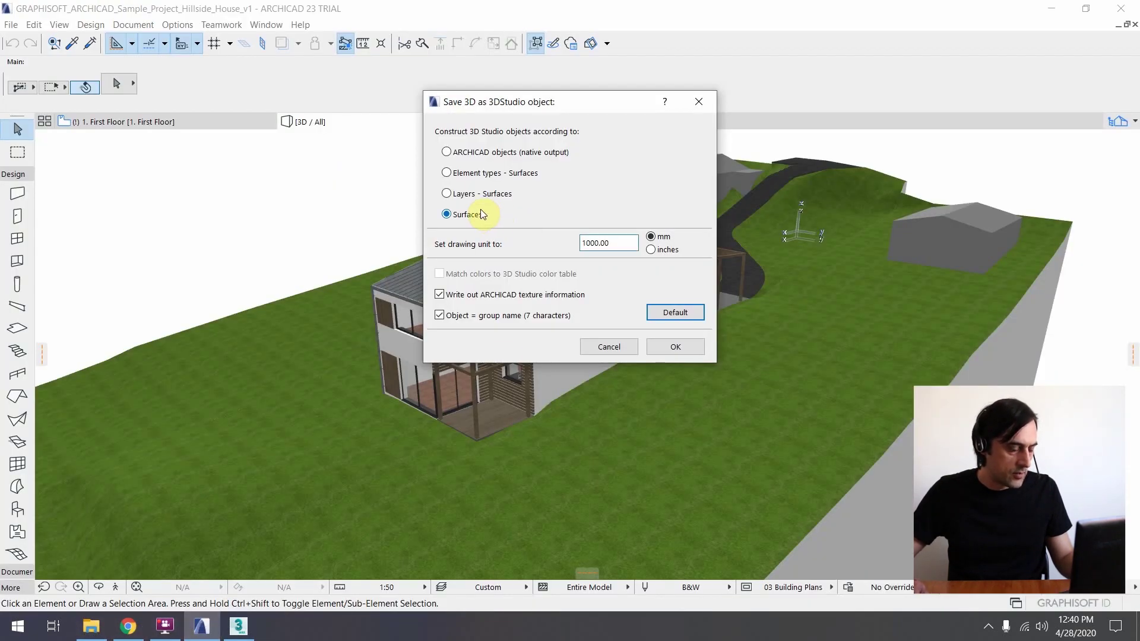
{"action": "key", "text": "alt+Tab"}
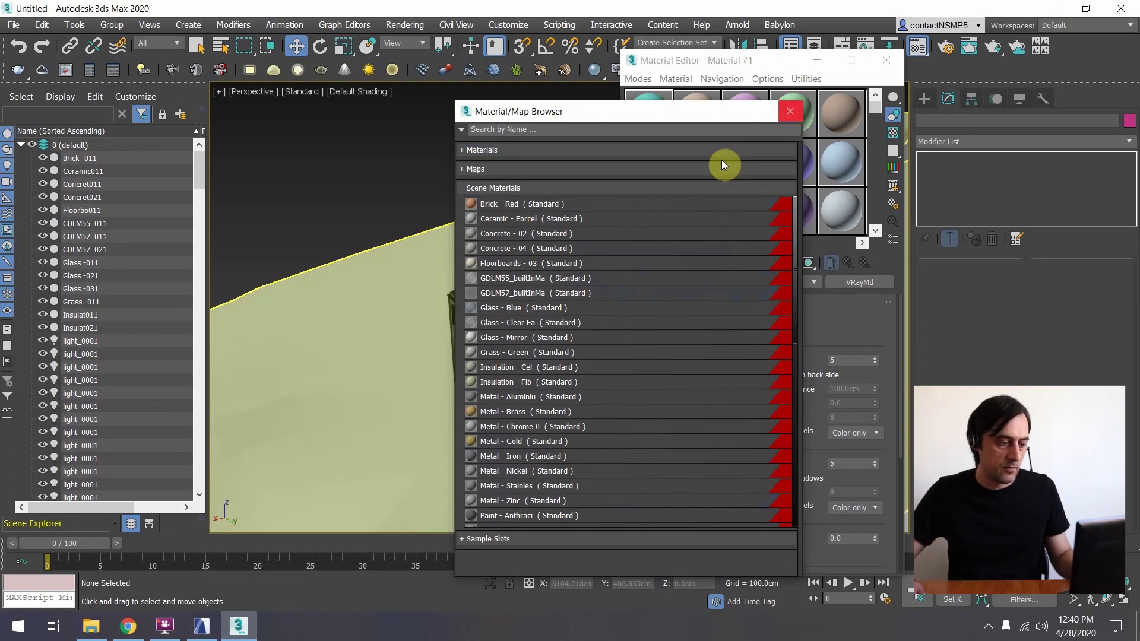
{"action": "left_click", "coordinate": [205, 628]}
{"action": "left_click", "coordinate": [573, 247]}
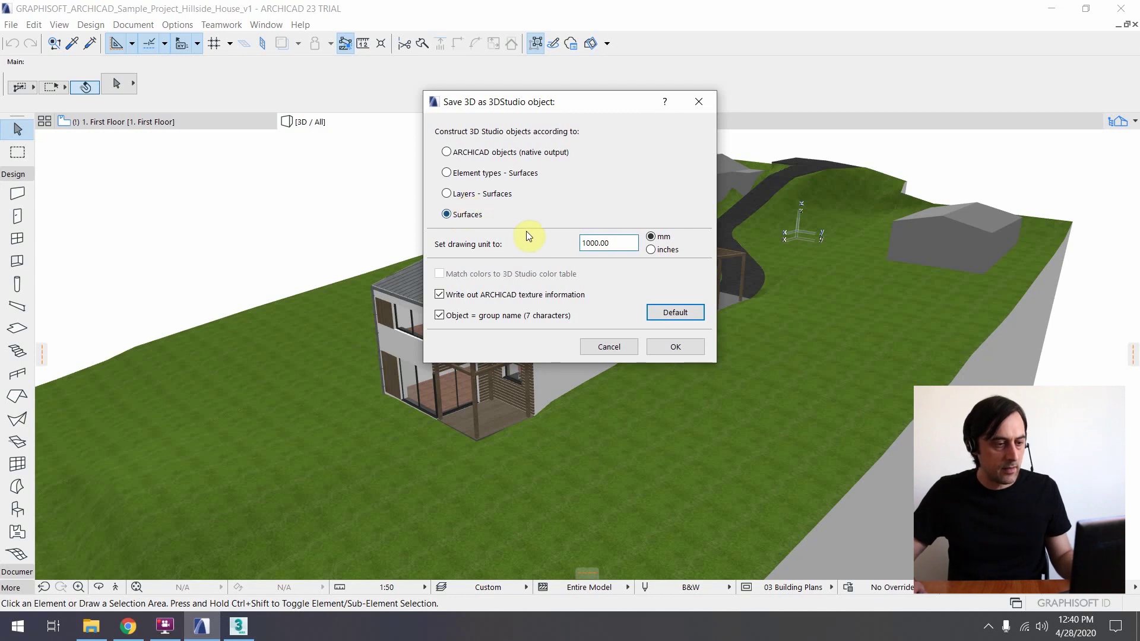
{"action": "left_click_drag", "start_coordinate": [521, 103], "coordinate": [782, 115]}
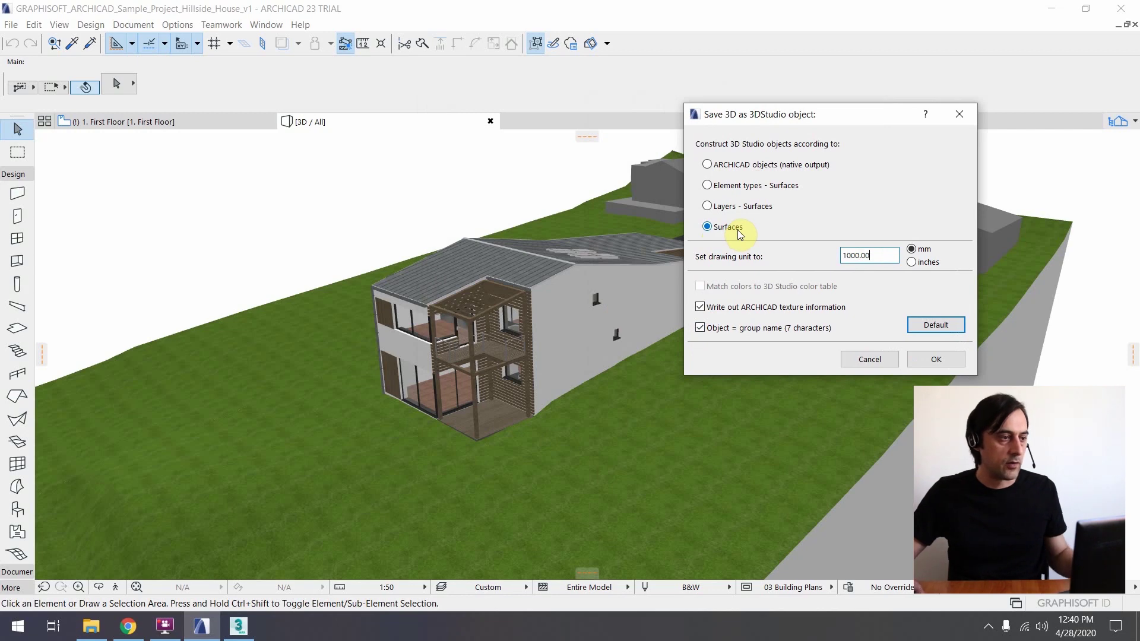
Step: Switch back to 3ds Max, close the Material/Map Browser and list the scene objects by hierarchy
{"action": "left_click", "coordinate": [238, 626]}
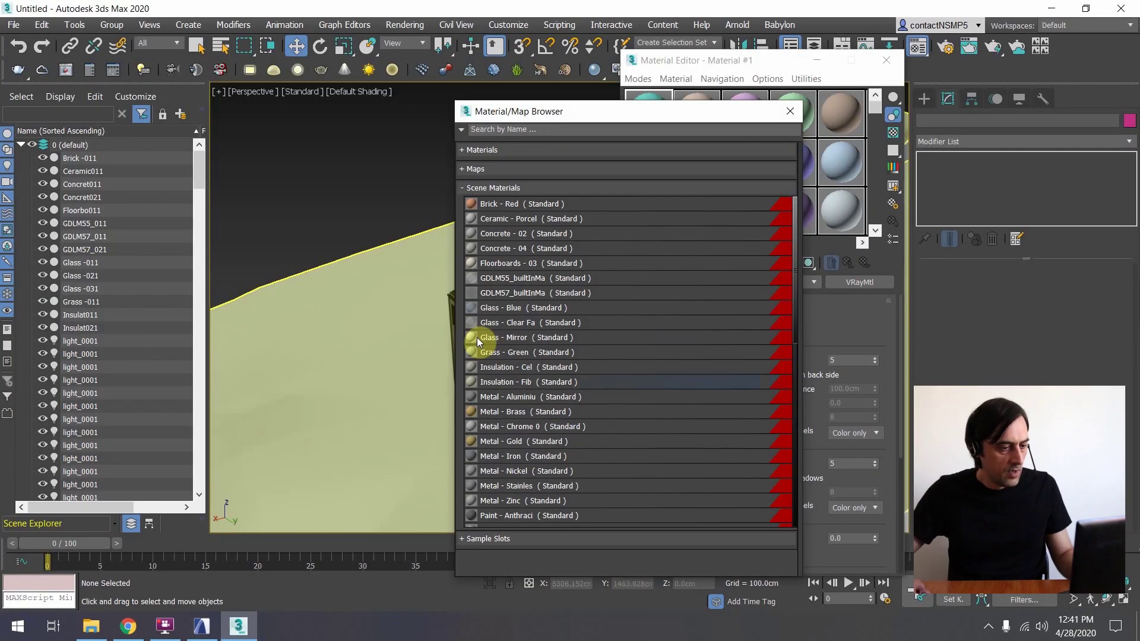
{"action": "left_click", "coordinate": [789, 113]}
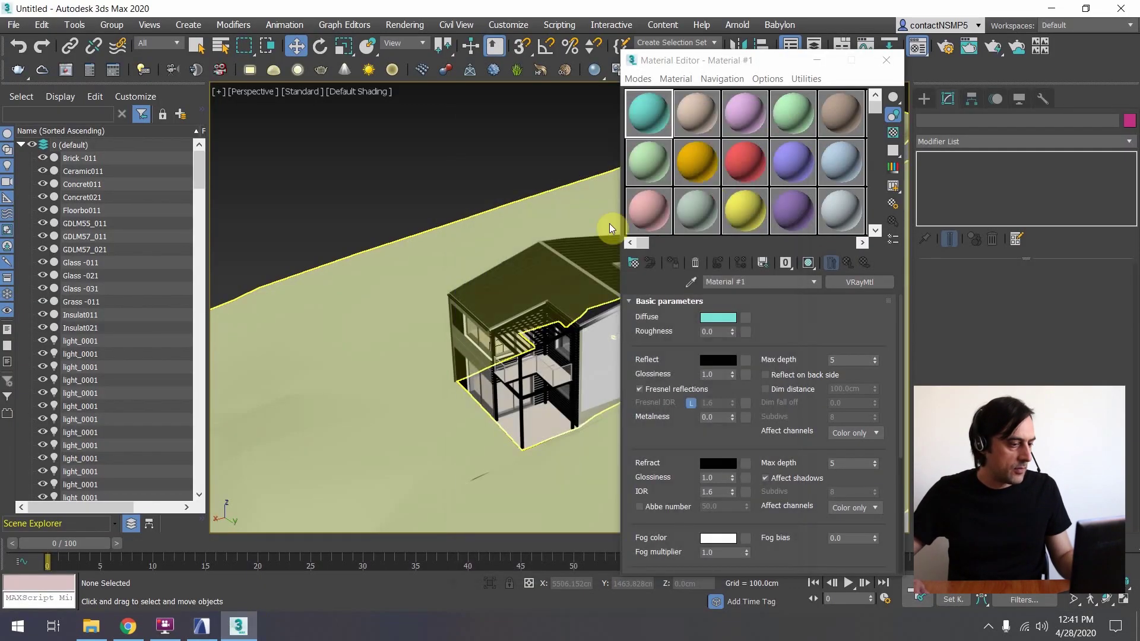
{"action": "left_click", "coordinate": [149, 523]}
{"action": "left_click_drag", "start_coordinate": [199, 173], "coordinate": [196, 187]}
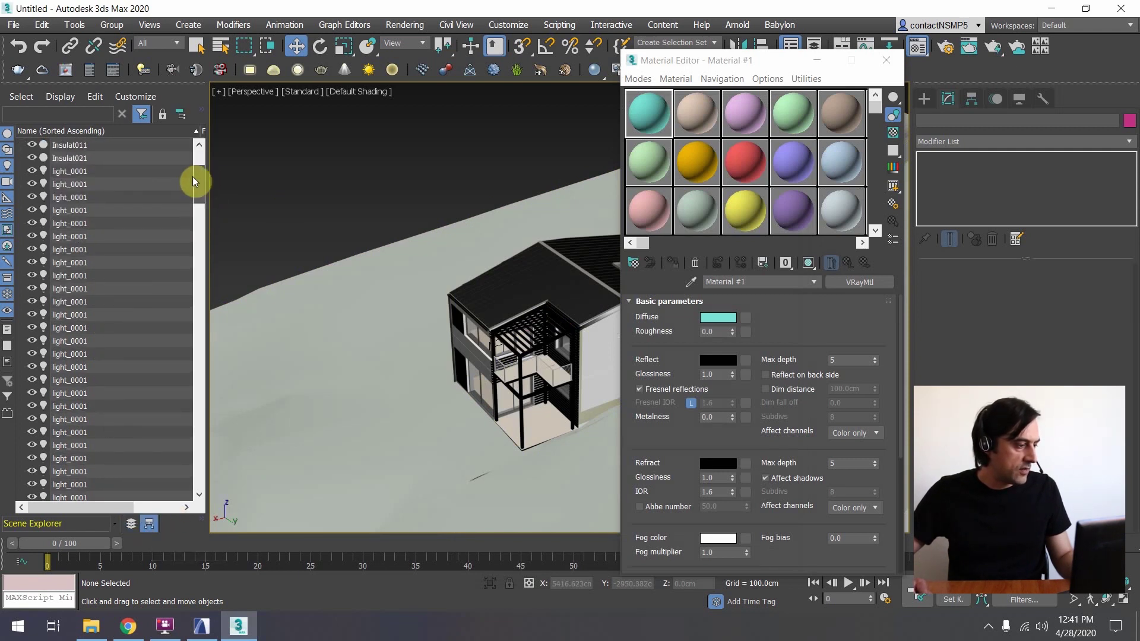
{"action": "scroll", "coordinate": [198, 179], "scroll_direction": "up", "scroll_amount": 2}
Step: Select the first light_0001 object, examine its place in the house in wireframe and shaded display, and clear the selection
{"action": "left_click", "coordinate": [68, 327]}
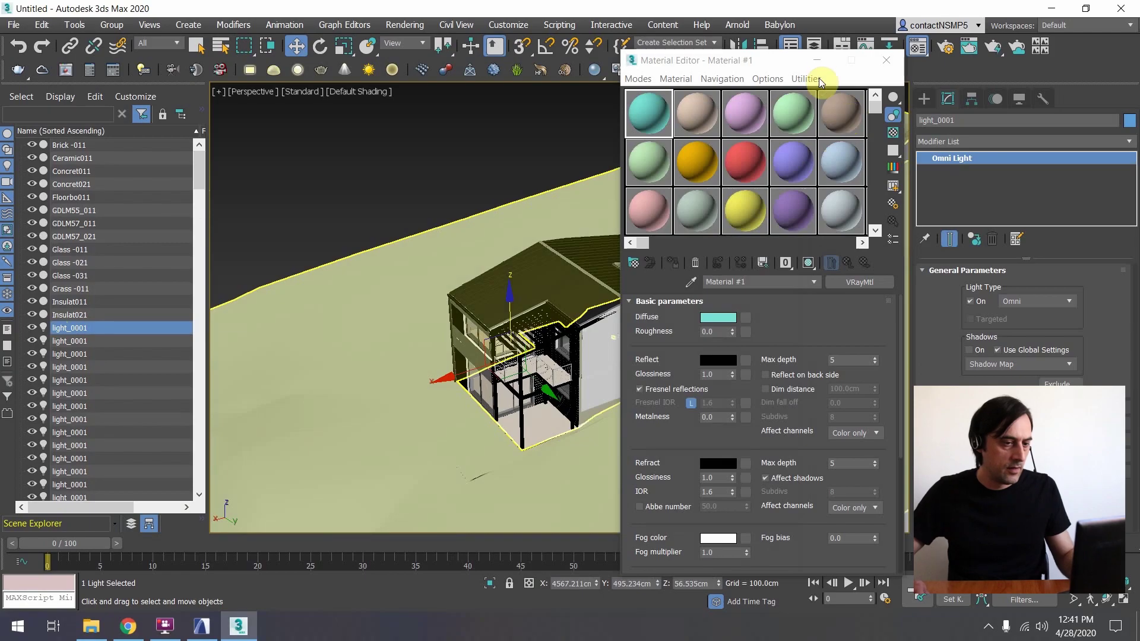
{"action": "left_click", "coordinate": [817, 60]}
{"action": "key", "text": "F3"}
{"action": "scroll", "coordinate": [596, 350], "scroll_direction": "down", "scroll_amount": 10}
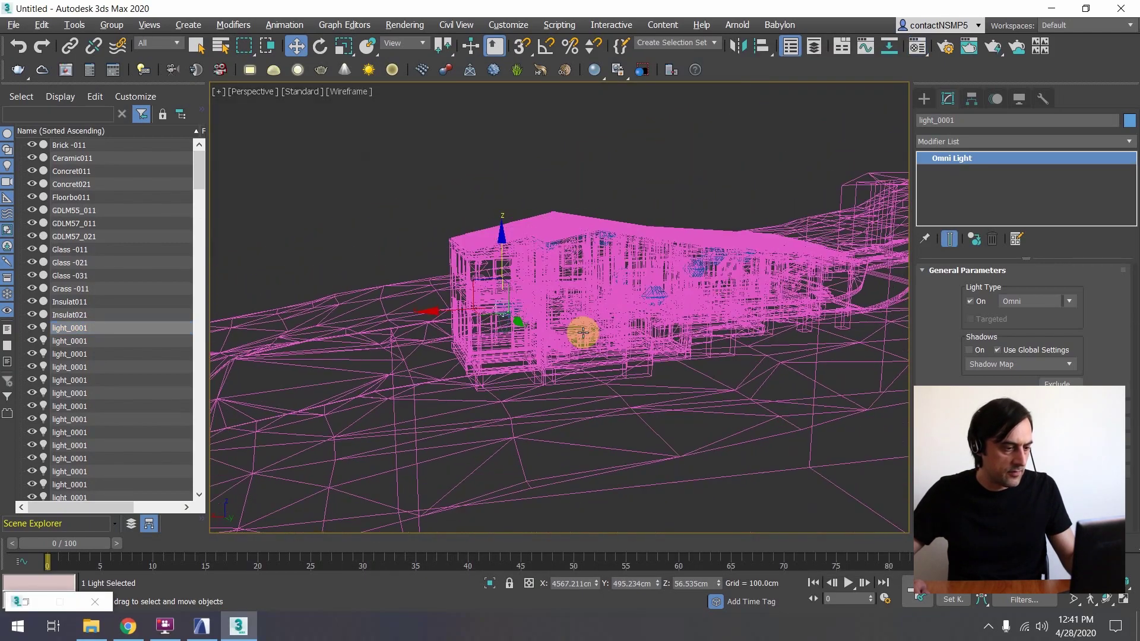
{"action": "scroll", "coordinate": [586, 313], "scroll_direction": "down", "scroll_amount": 10}
{"action": "key", "text": "F3"}
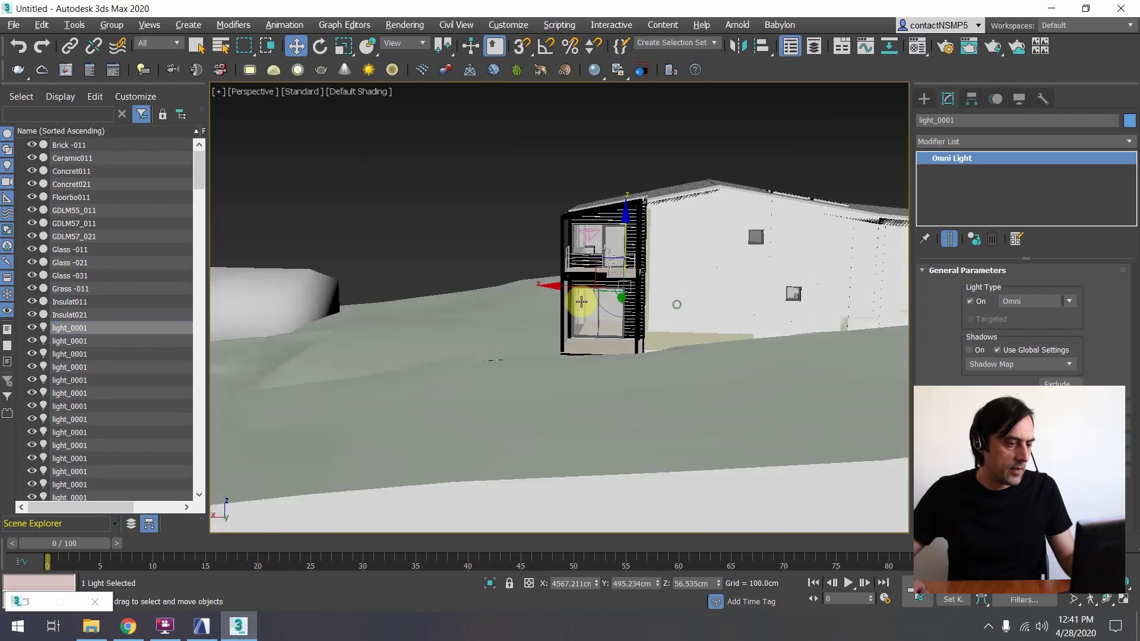
{"action": "middle_click_drag", "start_coordinate": [582, 302], "coordinate": [715, 324], "text": "alt"}
{"action": "scroll", "coordinate": [676, 292], "scroll_direction": "up", "scroll_amount": 5}
{"action": "scroll", "coordinate": [677, 291], "scroll_direction": "down", "scroll_amount": 6}
{"action": "scroll", "coordinate": [742, 311], "scroll_direction": "down", "scroll_amount": 5}
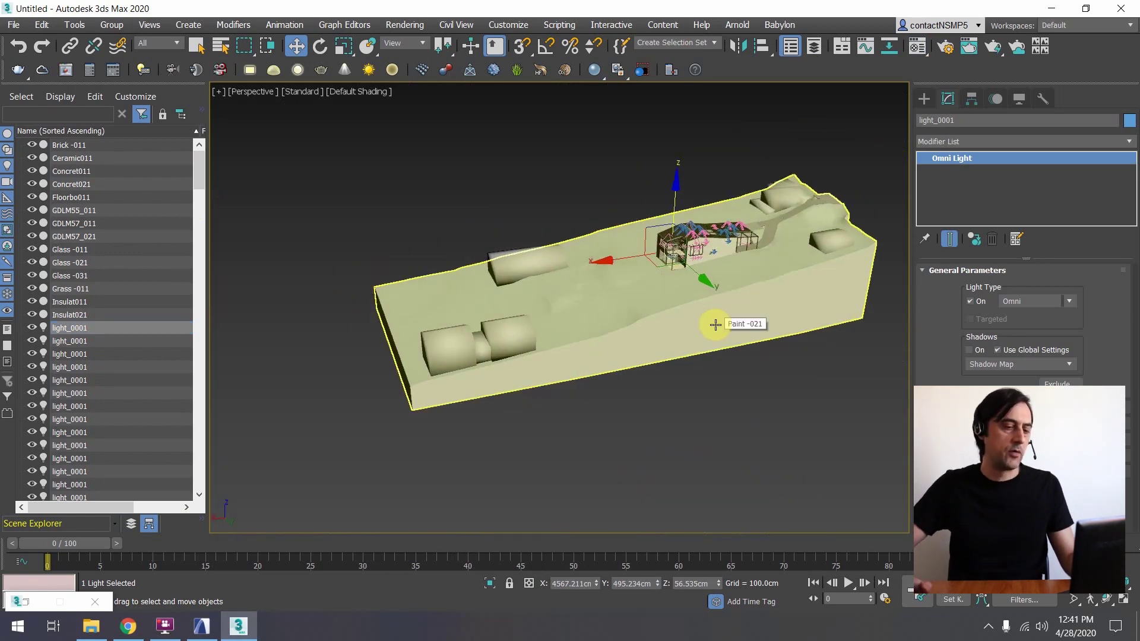
{"action": "left_click", "coordinate": [581, 191]}
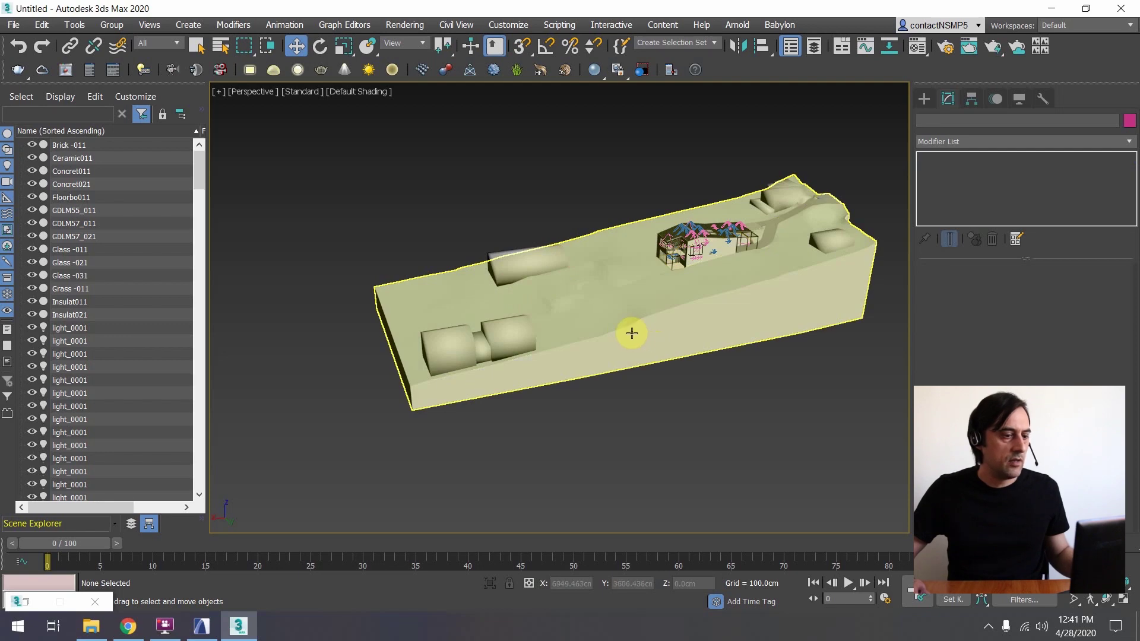
{"action": "mouse_move", "coordinate": [613, 262]}
{"action": "middle_mouse_down", "text": "alt"}
{"action": "mouse_move", "coordinate": [590, 295]}
{"action": "mouse_move", "coordinate": [587, 265]}
{"action": "mouse_move", "coordinate": [621, 255]}
{"action": "mouse_move", "coordinate": [621, 264]}
{"action": "middle_mouse_up", "text": "alt"}
{"action": "scroll", "coordinate": [614, 271], "scroll_direction": "up", "scroll_amount": 5}
Step: Check the texture information option in ARCHICAD's 3D Studio save settings, and return to the imported model in 3ds Max
{"action": "left_click", "coordinate": [202, 627]}
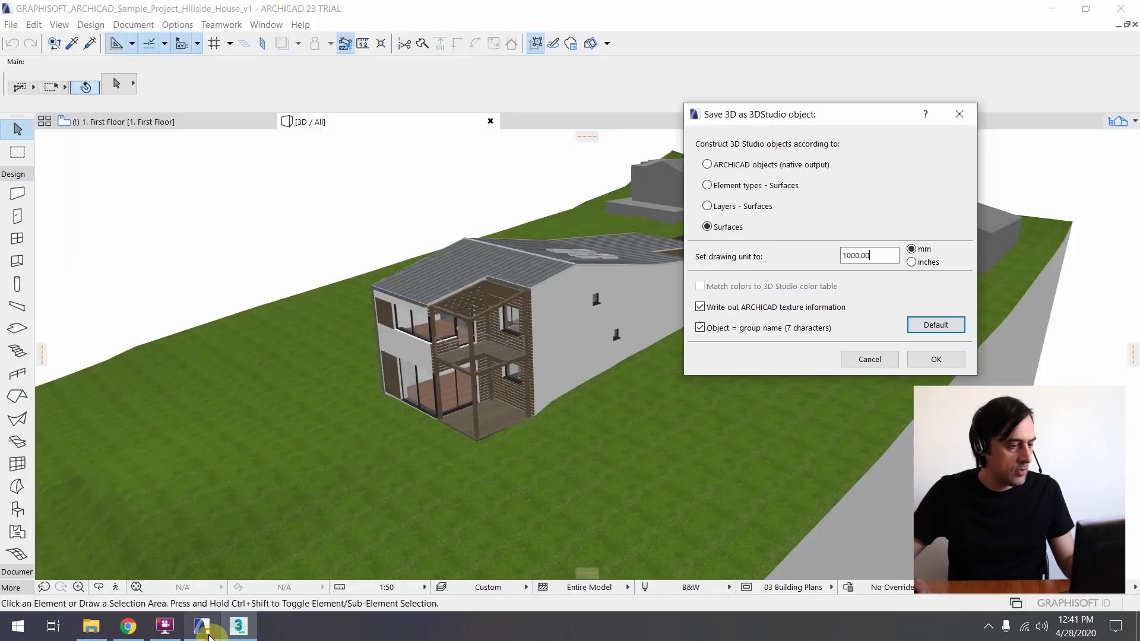
{"action": "left_click_drag", "start_coordinate": [749, 116], "coordinate": [546, 138]}
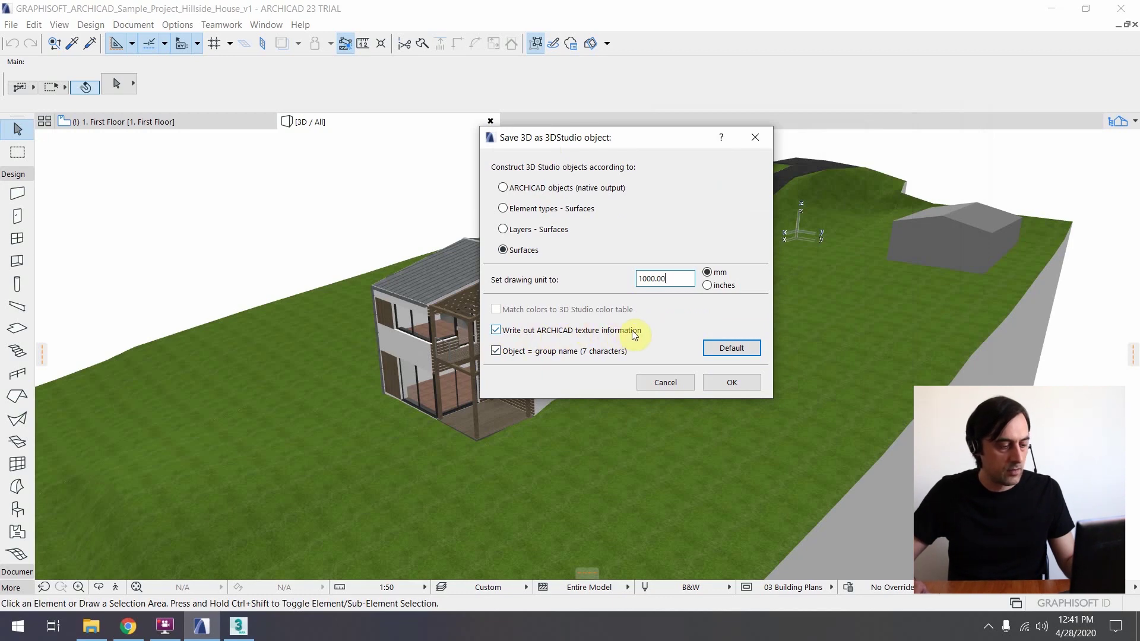
{"action": "left_click", "coordinate": [238, 626]}
{"action": "scroll", "coordinate": [571, 345], "scroll_direction": "down", "scroll_amount": 5}
{"action": "middle_click_drag", "start_coordinate": [571, 346], "coordinate": [600, 346], "text": "alt"}
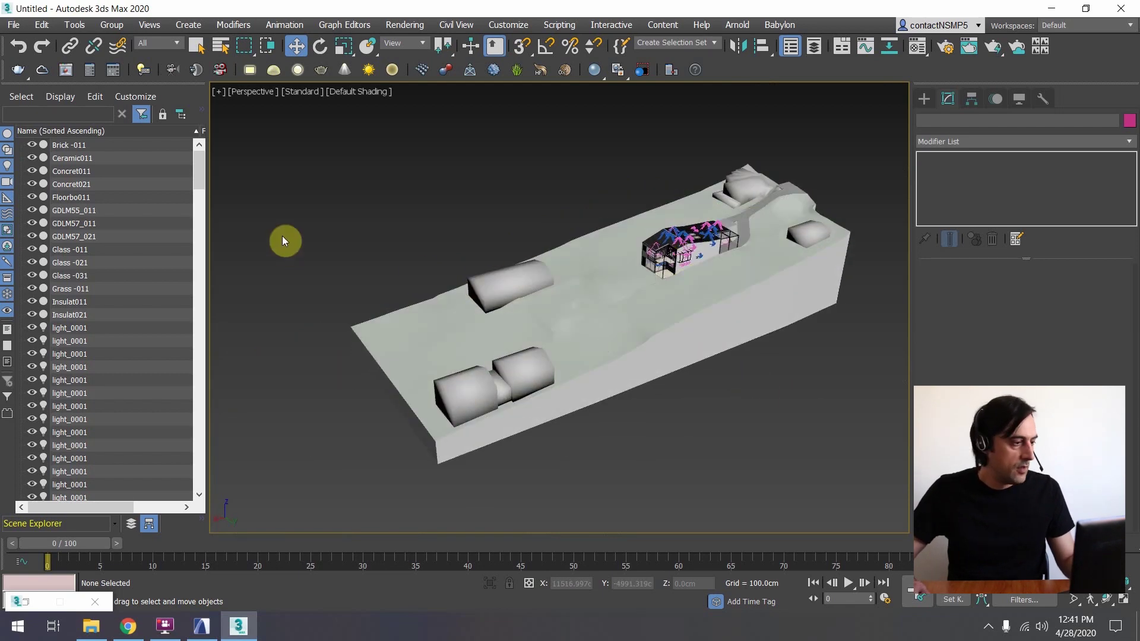
Step: Open Asset Tracking, maximize it and widen the name and status columns to read the texture file entries
{"action": "left_click", "coordinate": [13, 24]}
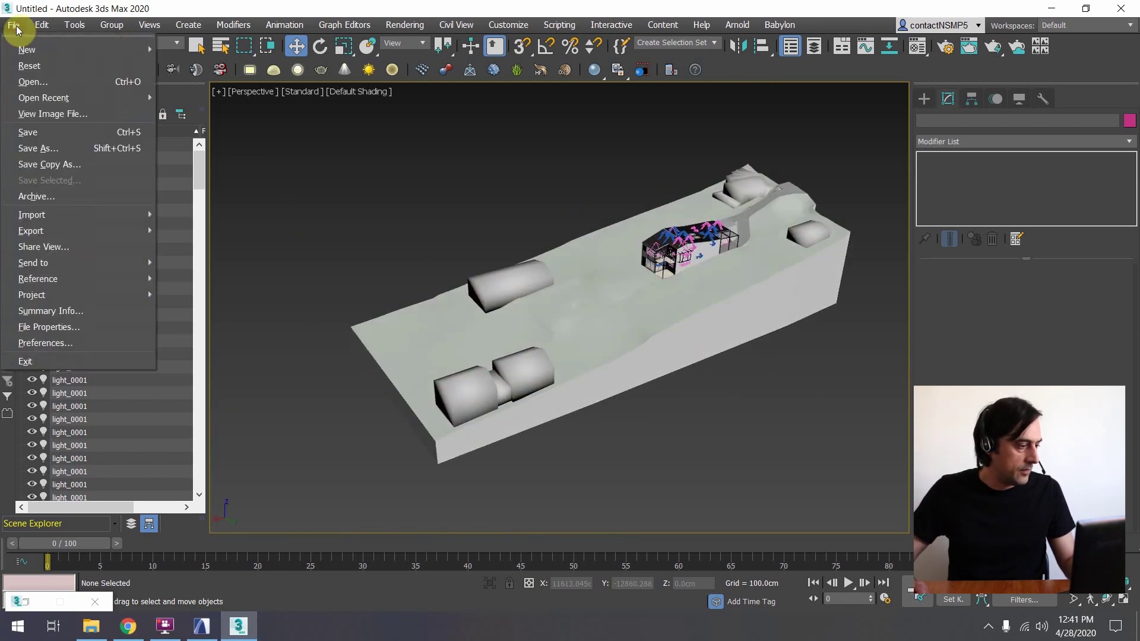
{"action": "mouse_move", "coordinate": [63, 278]}
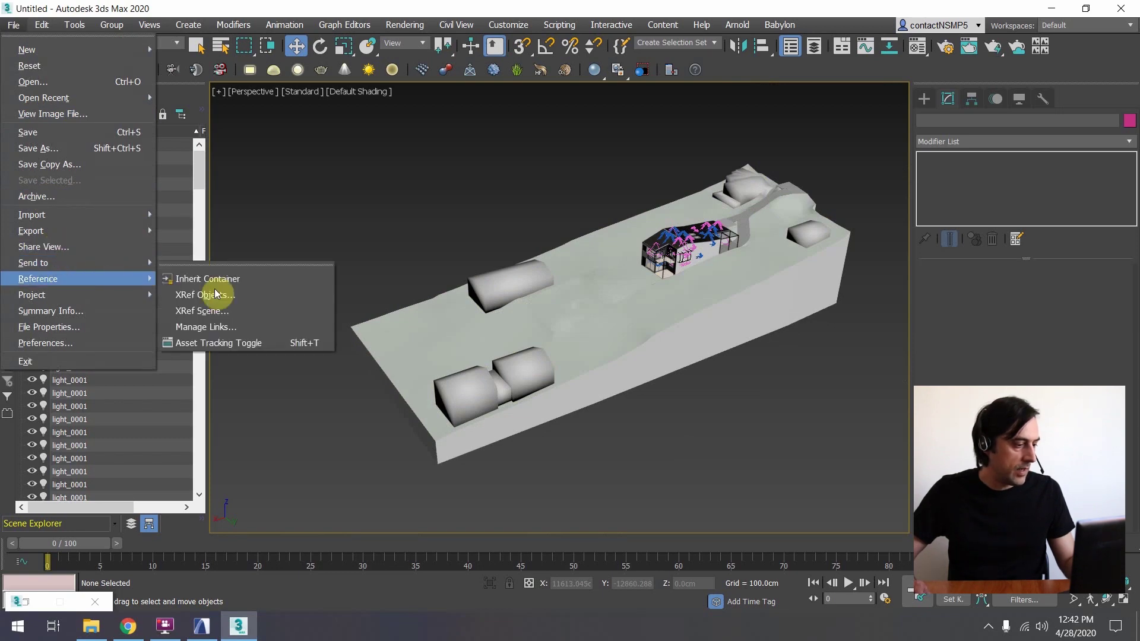
{"action": "left_click", "coordinate": [221, 348]}
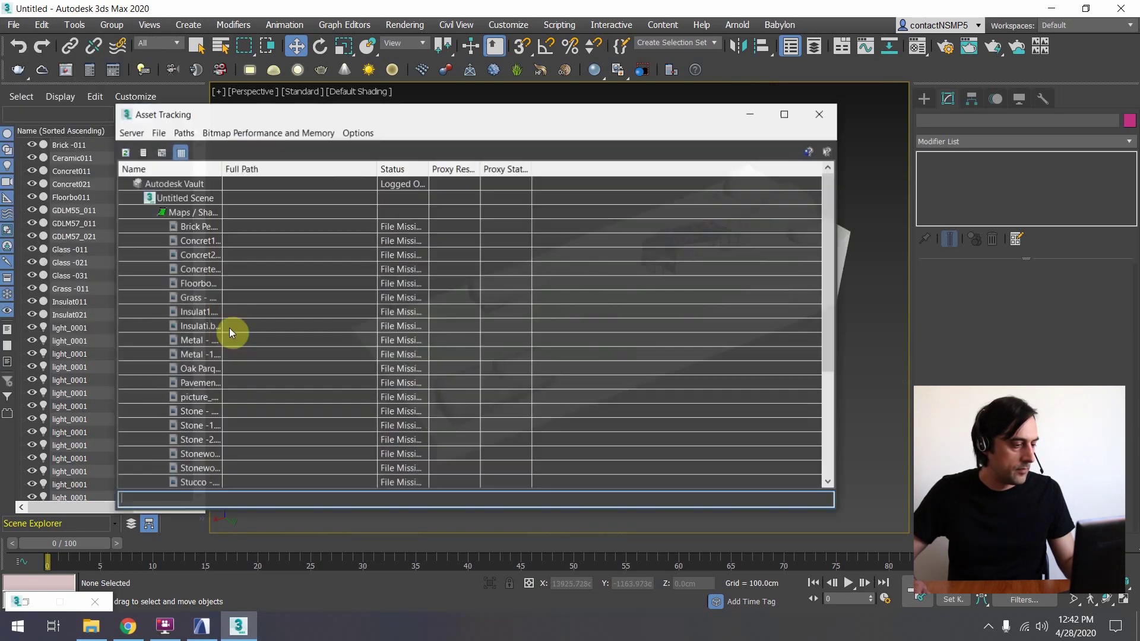
{"action": "left_click_drag", "start_coordinate": [327, 111], "coordinate": [336, 94]}
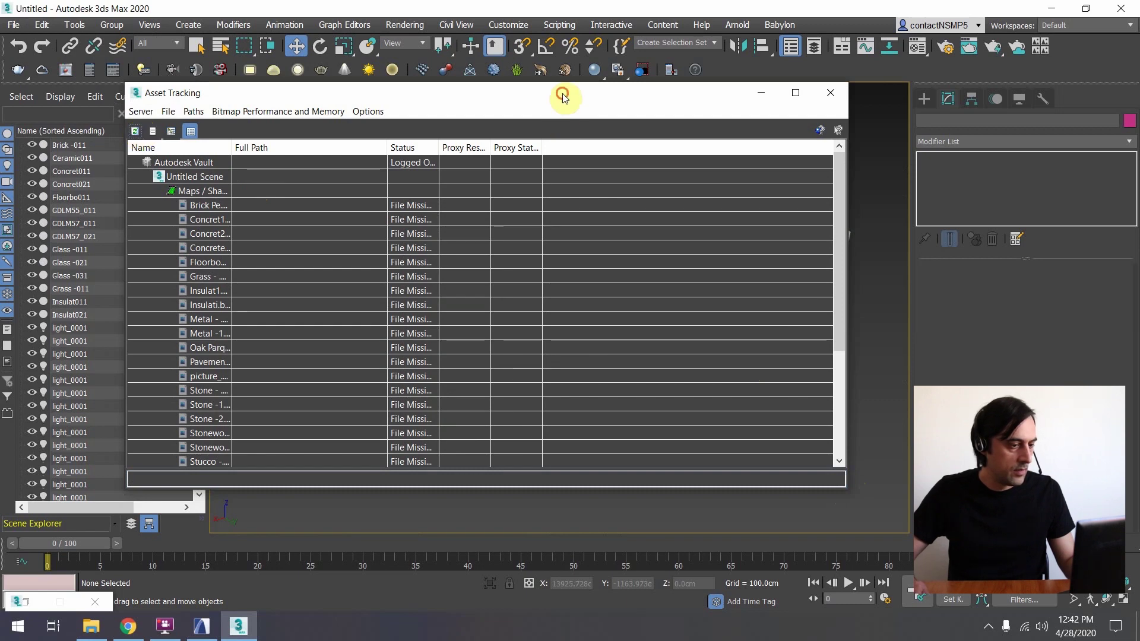
{"action": "left_click_drag", "start_coordinate": [562, 93], "coordinate": [575, 6]}
{"action": "left_click_drag", "start_coordinate": [311, 61], "coordinate": [430, 59]}
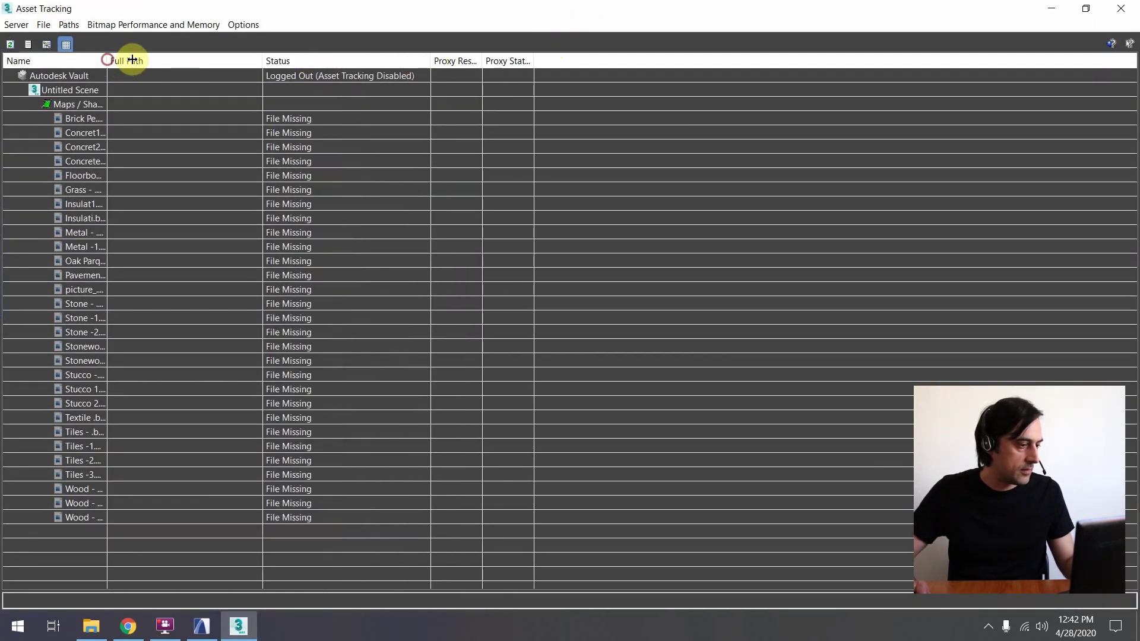
{"action": "left_click_drag", "start_coordinate": [107, 60], "coordinate": [224, 58]}
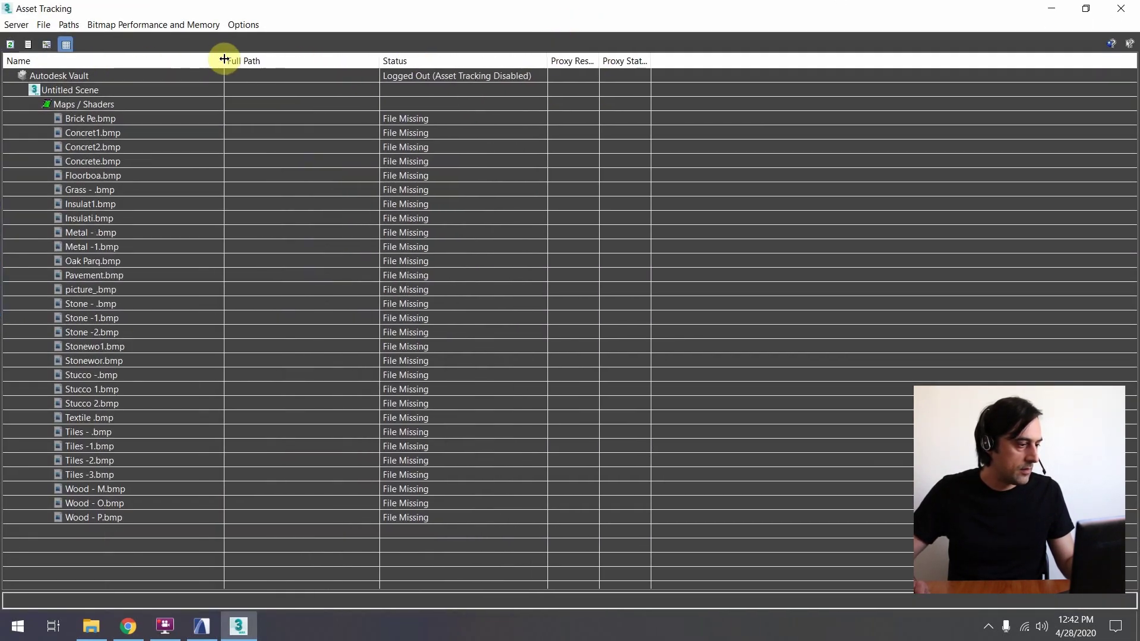
Step: Set the path of all listed textures, from Brick Pe.bmp to Wood - P.bmp, to the Export\3DS folder and close Asset Tracking
{"action": "left_click", "coordinate": [137, 120]}
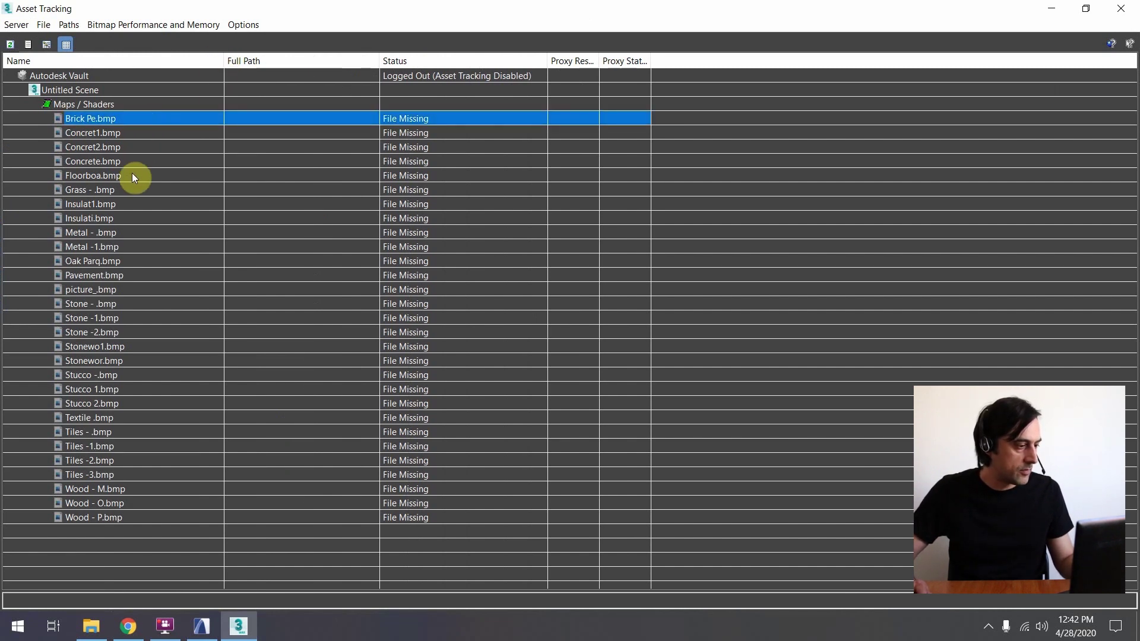
{"action": "left_click", "coordinate": [115, 519], "text": "shift"}
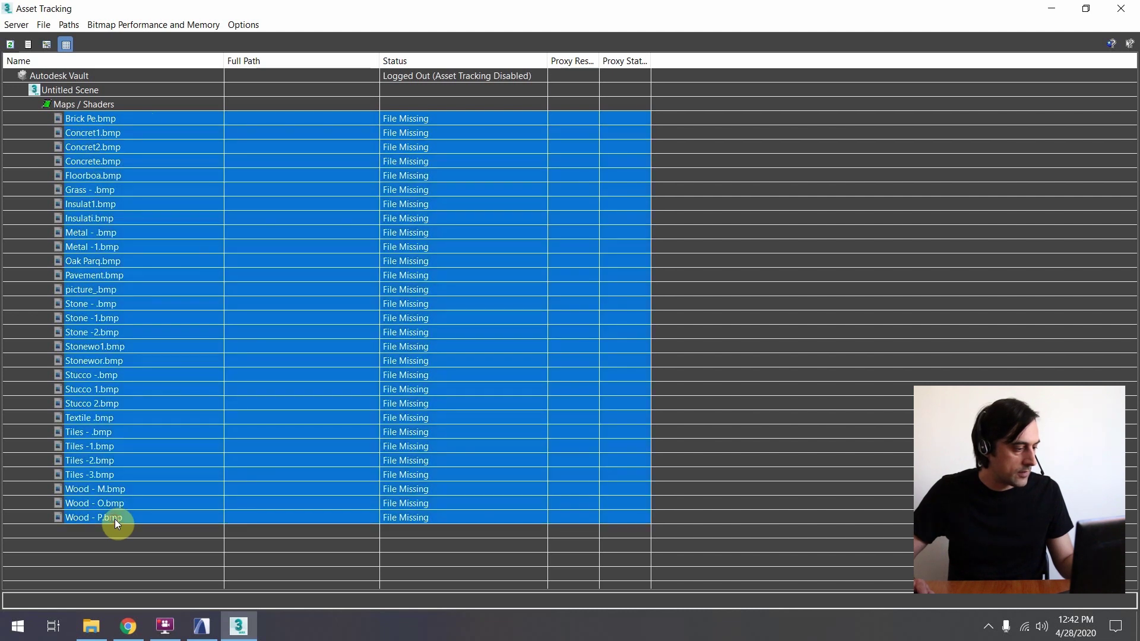
{"action": "right_click", "coordinate": [190, 469]}
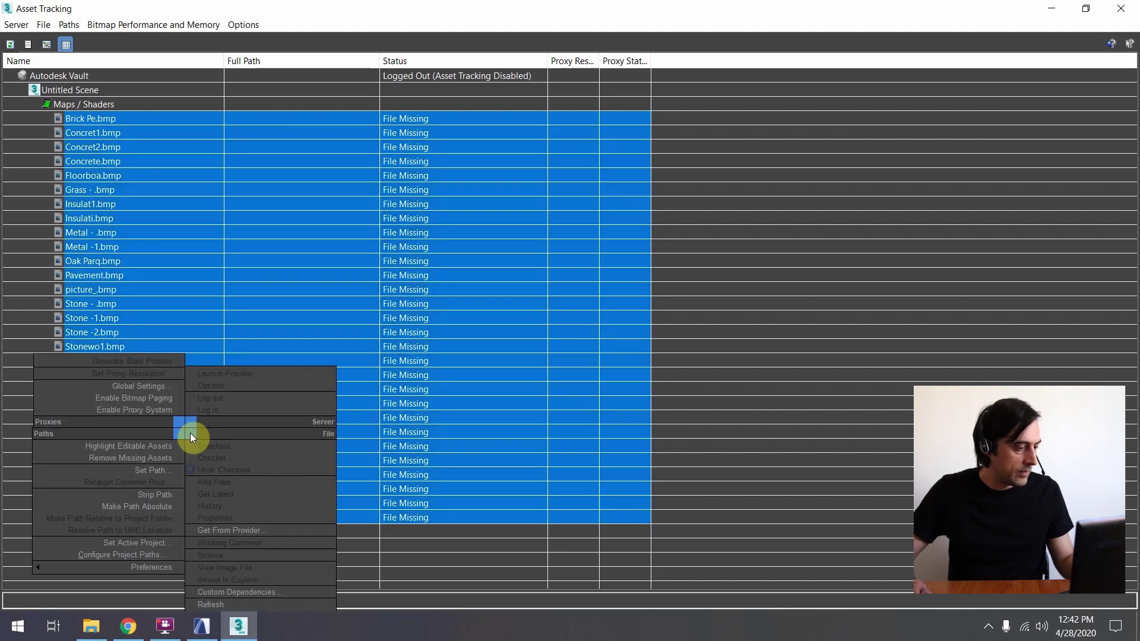
{"action": "left_click", "coordinate": [148, 471]}
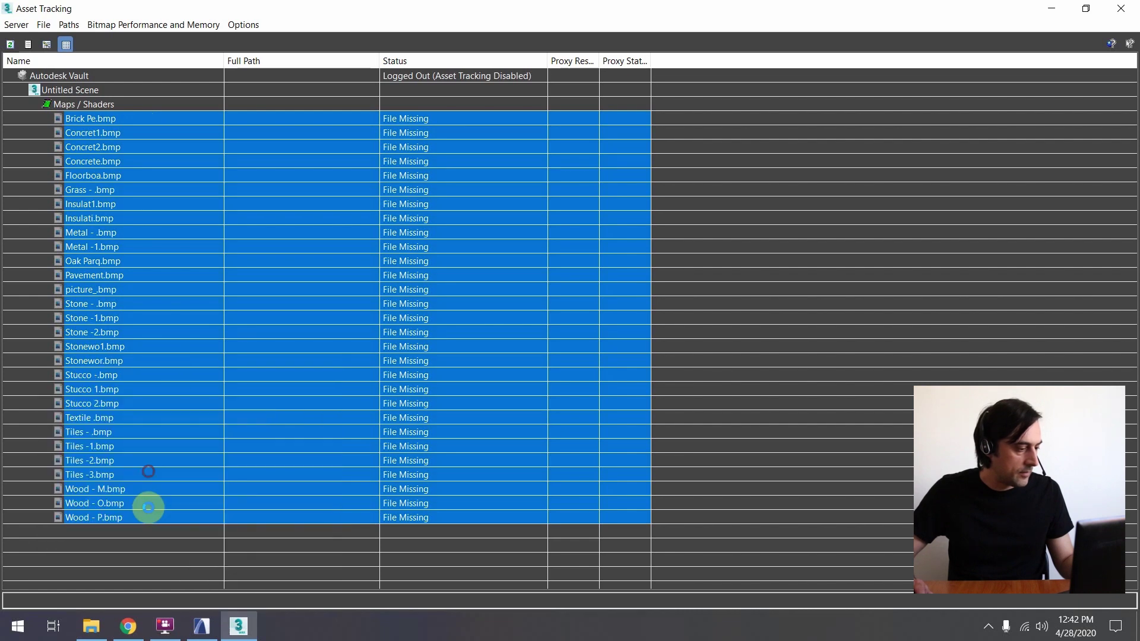
{"action": "left_click", "coordinate": [796, 464]}
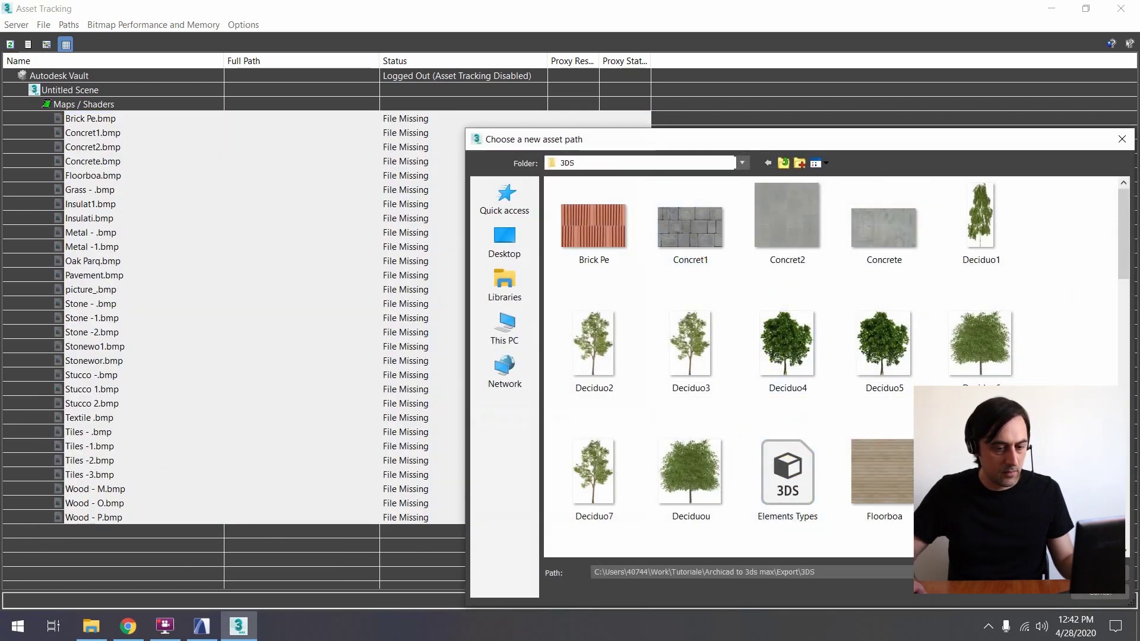
{"action": "left_click", "coordinate": [1100, 572]}
{"action": "left_click", "coordinate": [722, 492]}
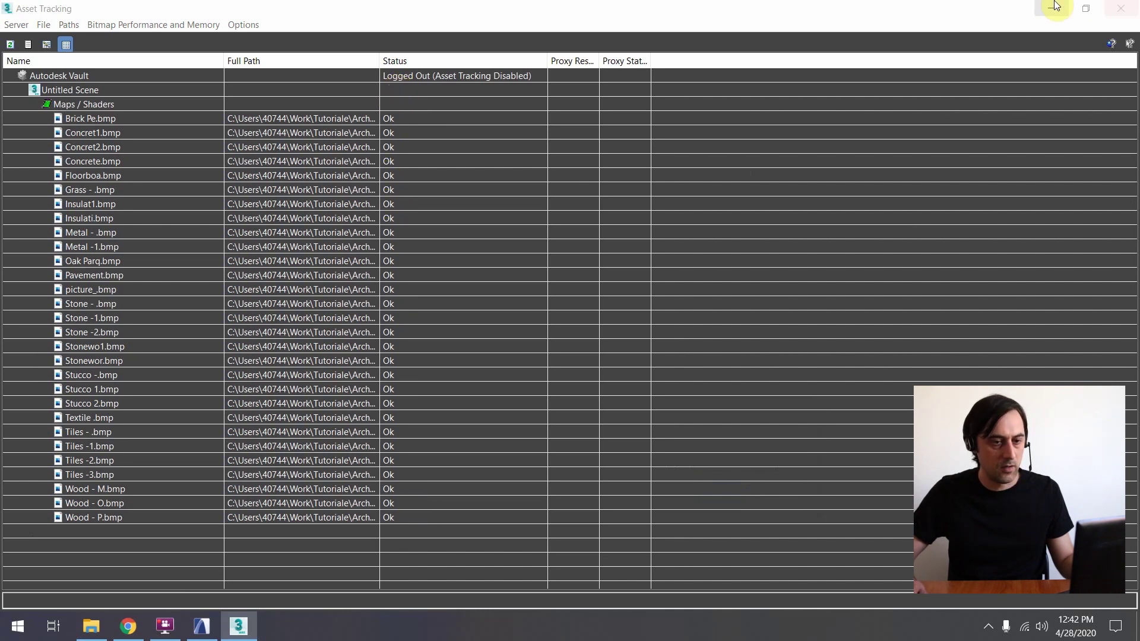
{"action": "left_click", "coordinate": [1121, 9]}
Step: Select the Paint -051 object containing the neighbouring buildings and add a Smooth modifier to it
{"action": "middle_click_drag", "start_coordinate": [694, 243], "coordinate": [565, 235], "text": "alt"}
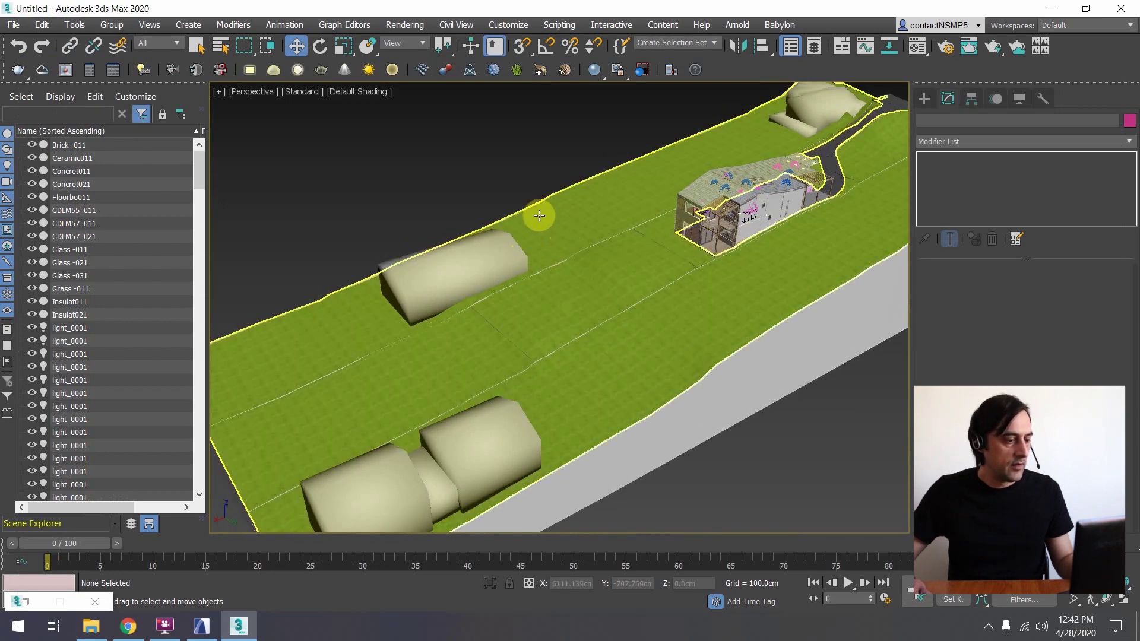
{"action": "left_click", "coordinate": [445, 268]}
{"action": "mouse_move", "coordinate": [438, 295]}
{"action": "middle_mouse_down", "text": "alt"}
{"action": "mouse_move", "coordinate": [499, 289]}
{"action": "mouse_move", "coordinate": [544, 350]}
{"action": "mouse_move", "coordinate": [516, 354]}
{"action": "mouse_move", "coordinate": [510, 344]}
{"action": "mouse_move", "coordinate": [534, 320]}
{"action": "mouse_move", "coordinate": [600, 321]}
{"action": "mouse_move", "coordinate": [629, 337]}
{"action": "mouse_move", "coordinate": [497, 344]}
{"action": "mouse_move", "coordinate": [473, 330]}
{"action": "mouse_move", "coordinate": [481, 341]}
{"action": "mouse_move", "coordinate": [462, 350]}
{"action": "mouse_move", "coordinate": [496, 247]}
{"action": "mouse_move", "coordinate": [529, 244]}
{"action": "mouse_move", "coordinate": [528, 261]}
{"action": "mouse_move", "coordinate": [570, 273]}
{"action": "mouse_move", "coordinate": [582, 262]}
{"action": "mouse_move", "coordinate": [537, 307]}
{"action": "middle_mouse_up", "text": "alt"}
{"action": "scroll", "coordinate": [588, 356], "scroll_direction": "up", "scroll_amount": 5}
{"action": "scroll", "coordinate": [585, 350], "scroll_direction": "down", "scroll_amount": 2}
{"action": "scroll", "coordinate": [511, 345], "scroll_direction": "down", "scroll_amount": 3}
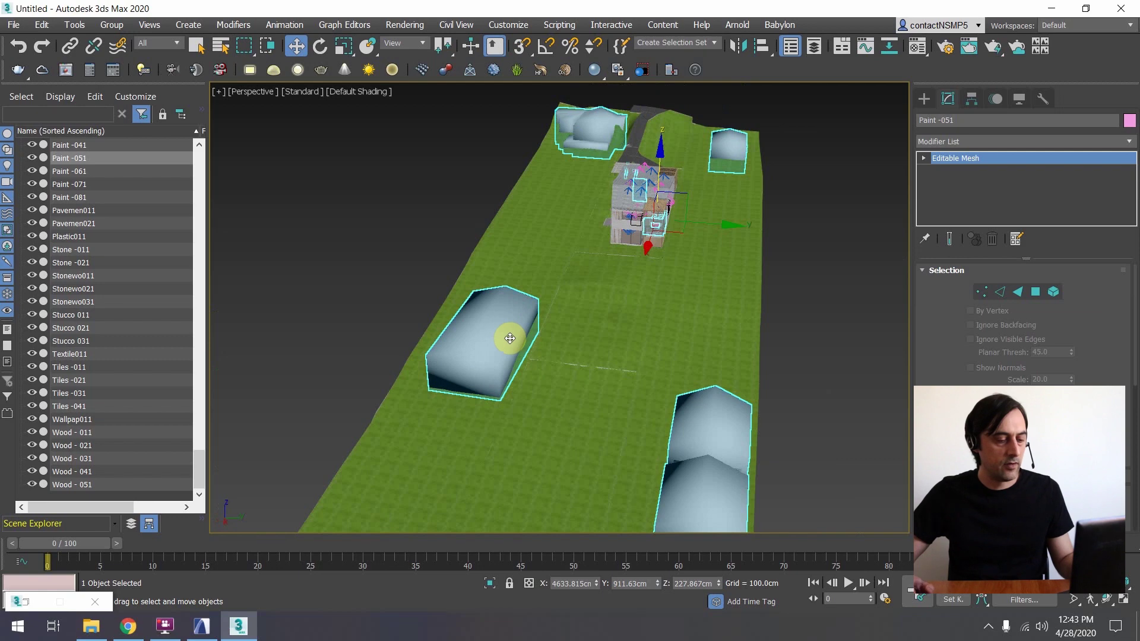
{"action": "scroll", "coordinate": [641, 318], "scroll_direction": "down", "scroll_amount": 3}
{"action": "middle_click_drag", "start_coordinate": [641, 318], "coordinate": [647, 318], "text": "alt"}
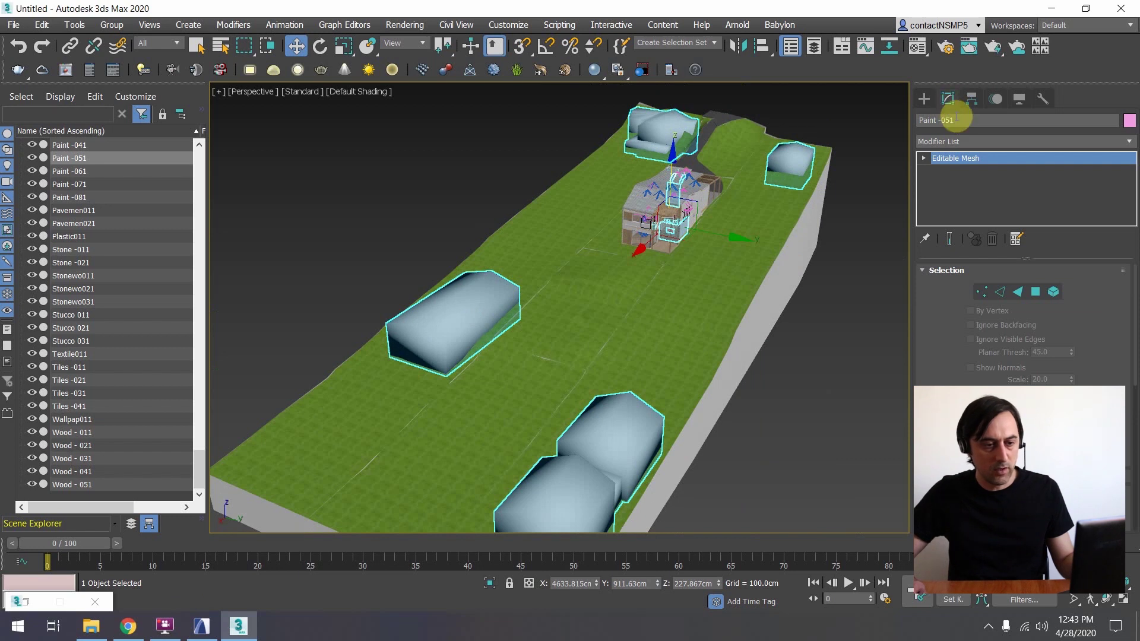
{"action": "left_click", "coordinate": [1132, 143]}
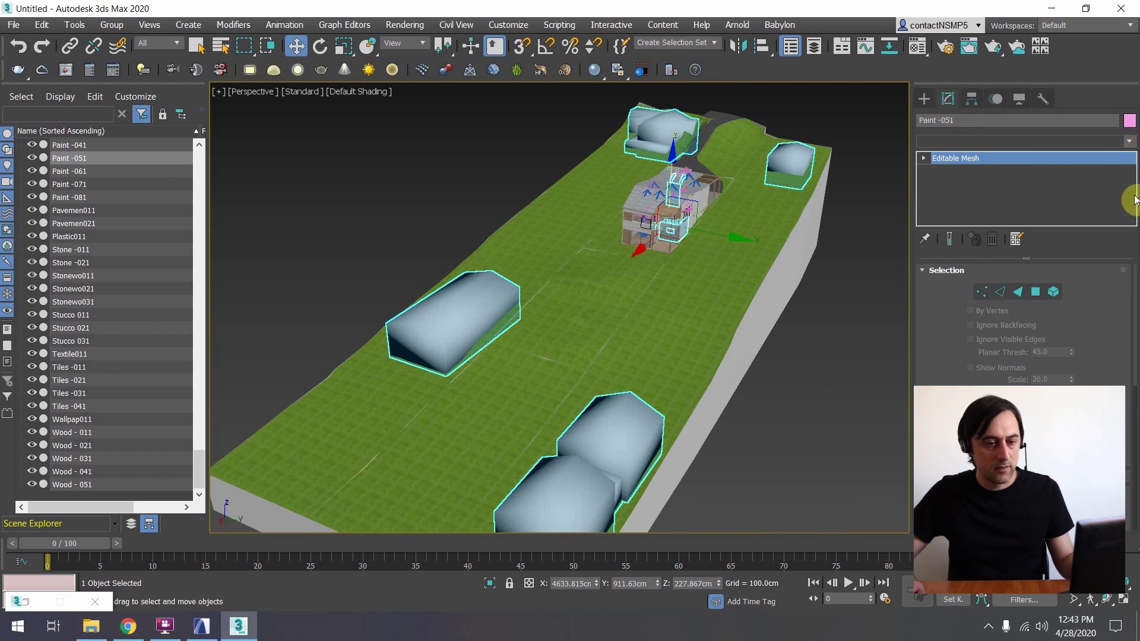
{"action": "left_click_drag", "start_coordinate": [1133, 208], "coordinate": [1134, 456]}
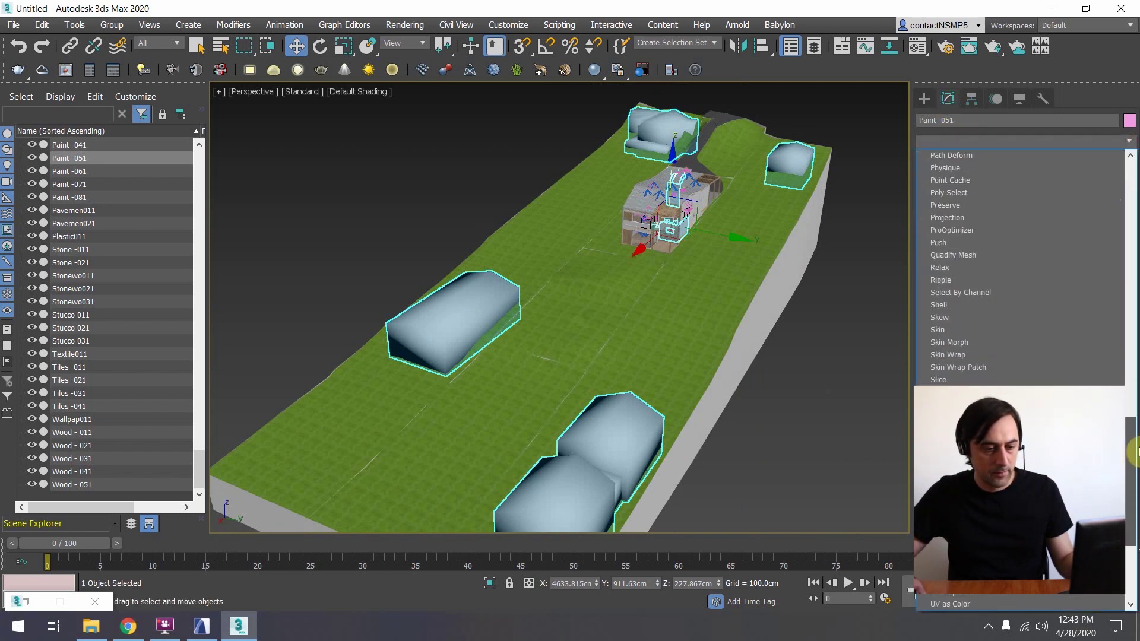
{"action": "left_click", "coordinate": [1058, 392]}
Step: Turn on Auto Smooth in the Smooth modifier of the neighbouring buildings
{"action": "middle_click_drag", "start_coordinate": [800, 340], "coordinate": [755, 297], "text": "alt"}
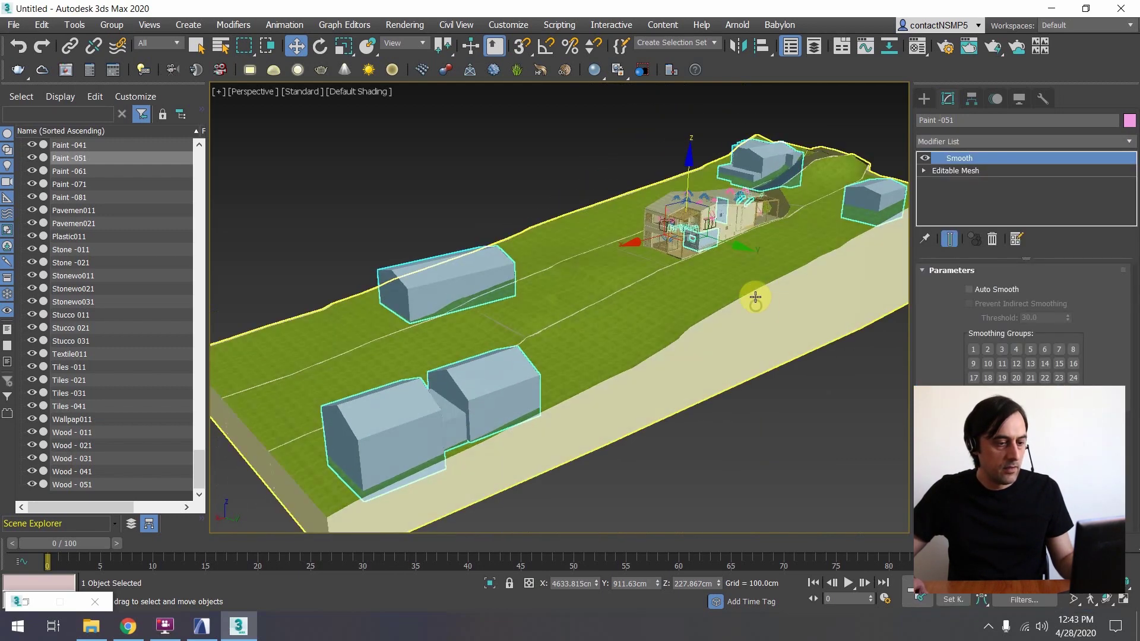
{"action": "scroll", "coordinate": [771, 222], "scroll_direction": "up", "scroll_amount": 4}
{"action": "middle_click_drag", "start_coordinate": [554, 273], "coordinate": [618, 247]}
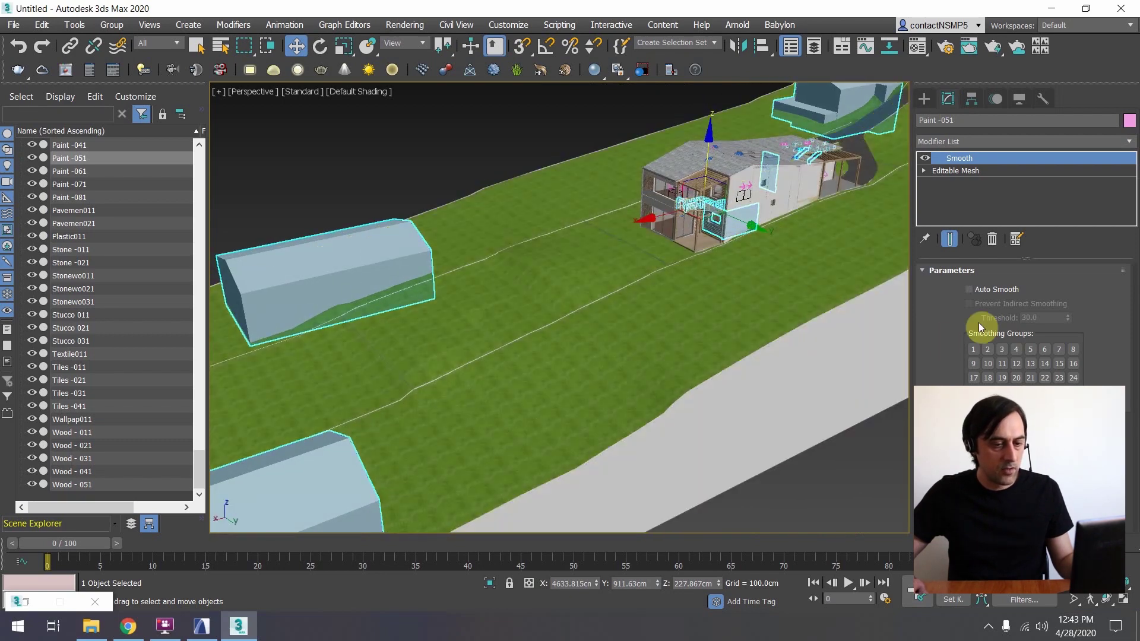
{"action": "left_click", "coordinate": [993, 295]}
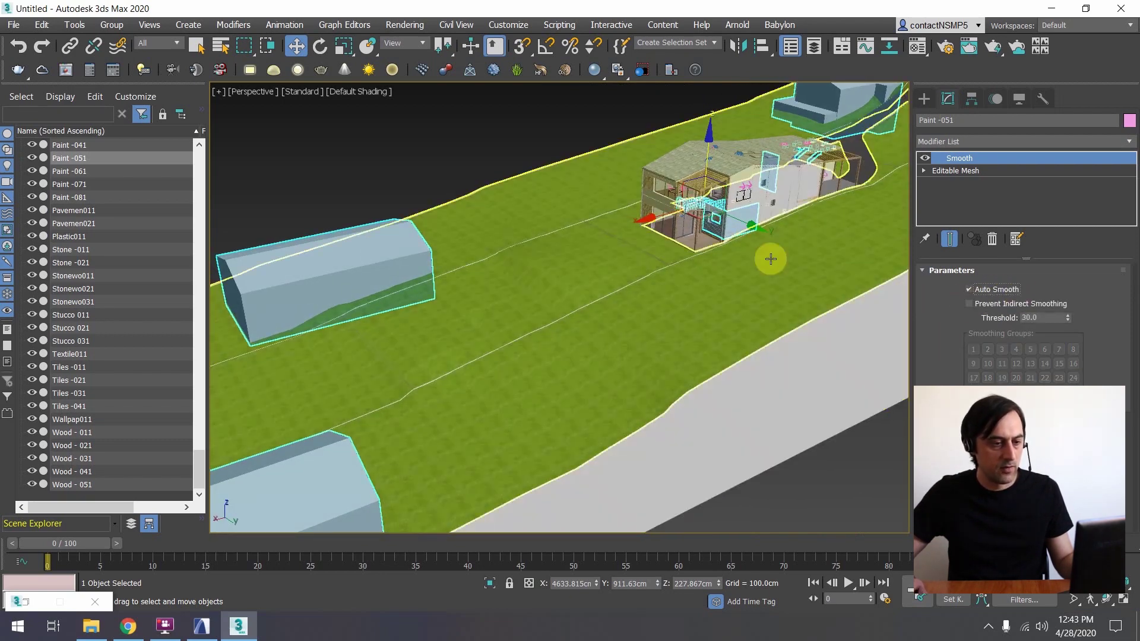
{"action": "middle_click_drag", "start_coordinate": [763, 255], "coordinate": [653, 272]}
{"action": "scroll", "coordinate": [653, 272], "scroll_direction": "down", "scroll_amount": 5}
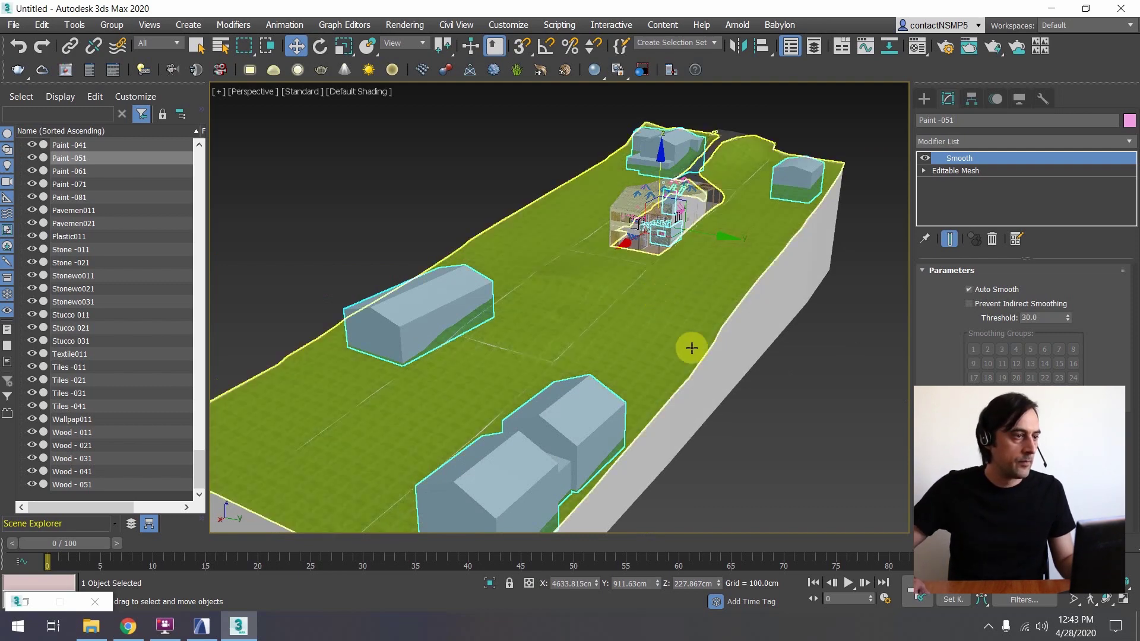
Step: Clear the selection and examine the shading of the neighbouring buildings and the house
{"action": "left_click", "coordinate": [777, 395]}
{"action": "middle_click_drag", "start_coordinate": [692, 229], "coordinate": [671, 229], "text": "alt"}
{"action": "scroll", "coordinate": [671, 229], "scroll_direction": "up", "scroll_amount": 3}
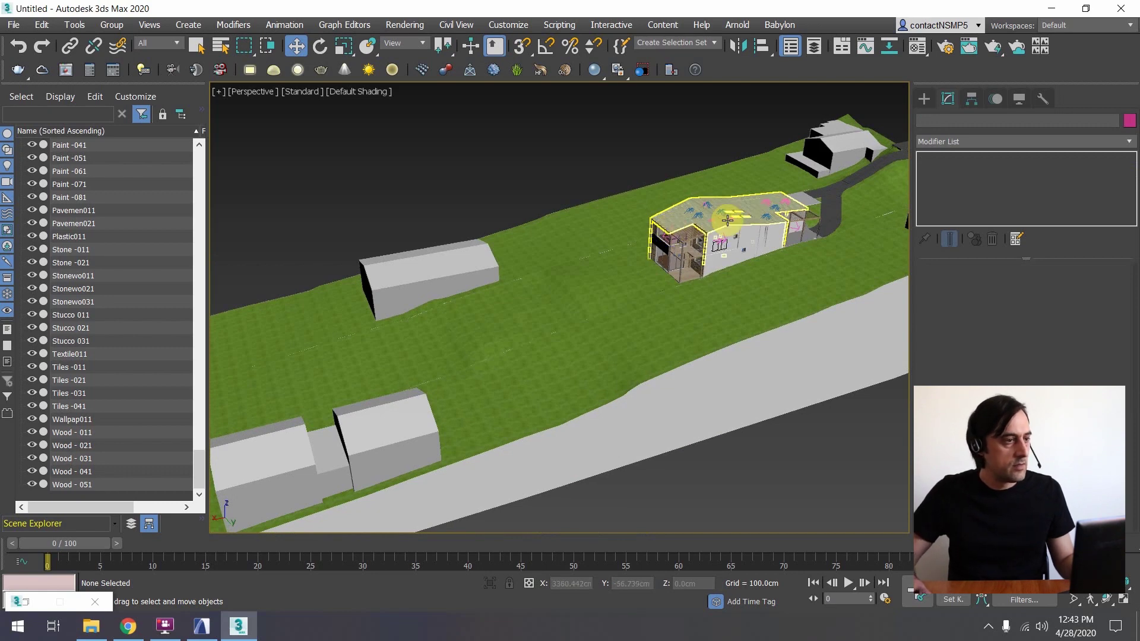
{"action": "scroll", "coordinate": [727, 221], "scroll_direction": "down", "scroll_amount": 2}
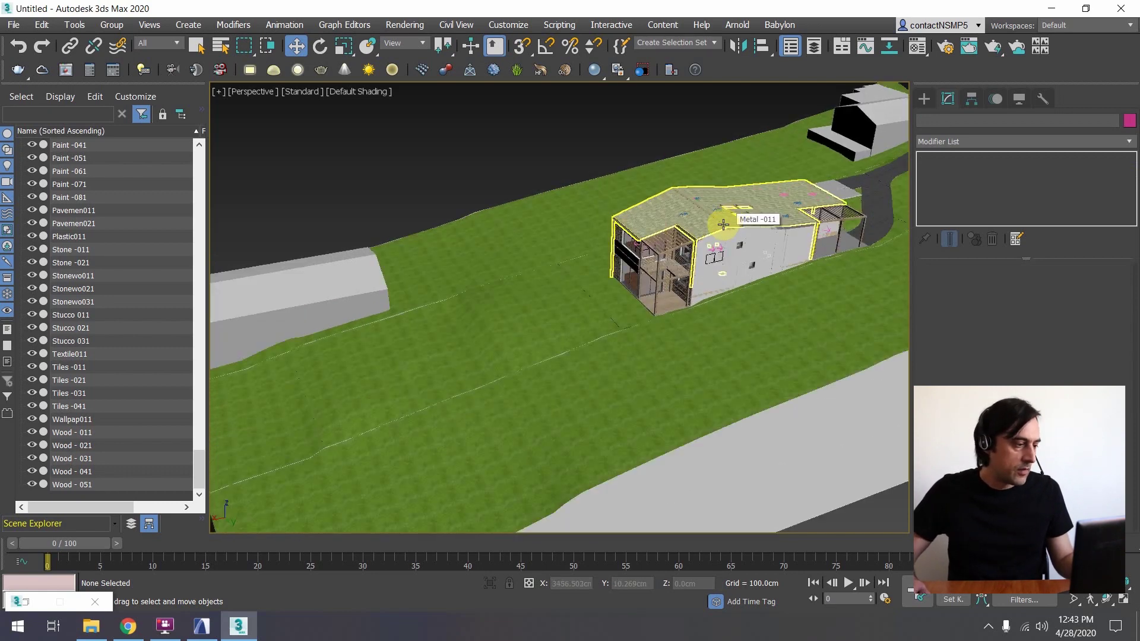
{"action": "scroll", "coordinate": [724, 225], "scroll_direction": "down", "scroll_amount": 5}
{"action": "mouse_move", "coordinate": [693, 249]}
{"action": "middle_mouse_down", "text": "alt"}
{"action": "mouse_move", "coordinate": [706, 241]}
{"action": "mouse_move", "coordinate": [683, 259]}
{"action": "mouse_move", "coordinate": [701, 253]}
{"action": "mouse_move", "coordinate": [694, 261]}
{"action": "middle_mouse_up", "text": "alt"}
{"action": "scroll", "coordinate": [694, 261], "scroll_direction": "up", "scroll_amount": 2}
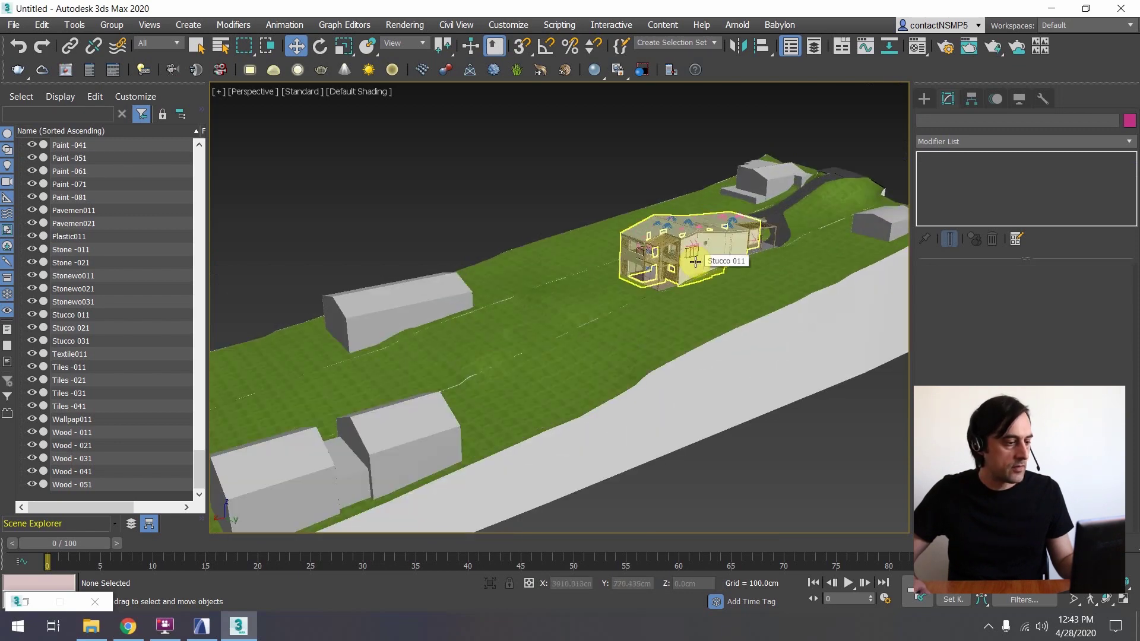
Step: Review the names and types of the scene materials in the Material/Map Browser and check the assigned renderer in Render Setup
{"action": "key", "text": "m"}
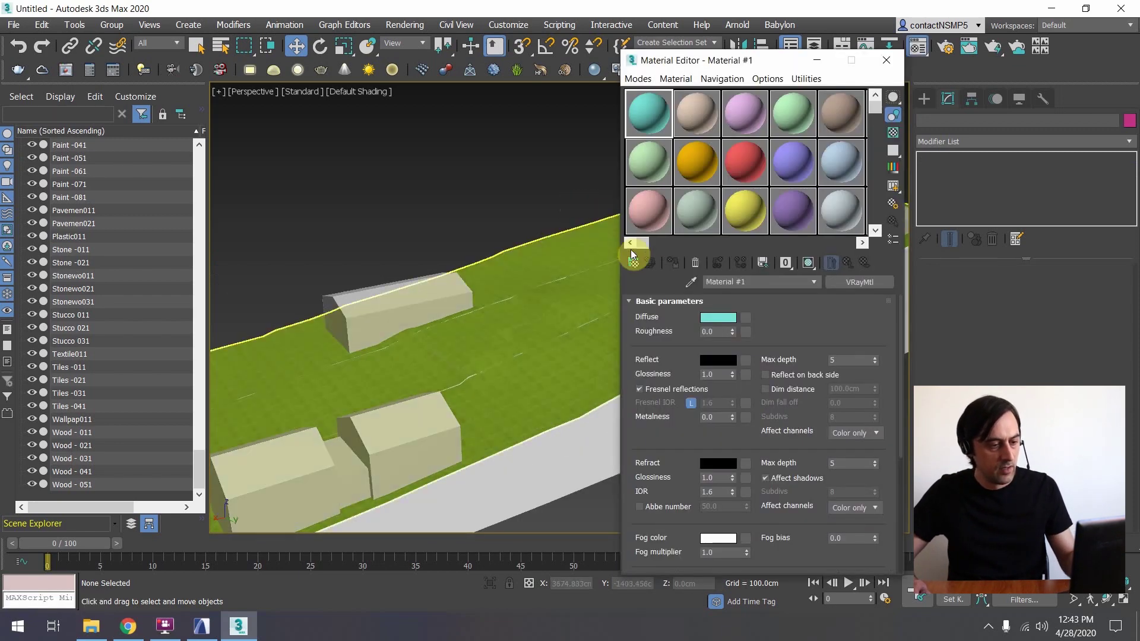
{"action": "left_click", "coordinate": [635, 262]}
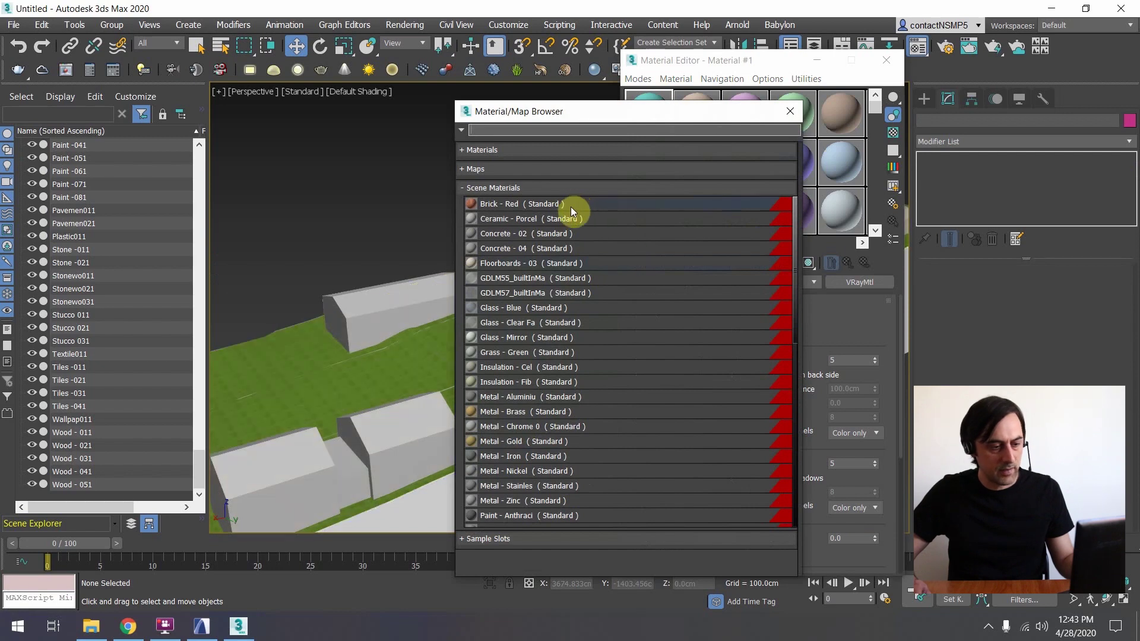
{"action": "mouse_move", "coordinate": [796, 209]}
{"action": "left_mouse_down"}
{"action": "mouse_move", "coordinate": [810, 430]}
{"action": "mouse_move", "coordinate": [792, 230]}
{"action": "mouse_move", "coordinate": [614, 216]}
{"action": "left_mouse_up"}
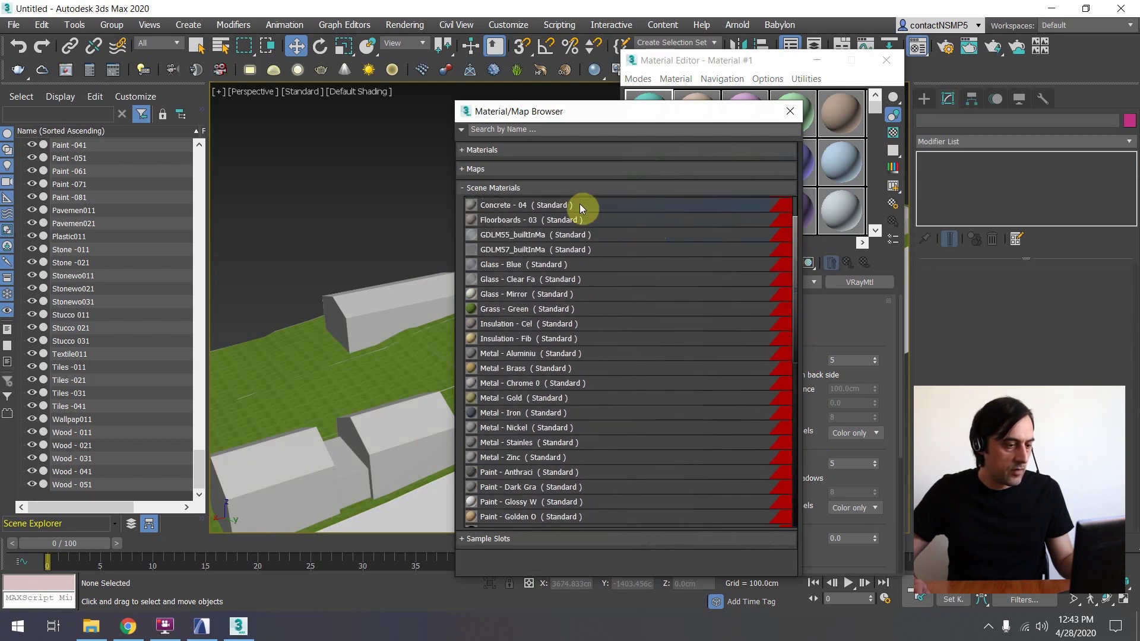
{"action": "scroll", "coordinate": [582, 297], "scroll_direction": "down", "scroll_amount": 8}
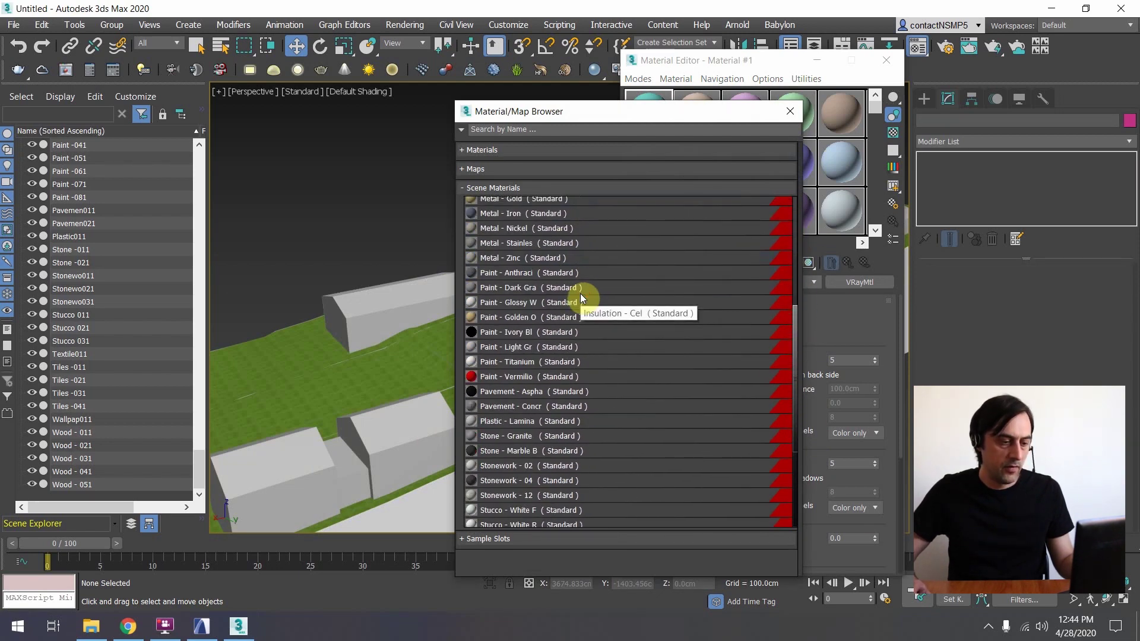
{"action": "scroll", "coordinate": [581, 297], "scroll_direction": "down", "scroll_amount": 1}
{"action": "scroll", "coordinate": [667, 335], "scroll_direction": "up", "scroll_amount": 3}
{"action": "scroll", "coordinate": [665, 333], "scroll_direction": "up", "scroll_amount": 7}
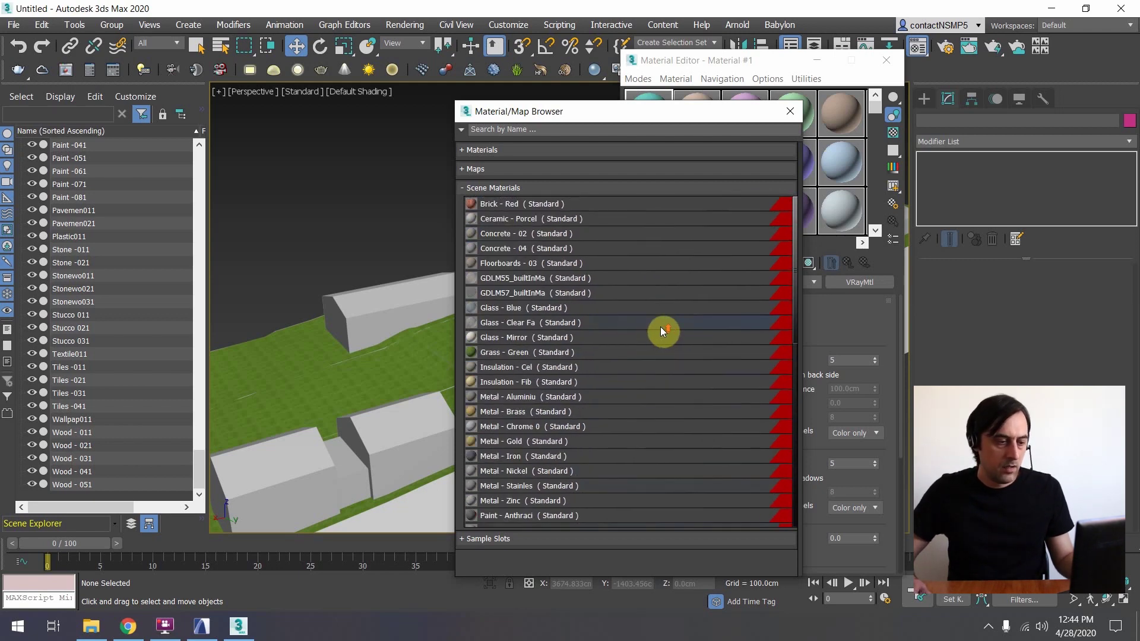
{"action": "scroll", "coordinate": [653, 290], "scroll_direction": "down", "scroll_amount": 7}
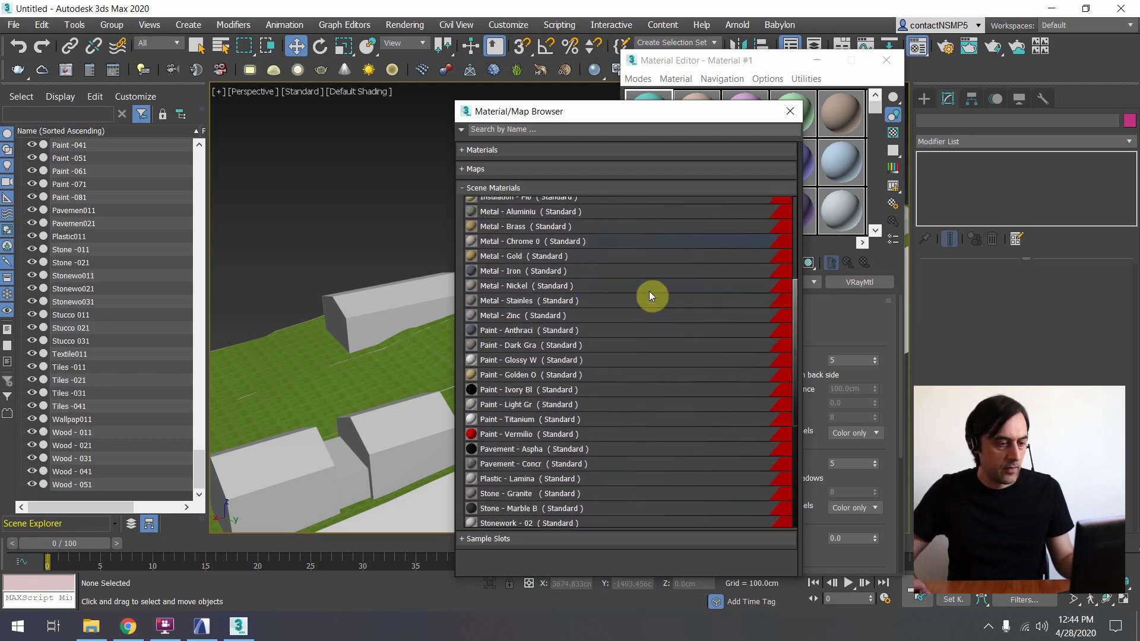
{"action": "scroll", "coordinate": [649, 291], "scroll_direction": "down", "scroll_amount": 2}
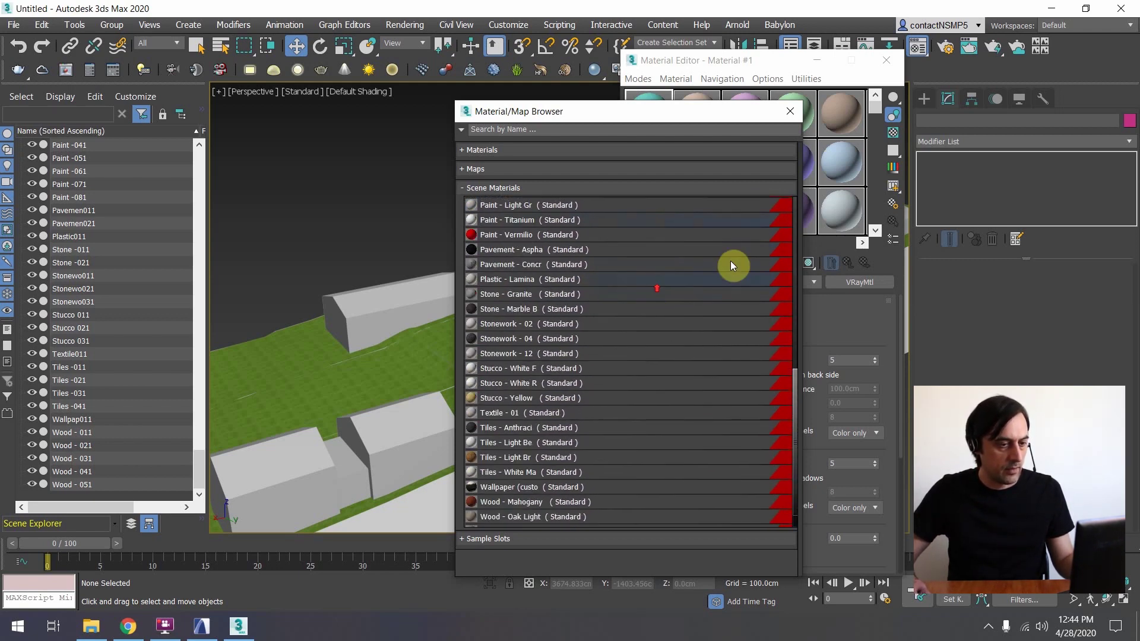
{"action": "left_click", "coordinate": [792, 112]}
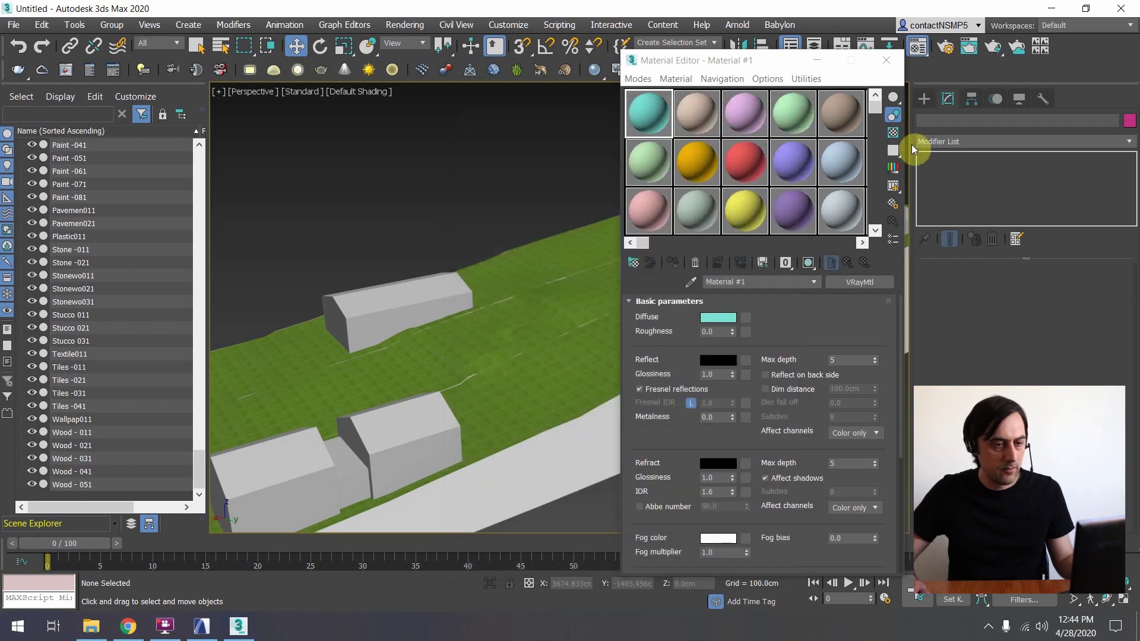
{"action": "left_click", "coordinate": [947, 57]}
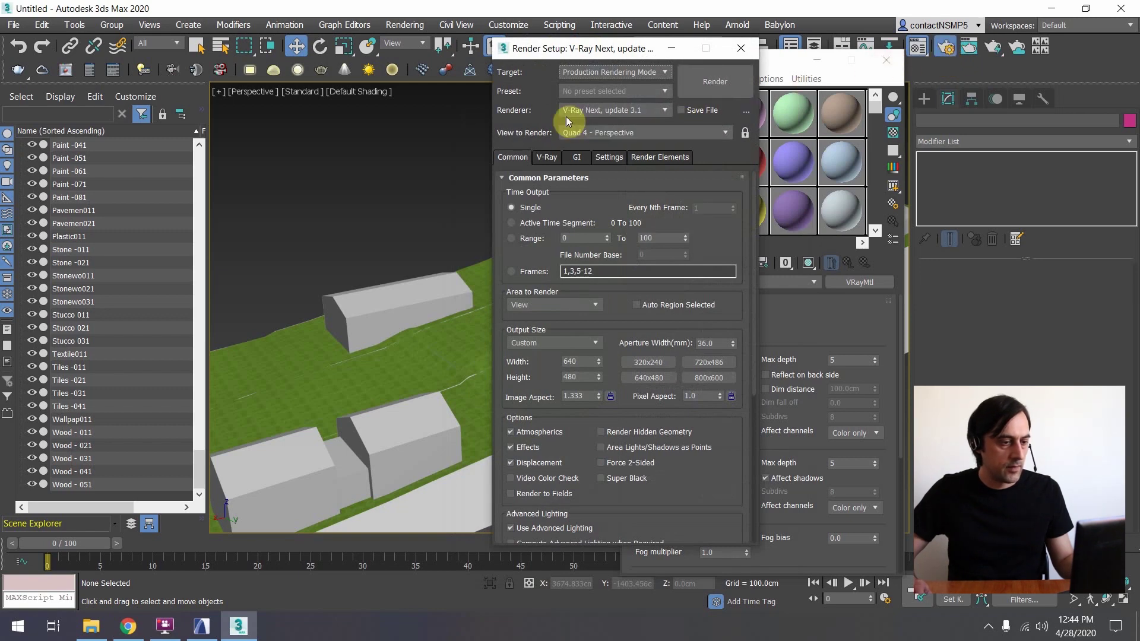
{"action": "left_click", "coordinate": [741, 48]}
Step: Convert the scene with the V-Ray scene converter, enabling trace reflections for Standard materials and conversion of Standard opacity to V-Ray refraction
{"action": "mouse_move", "coordinate": [495, 247]}
{"action": "middle_mouse_down"}
{"action": "mouse_move", "coordinate": [475, 230]}
{"action": "mouse_move", "coordinate": [480, 243]}
{"action": "middle_mouse_up"}
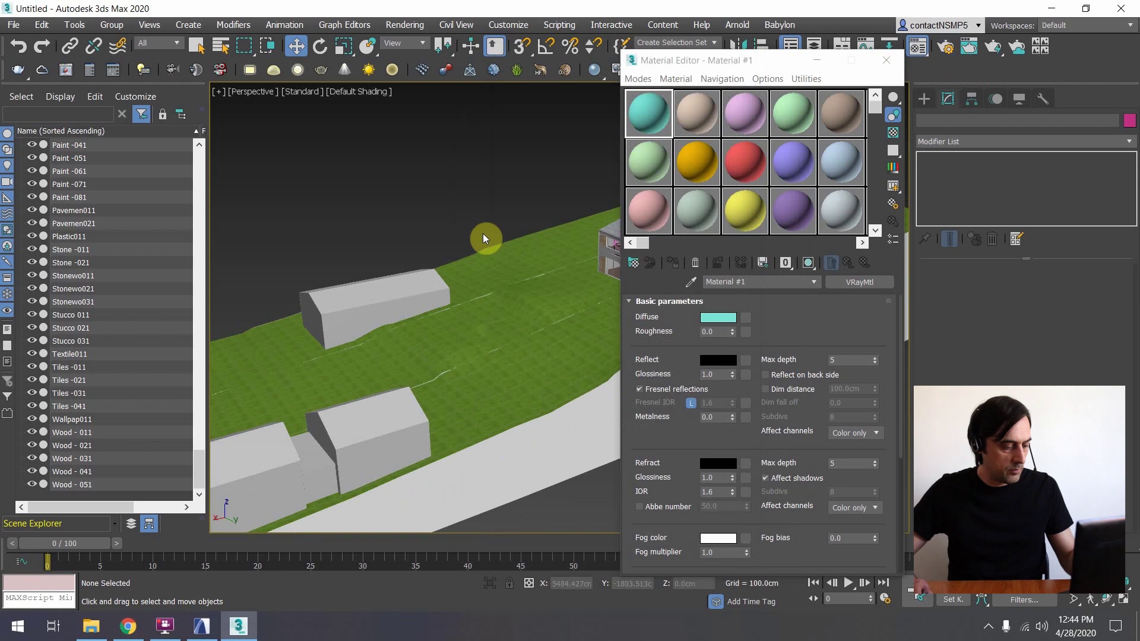
{"action": "key", "text": "x"}
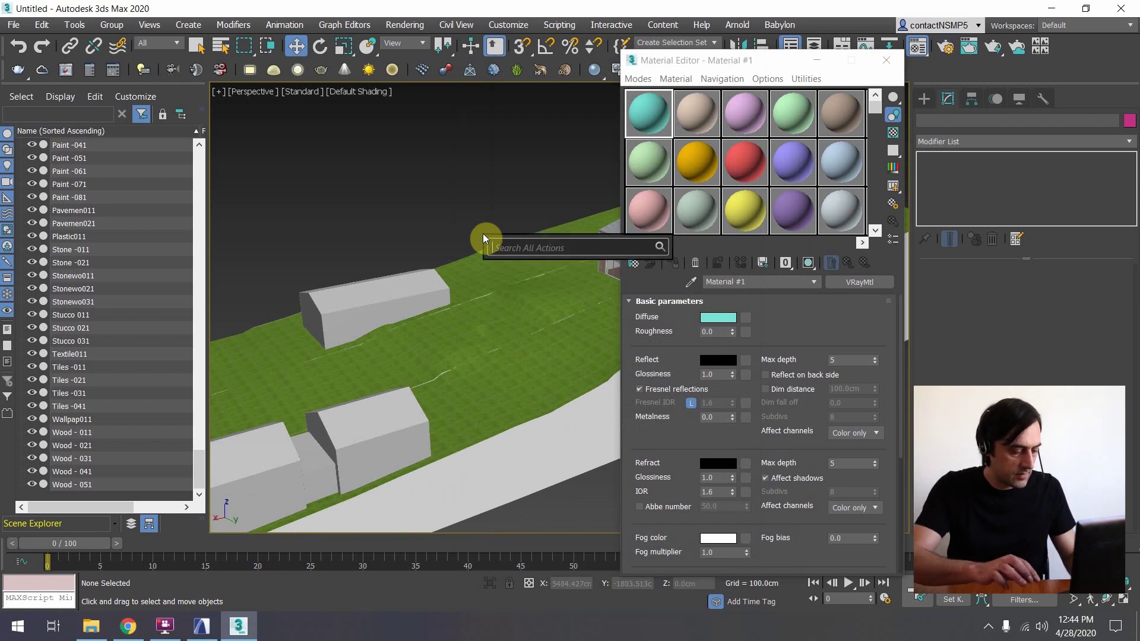
{"action": "type", "text": "vray"}
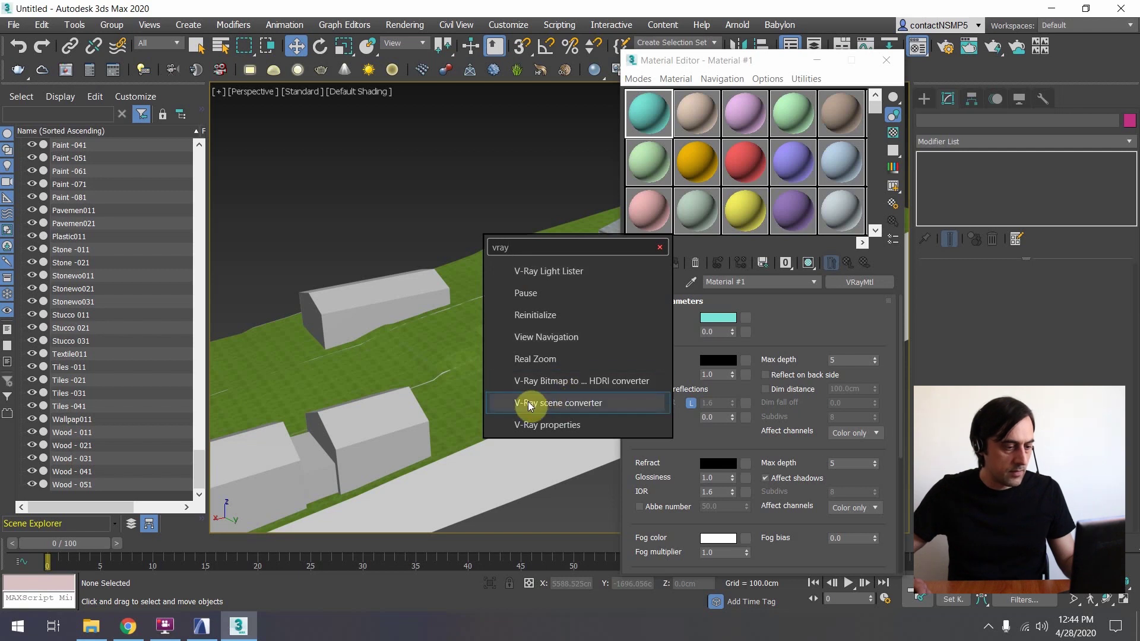
{"action": "left_click", "coordinate": [574, 406]}
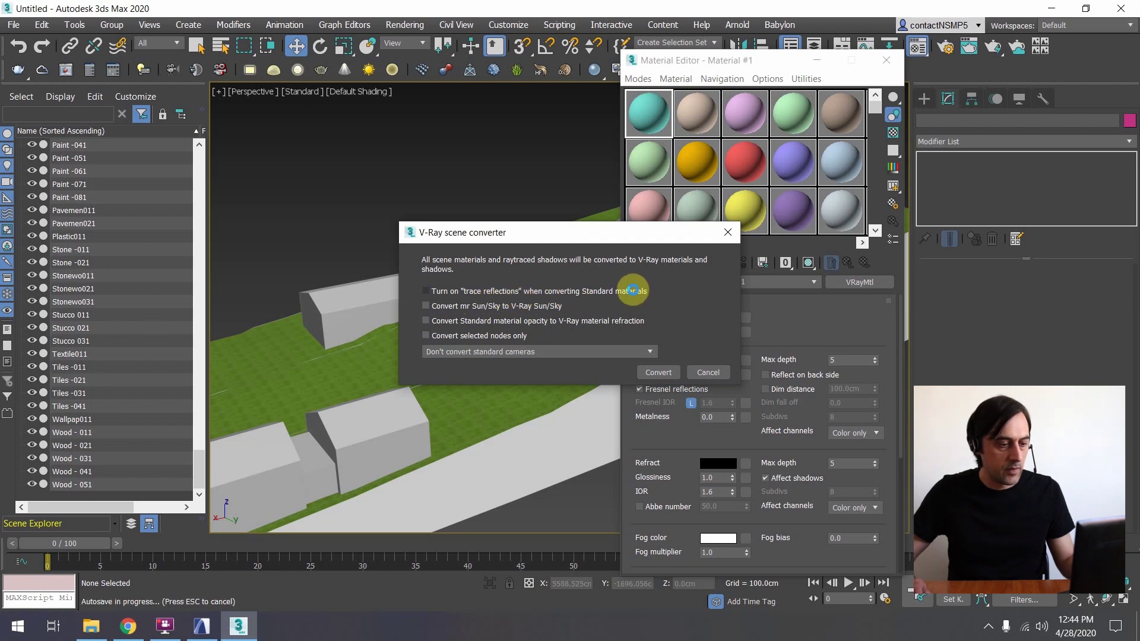
{"action": "left_click", "coordinate": [446, 295]}
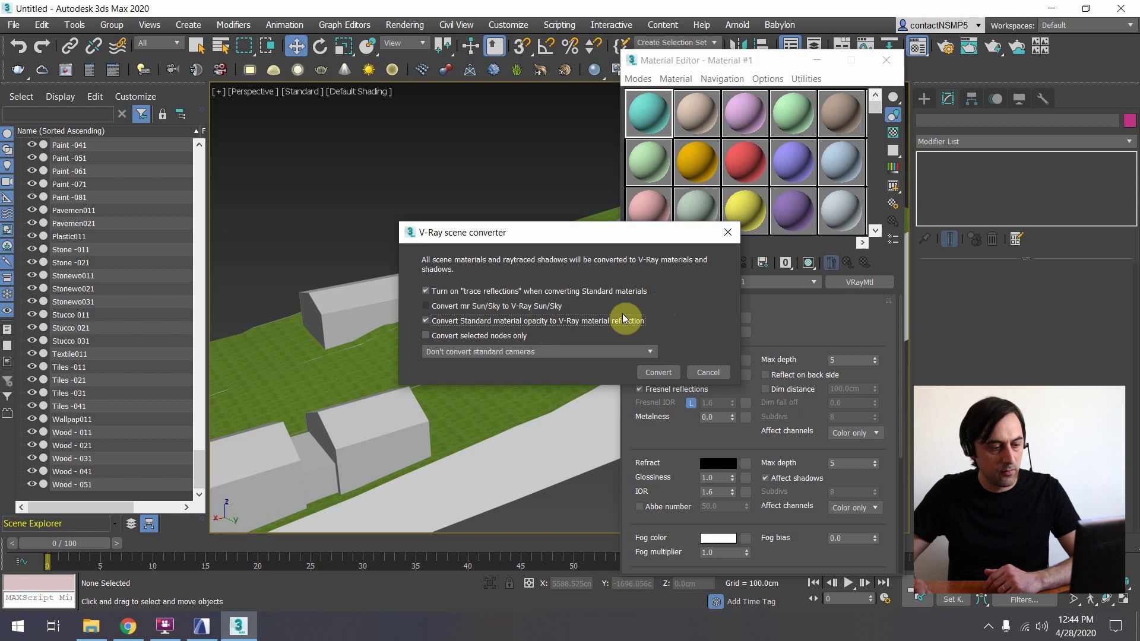
{"action": "left_click", "coordinate": [650, 372]}
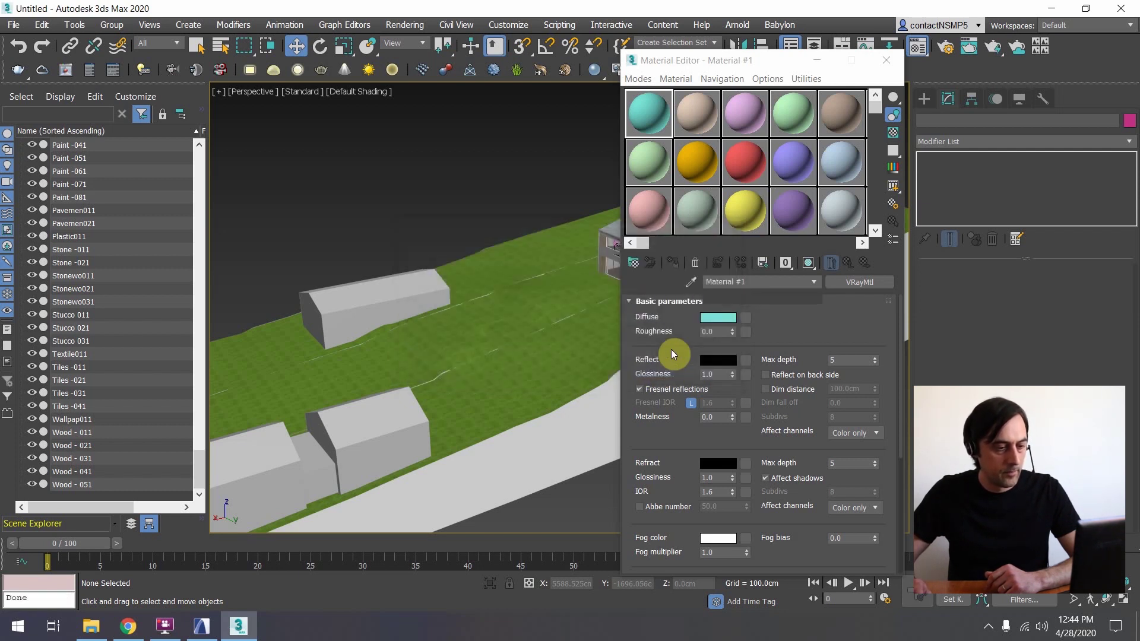
Step: Check the names and types of the converted scene materials in the Material/Map Browser
{"action": "left_click_drag", "start_coordinate": [689, 59], "coordinate": [855, 60]}
{"action": "middle_click_drag", "start_coordinate": [529, 240], "coordinate": [573, 242]}
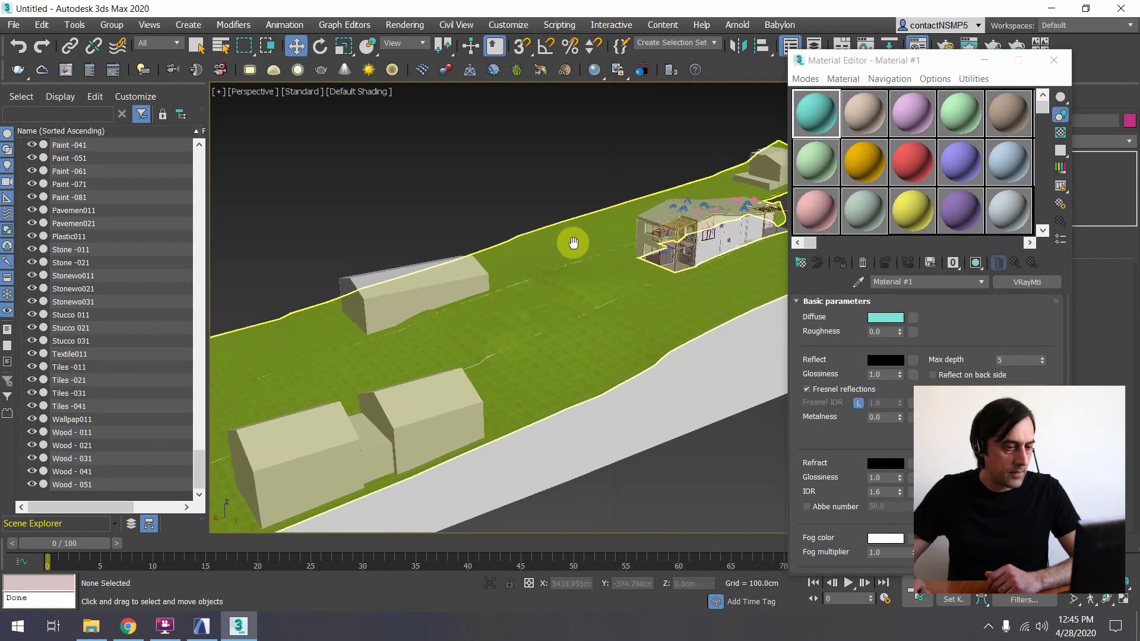
{"action": "left_click", "coordinate": [801, 263]}
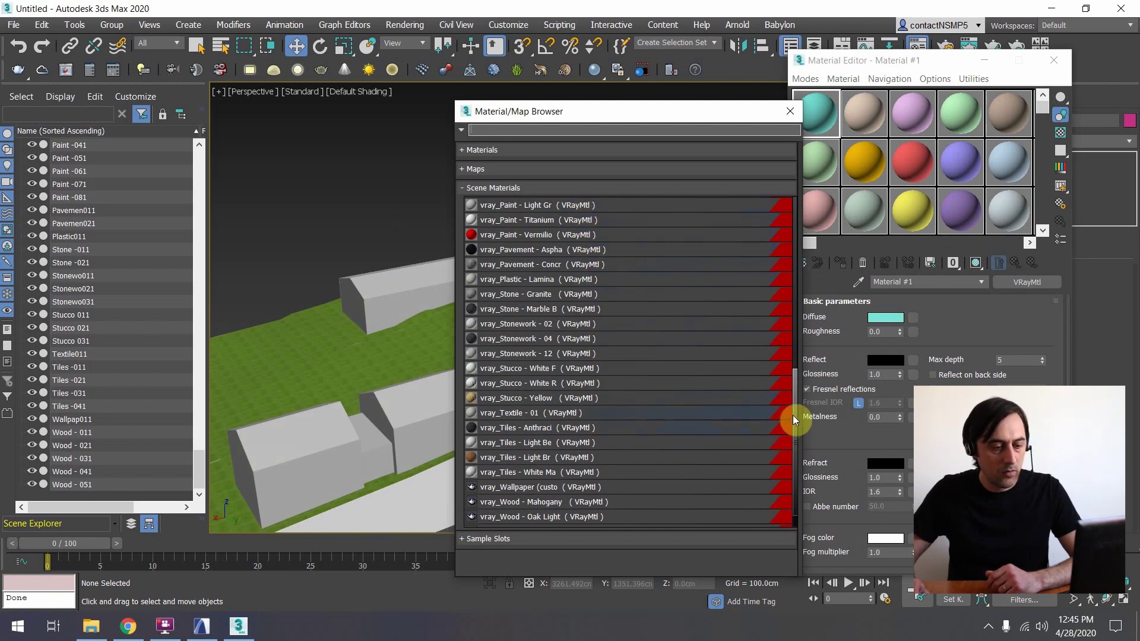
{"action": "left_click_drag", "start_coordinate": [793, 412], "coordinate": [797, 235]}
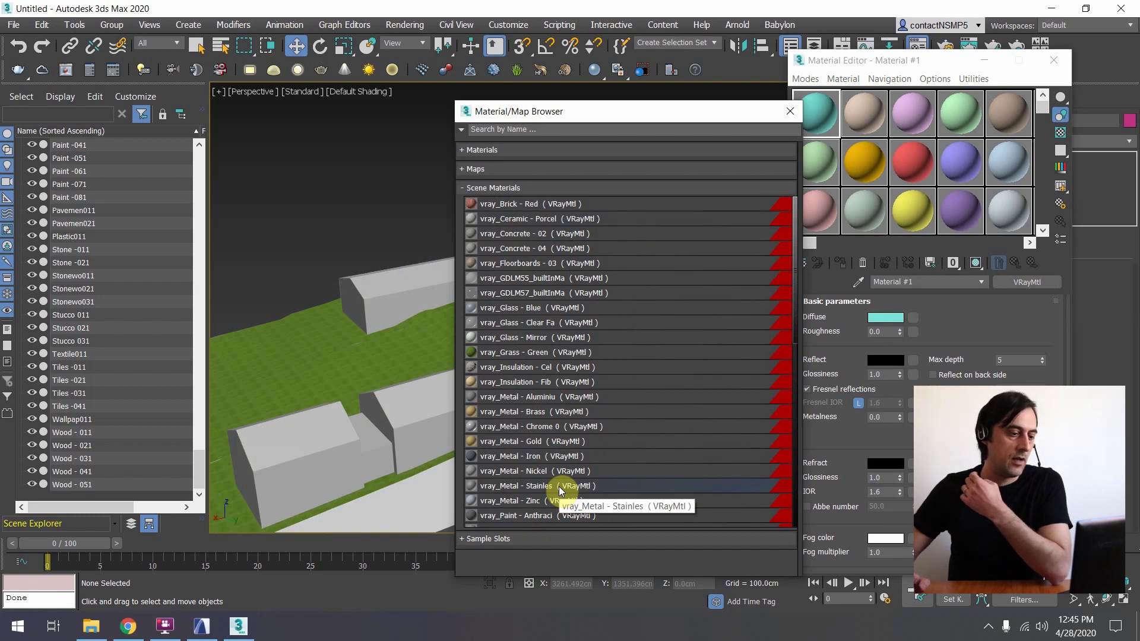
{"action": "left_click", "coordinate": [790, 112]}
{"action": "middle_click_drag", "start_coordinate": [728, 221], "coordinate": [711, 236]}
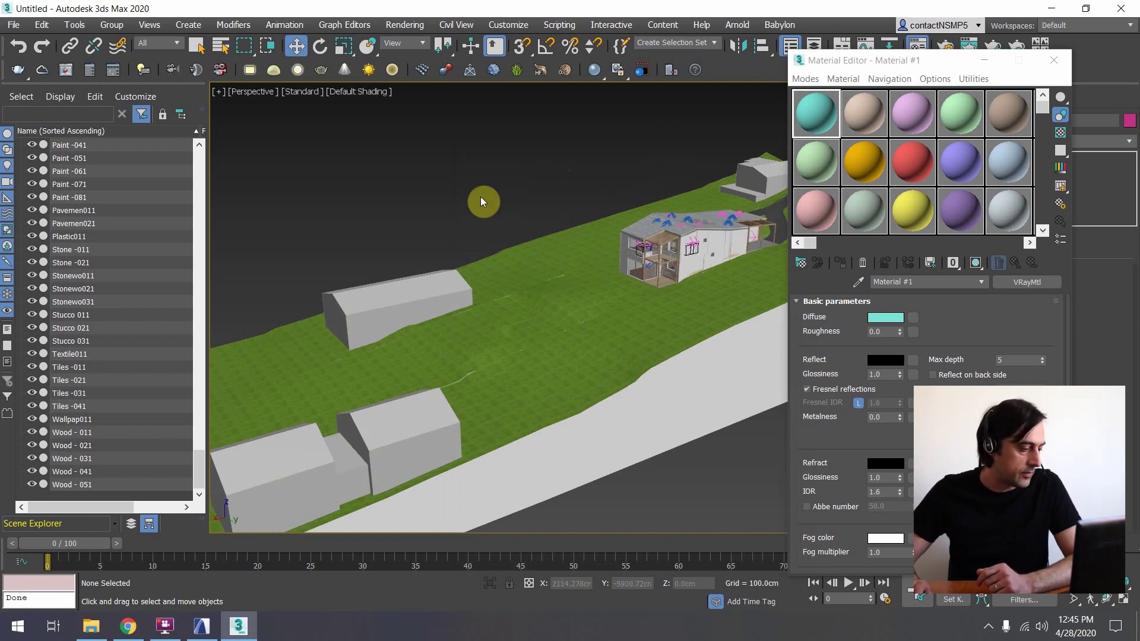
Step: Cancel the open 3D Studio export settings dialog in ARCHICAD and return to 3ds Max
{"action": "left_click", "coordinate": [201, 631]}
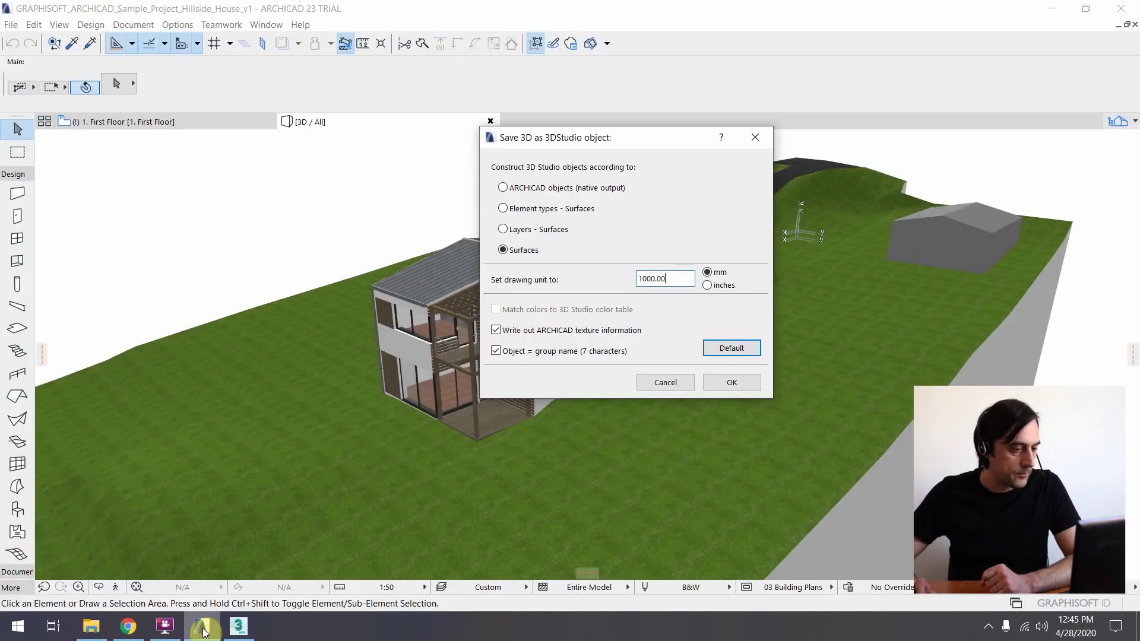
{"action": "left_click", "coordinate": [666, 383]}
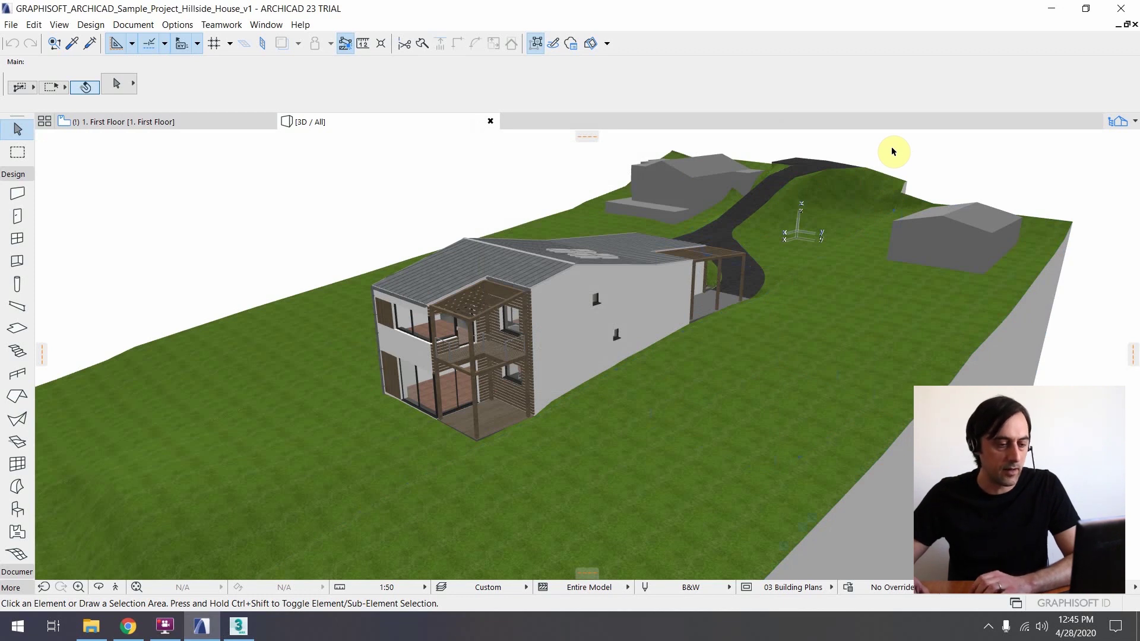
{"action": "left_click", "coordinate": [238, 626]}
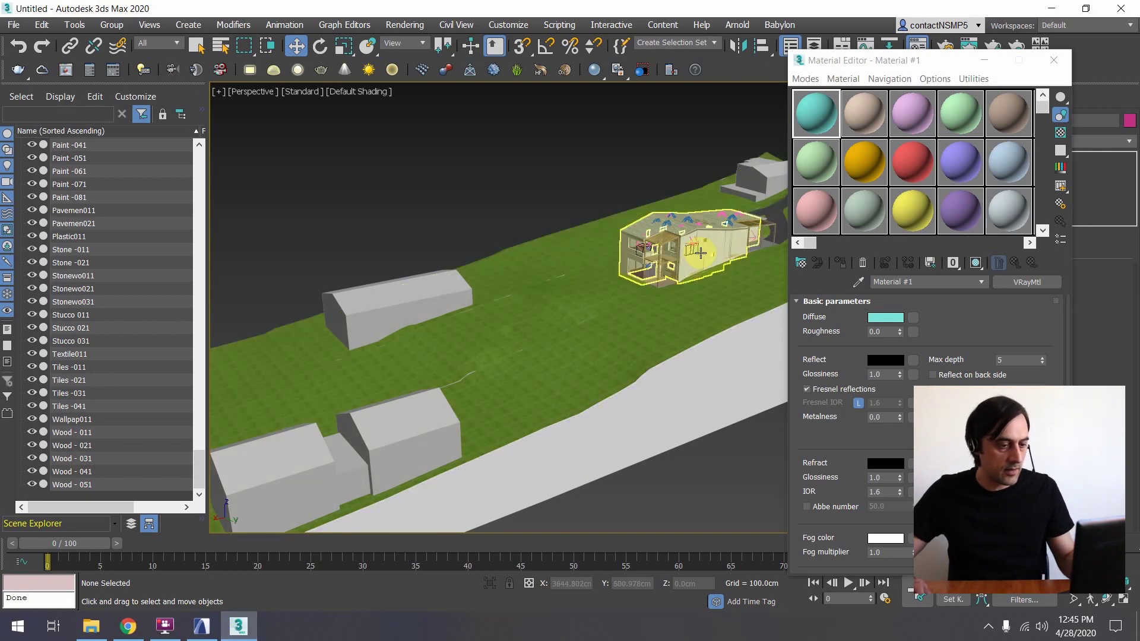
Step: Isolate the house's Stucco 011 wall mesh, inspect it from above, and exit isolation
{"action": "left_click", "coordinate": [698, 254]}
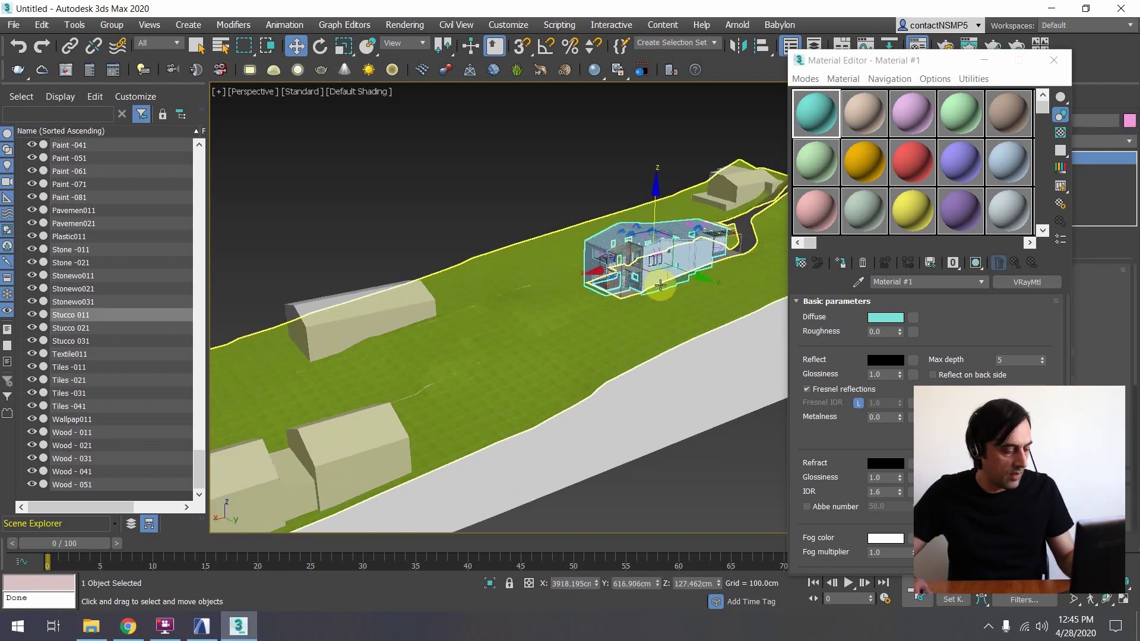
{"action": "key", "text": "alt+q"}
{"action": "middle_click_drag", "start_coordinate": [581, 387], "coordinate": [595, 327], "text": "alt"}
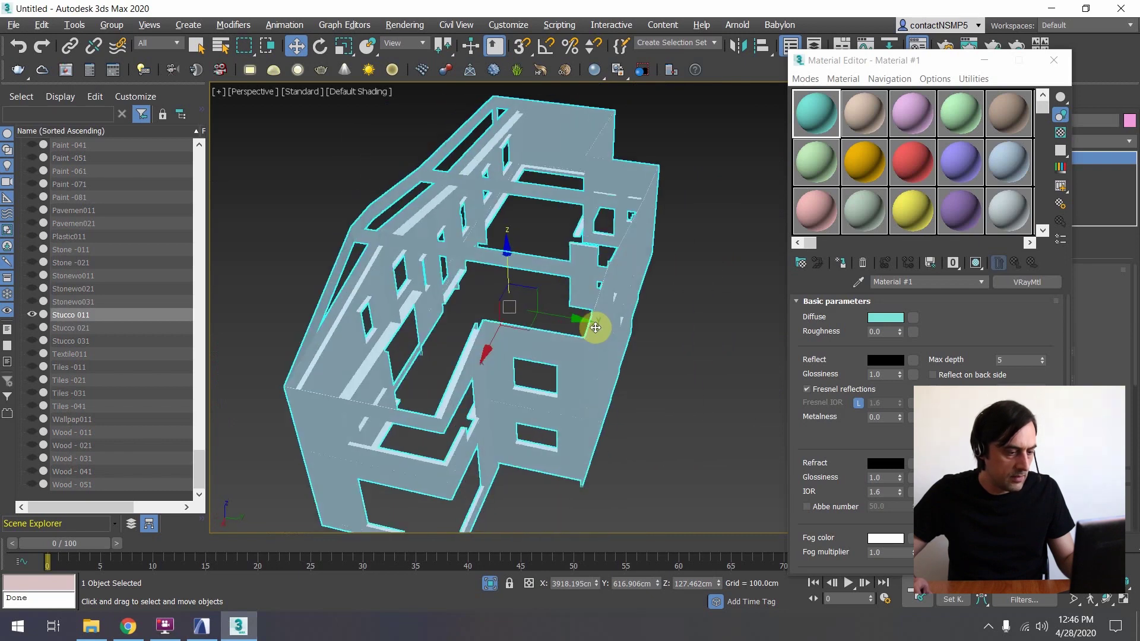
{"action": "left_click", "coordinate": [490, 583]}
Step: Isolate the Metal -021 object of the house and examine the scattered parts merged into it
{"action": "scroll", "coordinate": [616, 374], "scroll_direction": "up", "scroll_amount": 5}
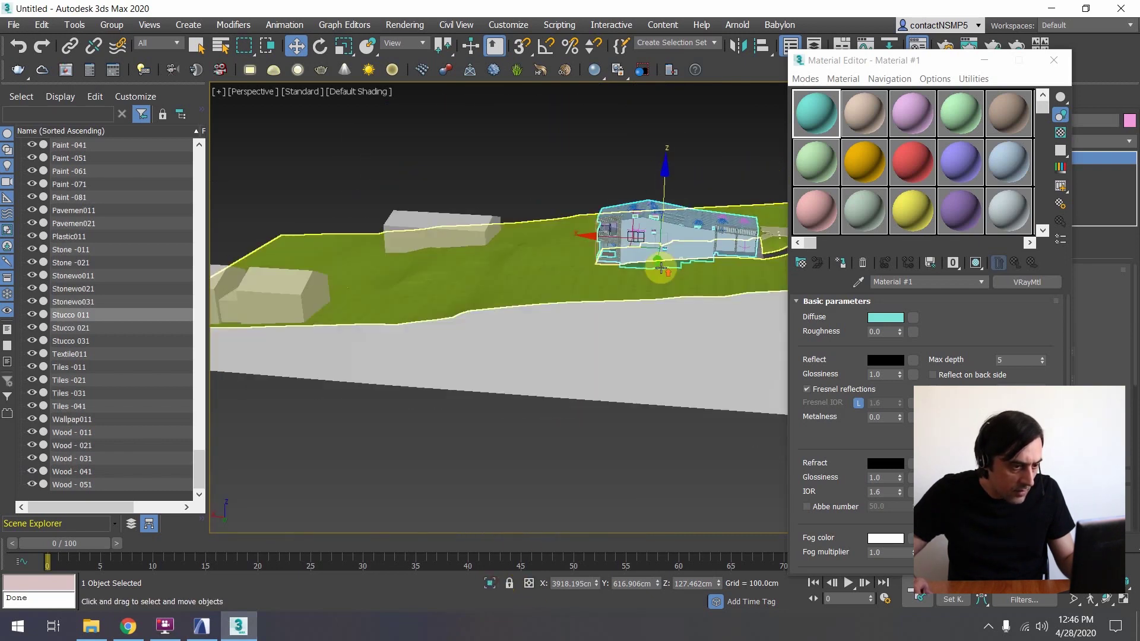
{"action": "scroll", "coordinate": [659, 261], "scroll_direction": "up", "scroll_amount": 5}
{"action": "middle_click_drag", "start_coordinate": [712, 215], "coordinate": [666, 170], "text": "alt"}
{"action": "left_click", "coordinate": [687, 160]}
{"action": "key", "text": "alt+q"}
{"action": "scroll", "coordinate": [610, 301], "scroll_direction": "up", "scroll_amount": 10}
{"action": "middle_click_drag", "start_coordinate": [488, 290], "coordinate": [276, 294], "text": "alt"}
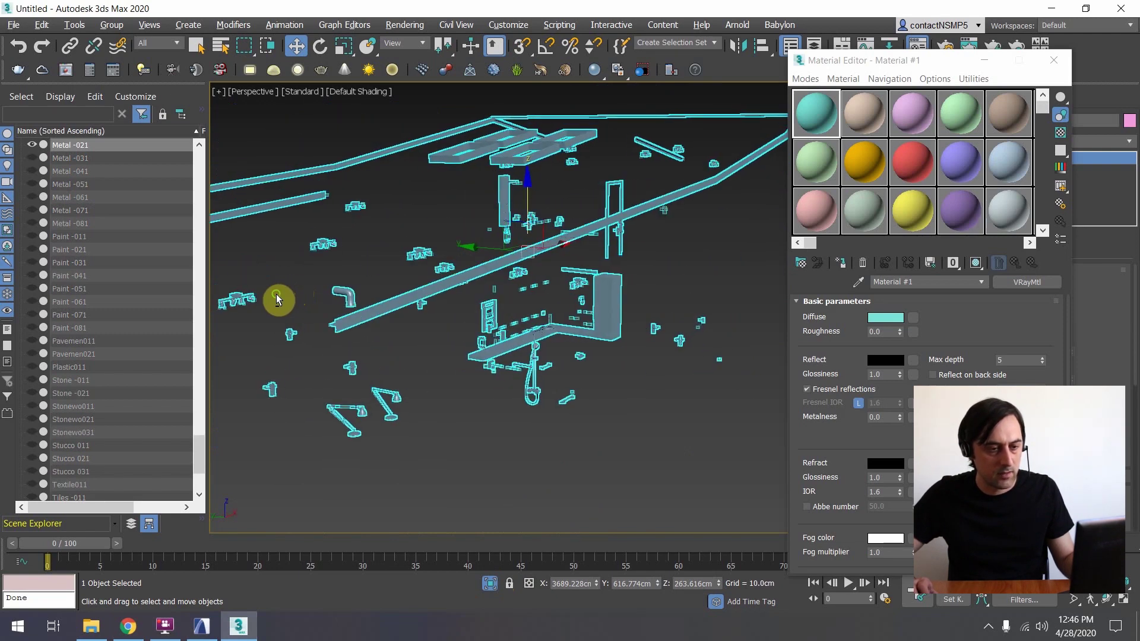
Step: Detach the small flat element at the far side of the Metal -021 mesh as a separate object and leave element editing
{"action": "left_click", "coordinate": [1051, 61]}
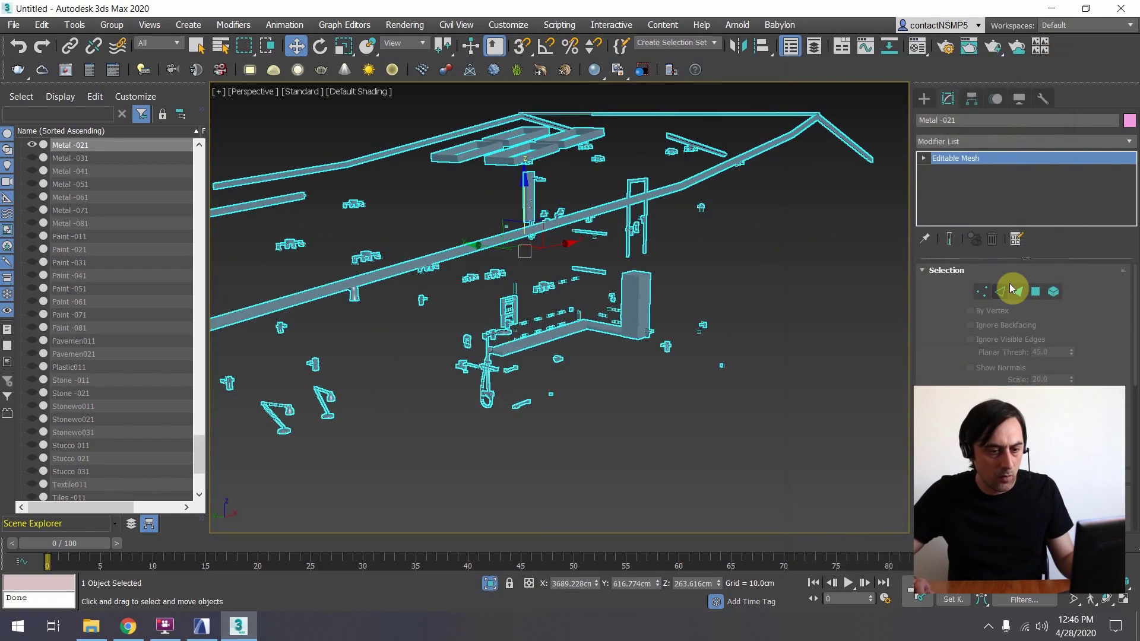
{"action": "left_click", "coordinate": [1051, 291]}
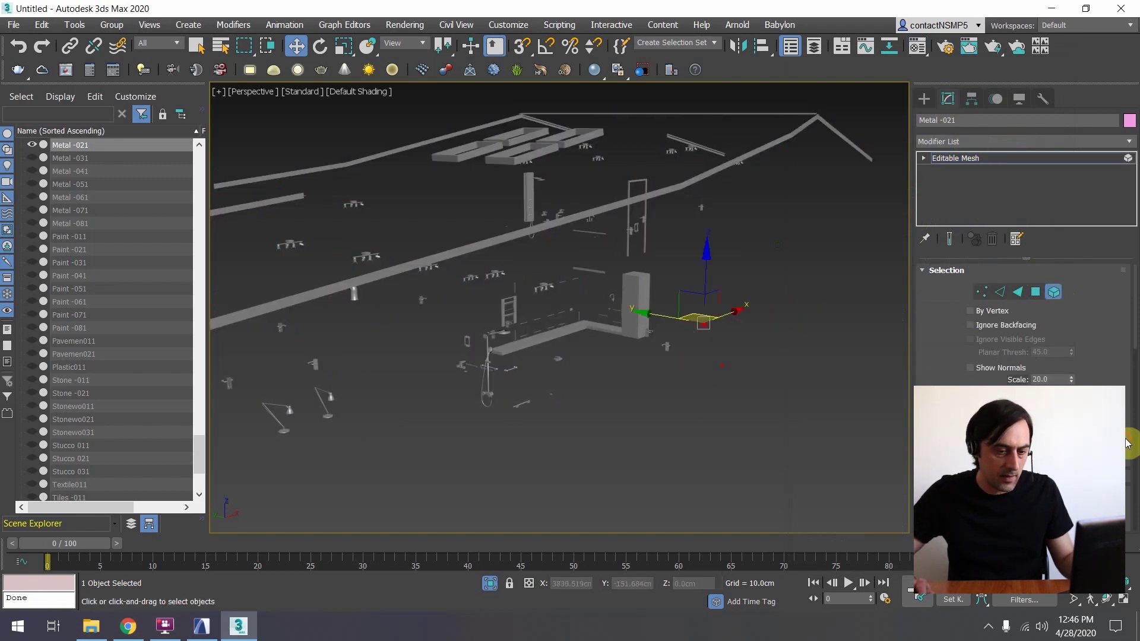
{"action": "left_click_drag", "start_coordinate": [1128, 442], "coordinate": [1106, 300]}
{"action": "left_click", "coordinate": [1052, 364]}
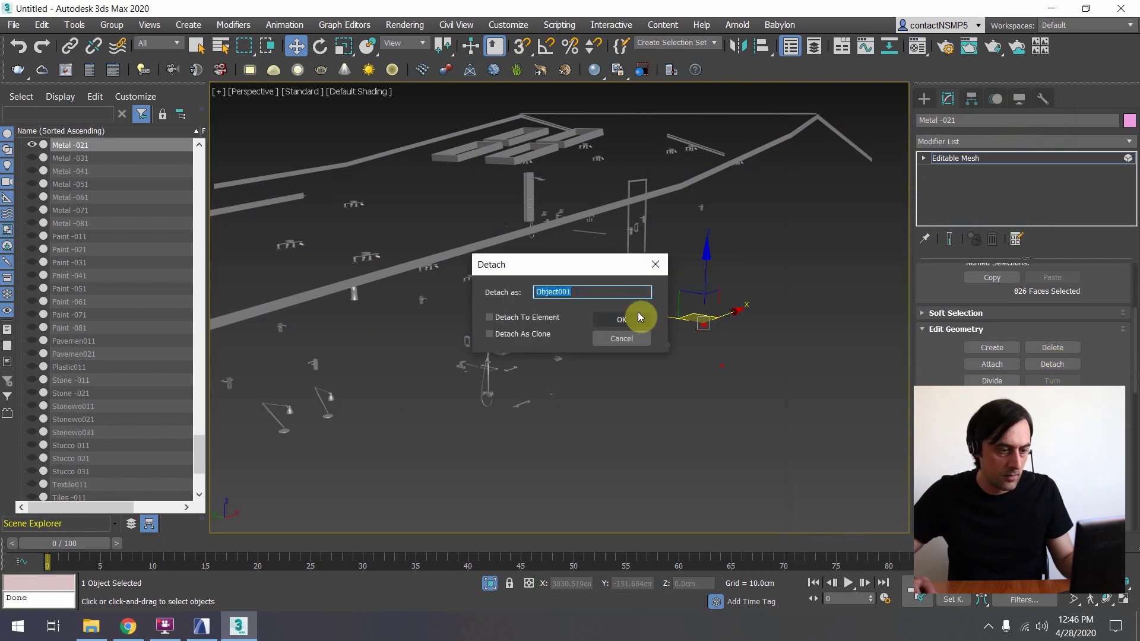
{"action": "left_click", "coordinate": [621, 319]}
{"action": "left_click", "coordinate": [978, 158]}
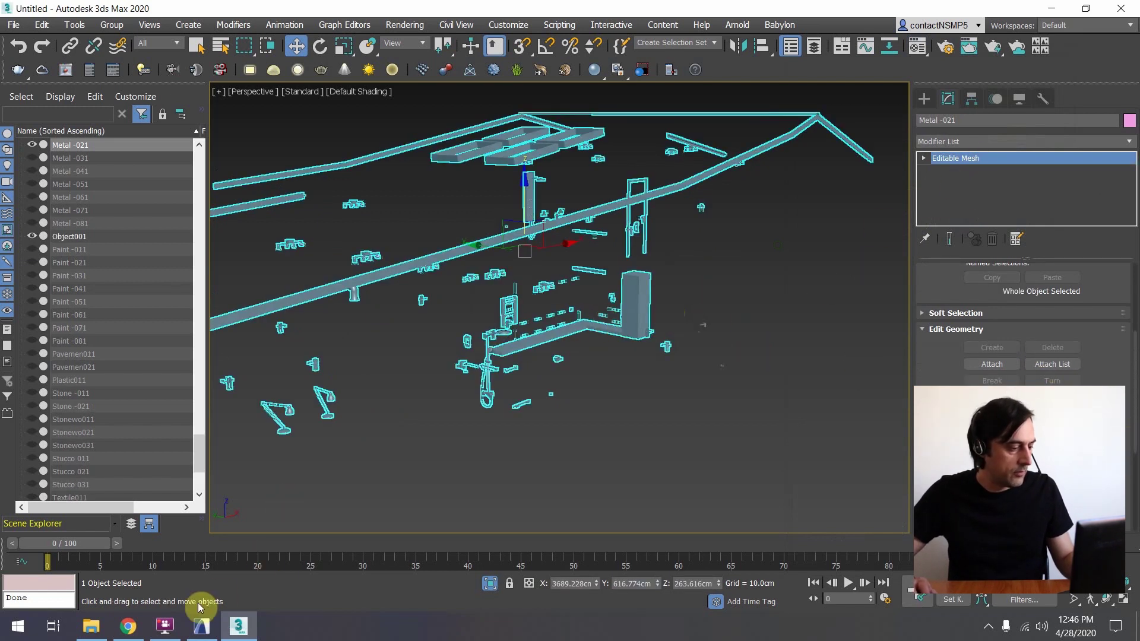
Step: Switch to ARCHICAD with the hillside house's 3D view open
{"action": "left_click", "coordinate": [202, 627]}
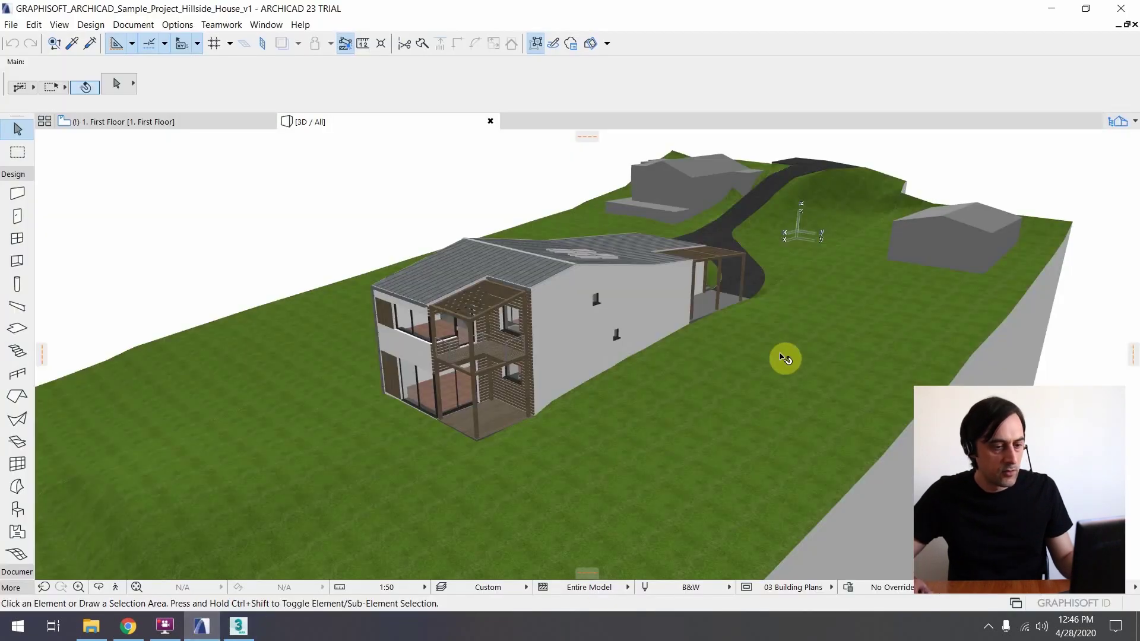